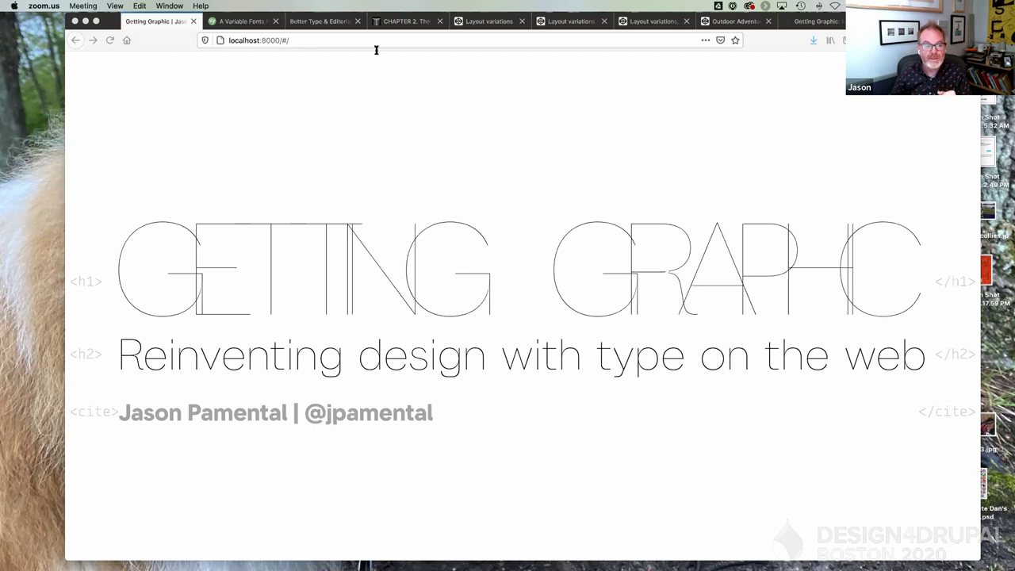
Present the variable font introduction in the Better Type & Editorial deck, through the collie examples of width, weight, x-height and slant.
left_click(306, 22)
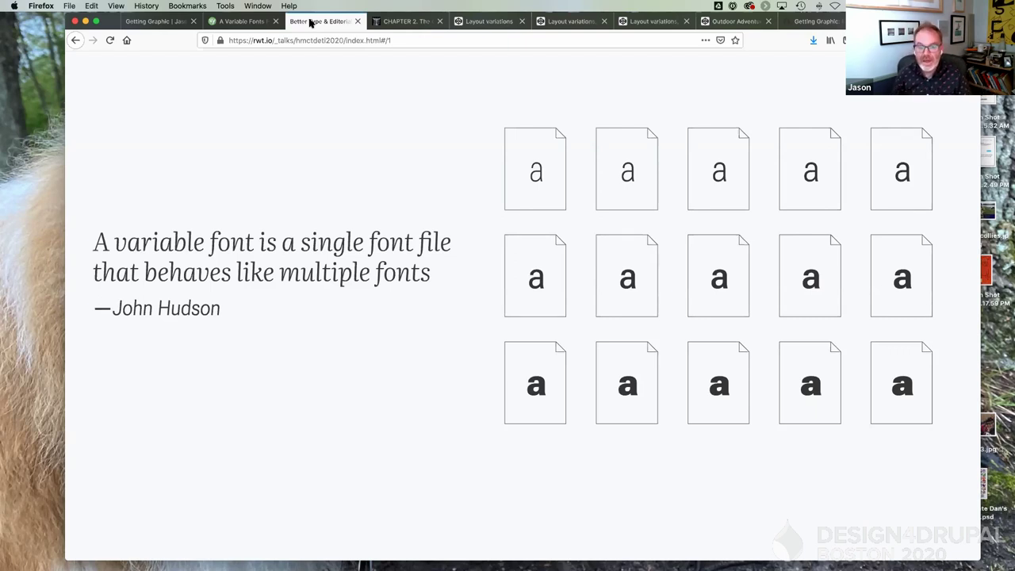
key("Right")
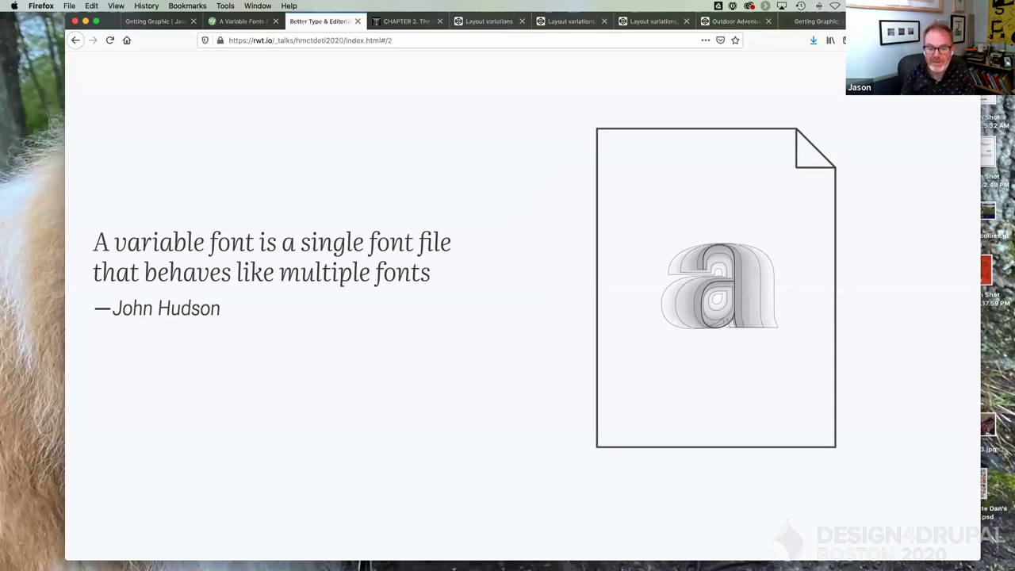
key("Right")
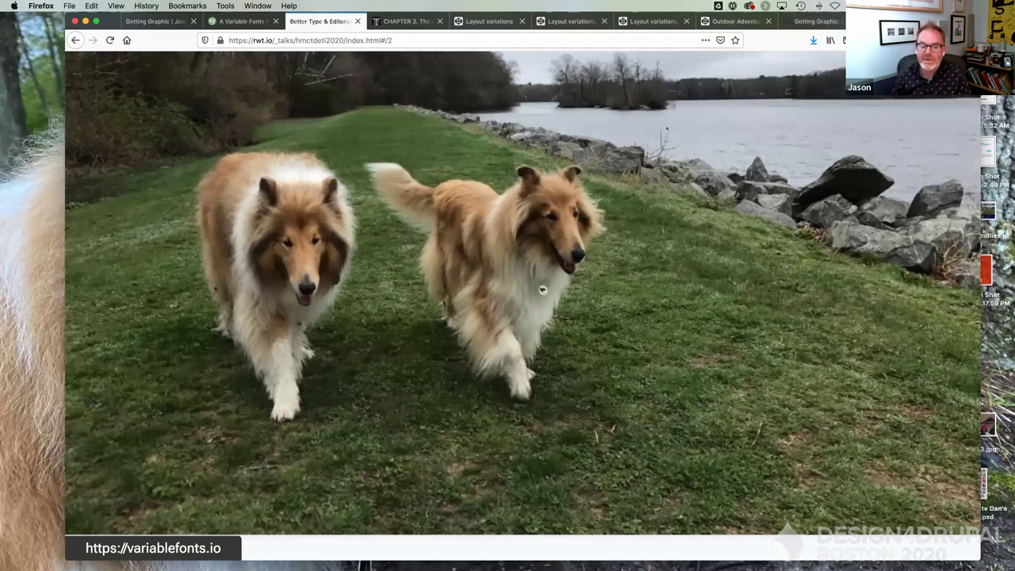
key("Right")
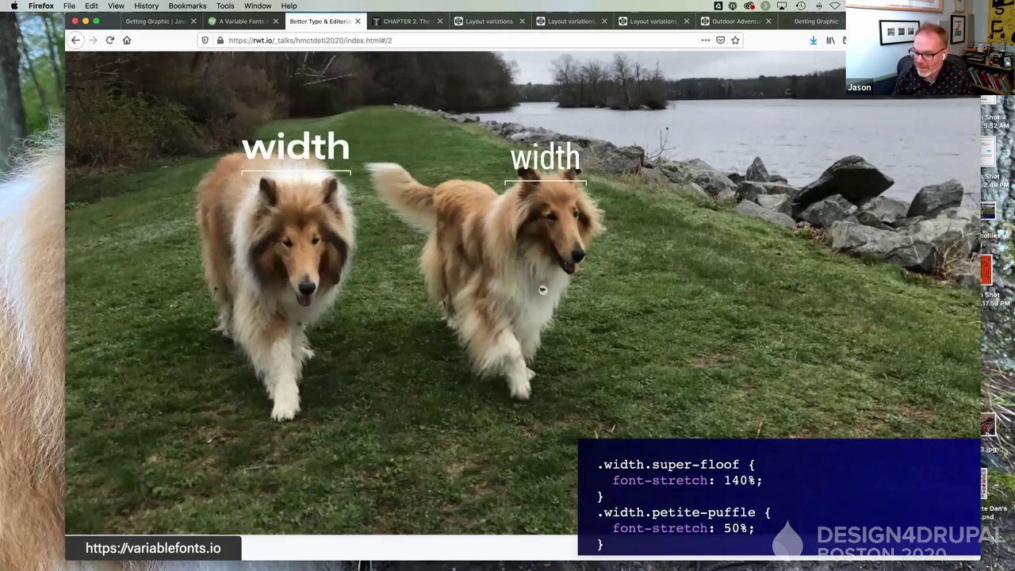
key("Right")
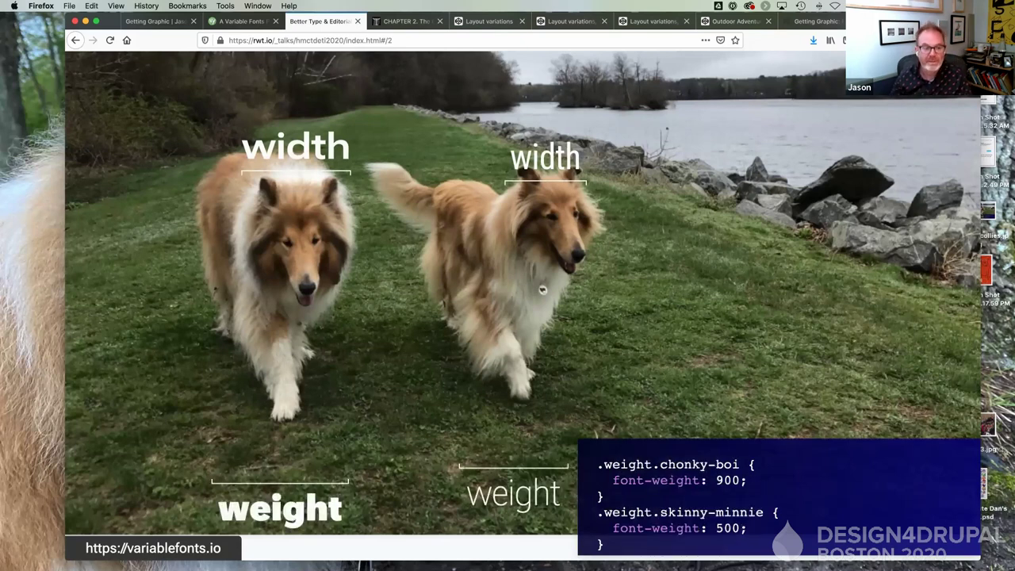
key("Right")
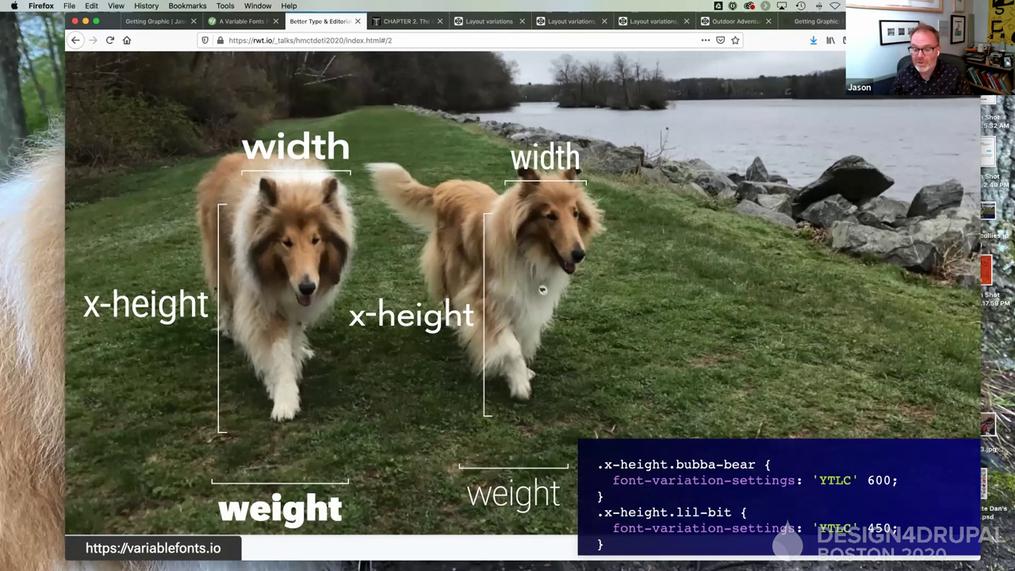
key("Right")
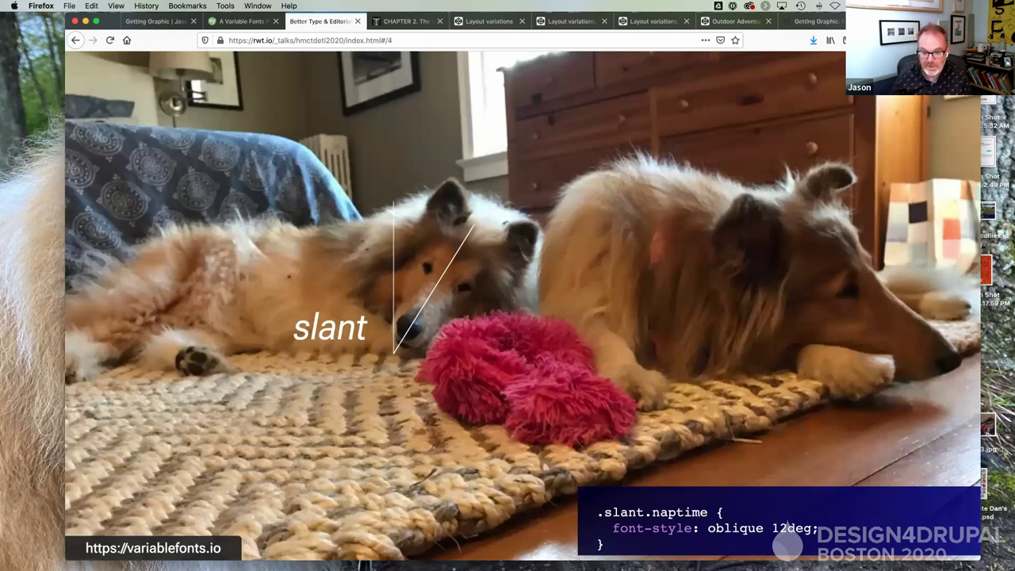
Show the Italic and Optical Size axis slides, moving back and forth to compare them and finishing on Optical Size.
key("Right")
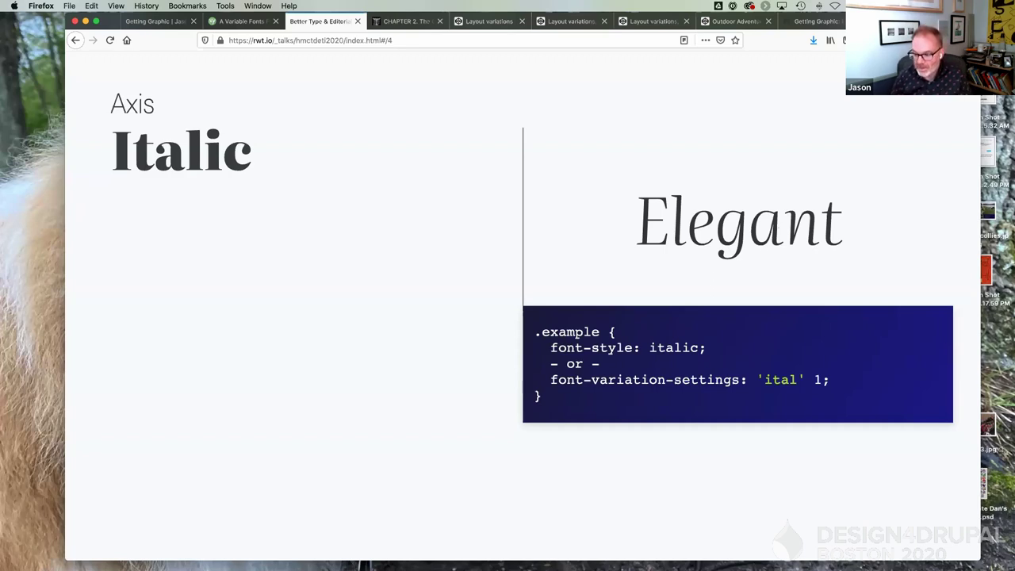
key("Right")
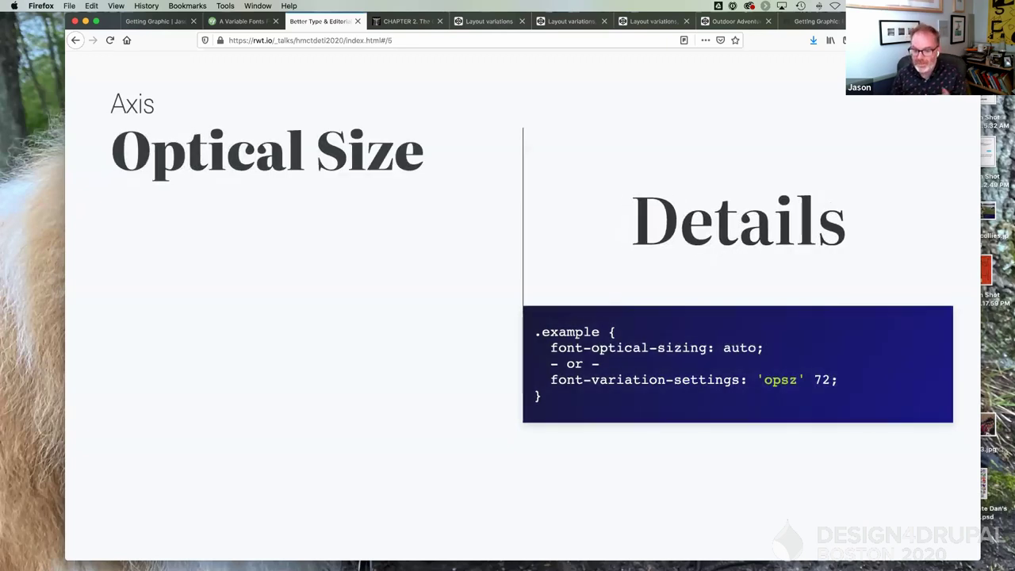
key("Left")
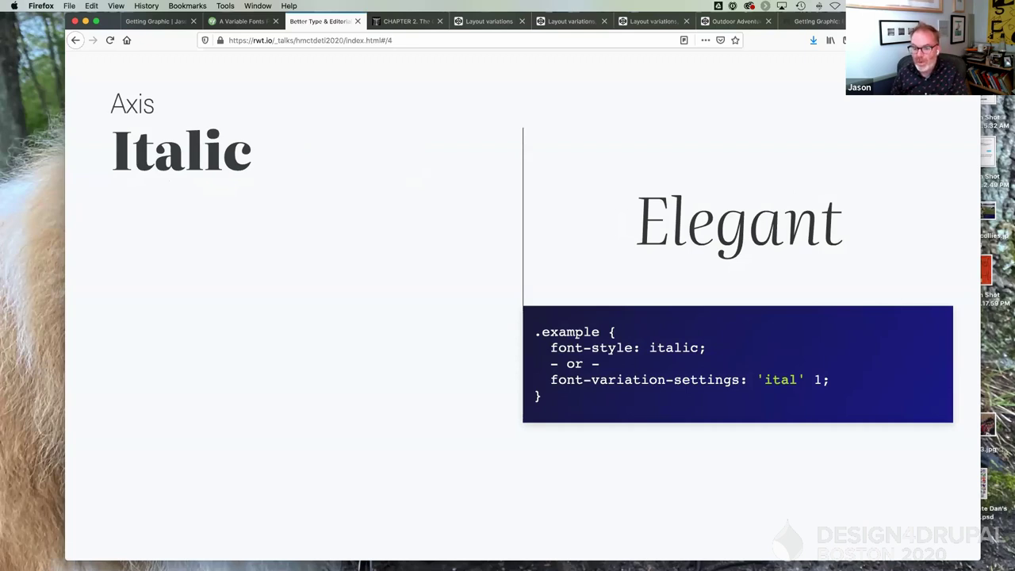
key("Right")
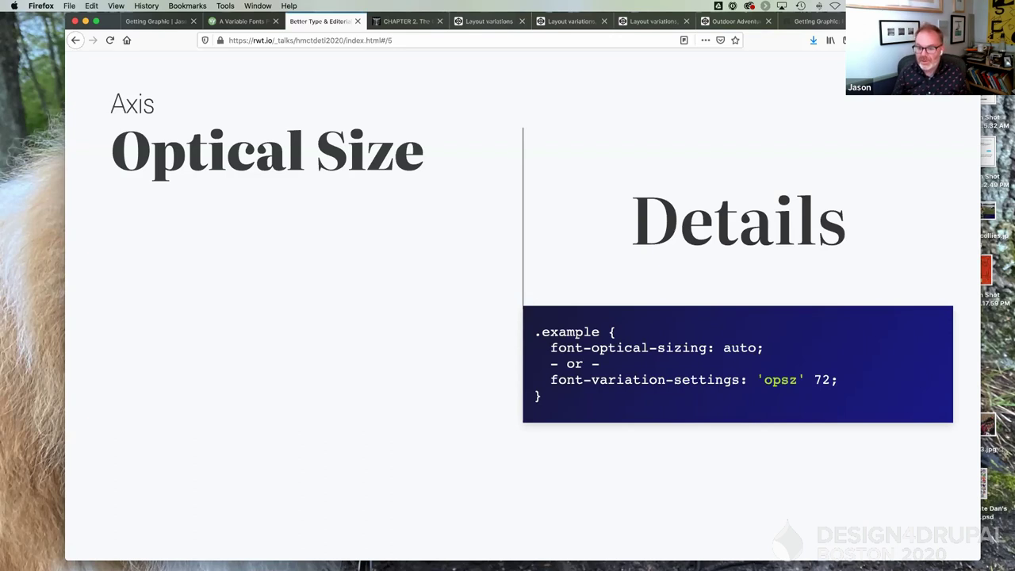
key("Right")
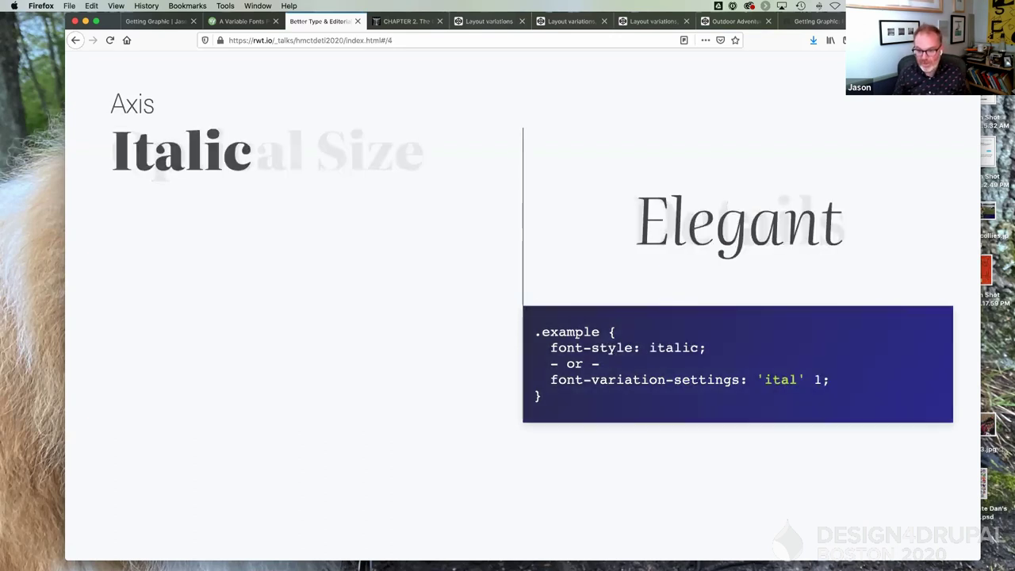
key("Left")
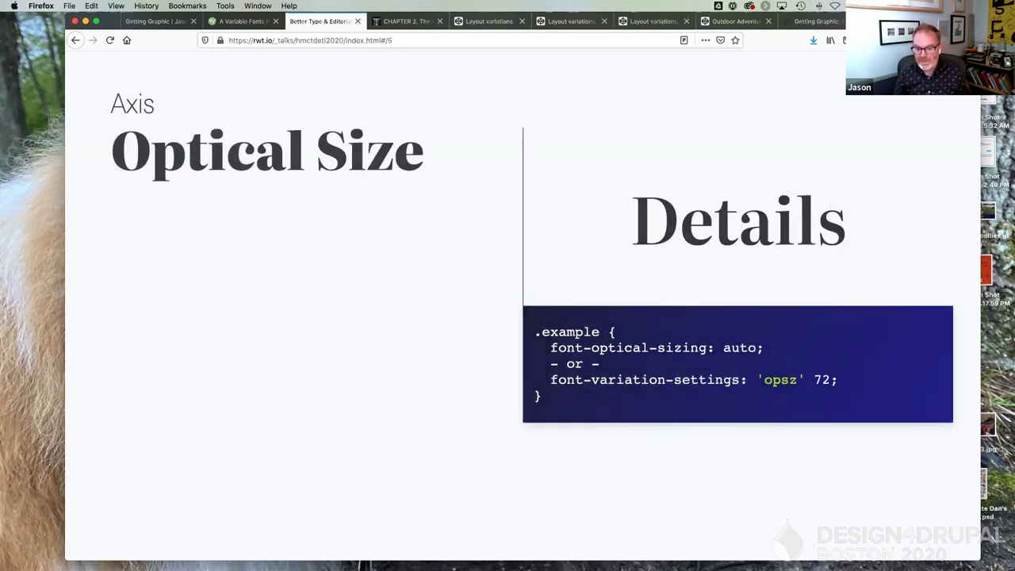
key("Left")
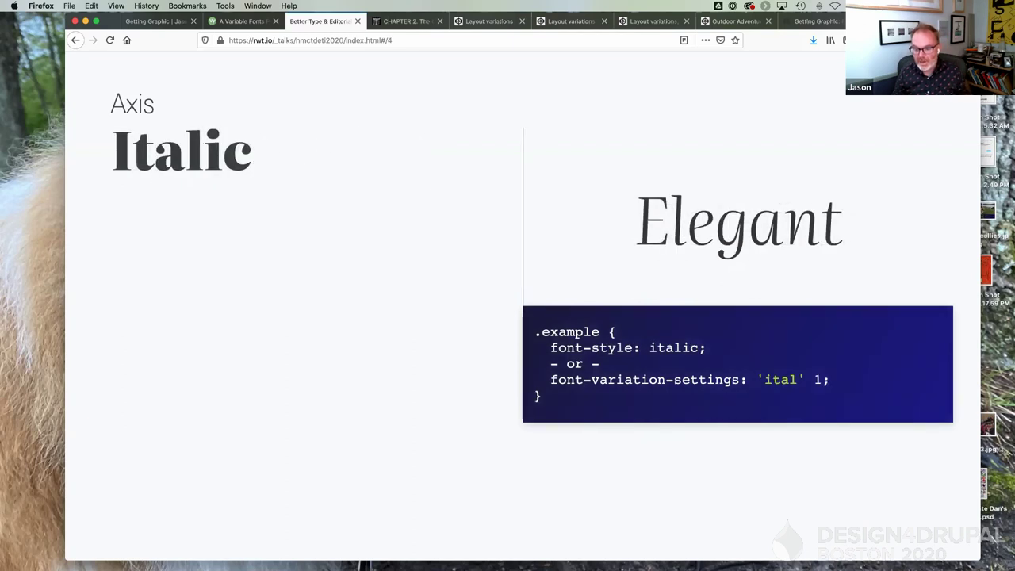
key("Right")
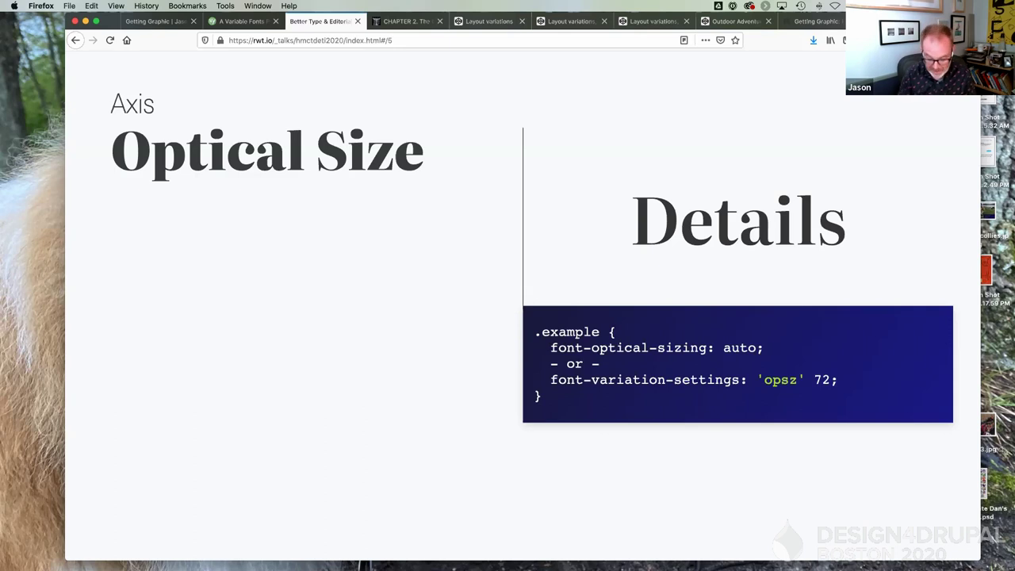
Return to the Getting Graphic deck at localhost:8000, reload it and advance to the 4 Covers slide.
left_click(147, 22)
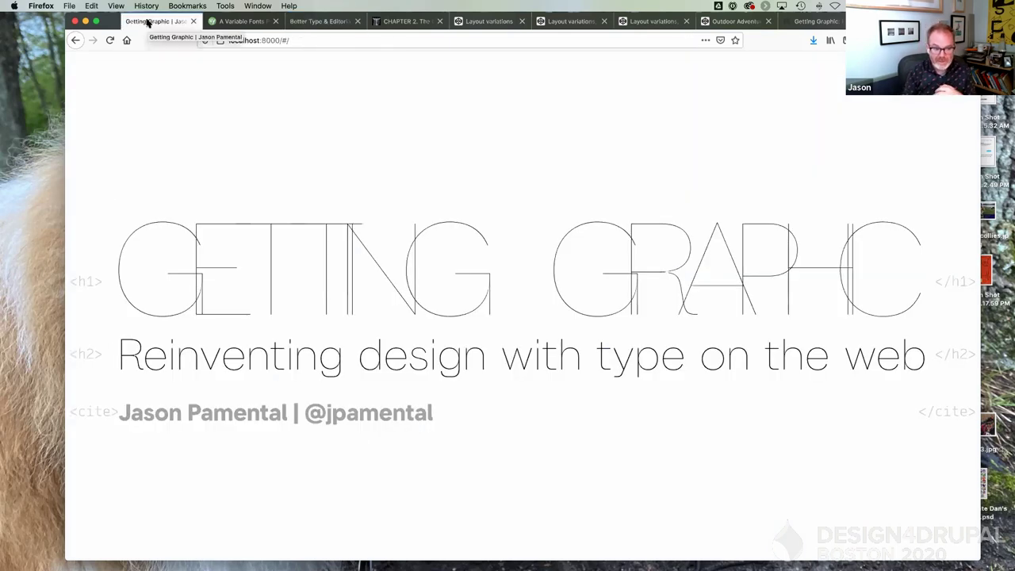
left_click(314, 41)
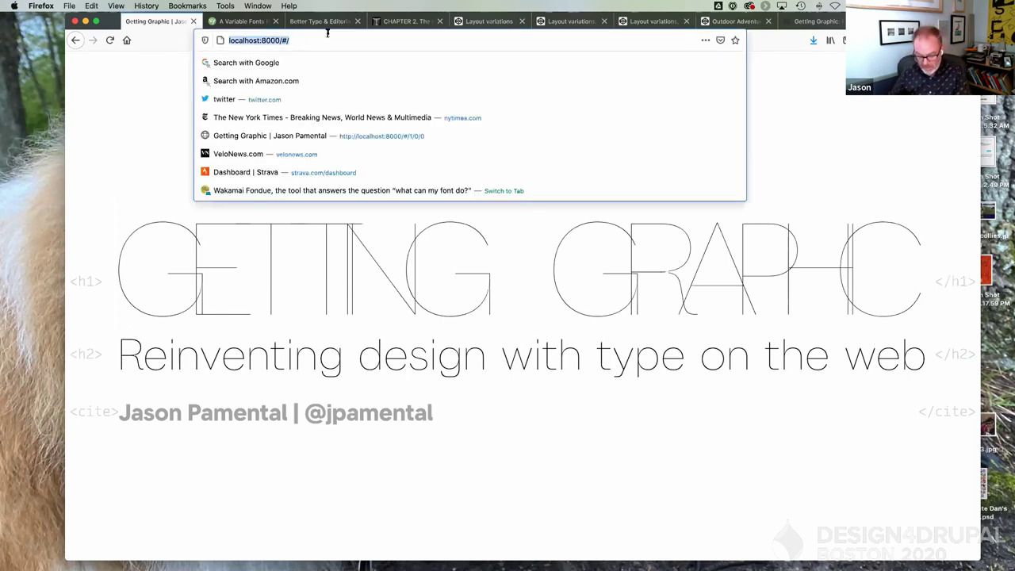
key("Escape")
left_click(110, 41)
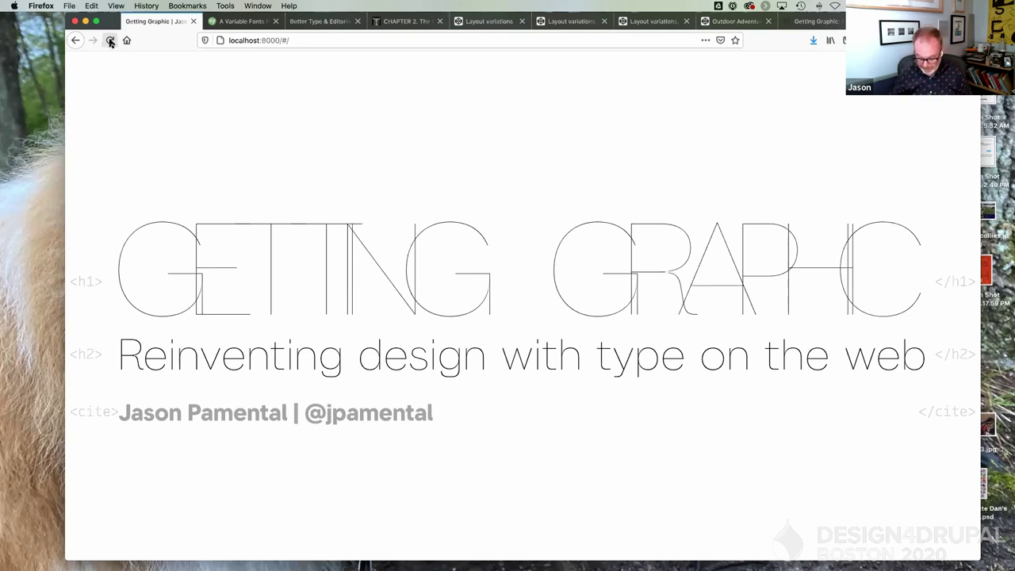
key("Right")
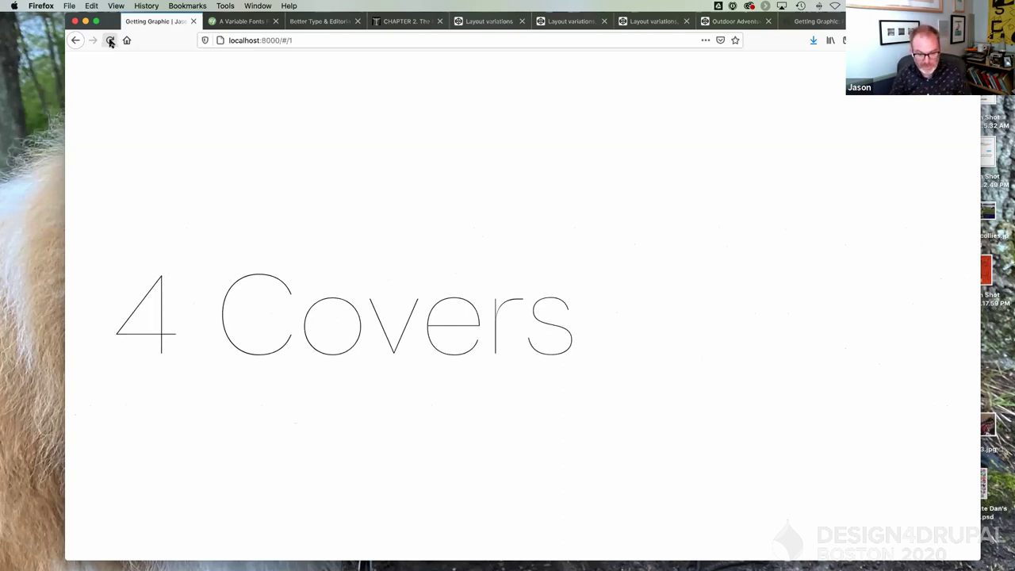
Switch to Photos and open the Guardian front page picture from the LayoutDesign album at full size.
key("super+Tab")
key("super+Tab")
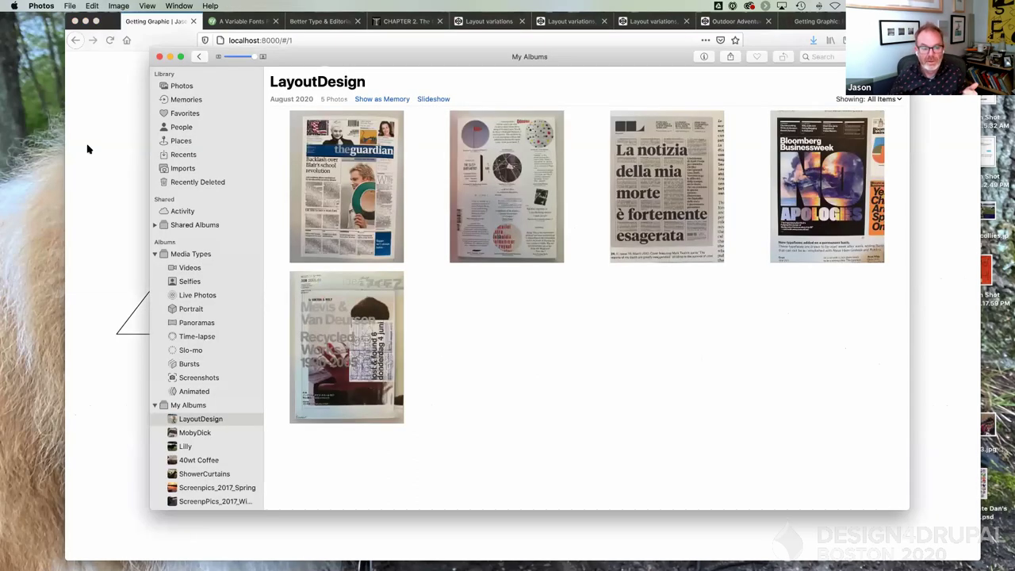
left_click(331, 201)
double_click(331, 201)
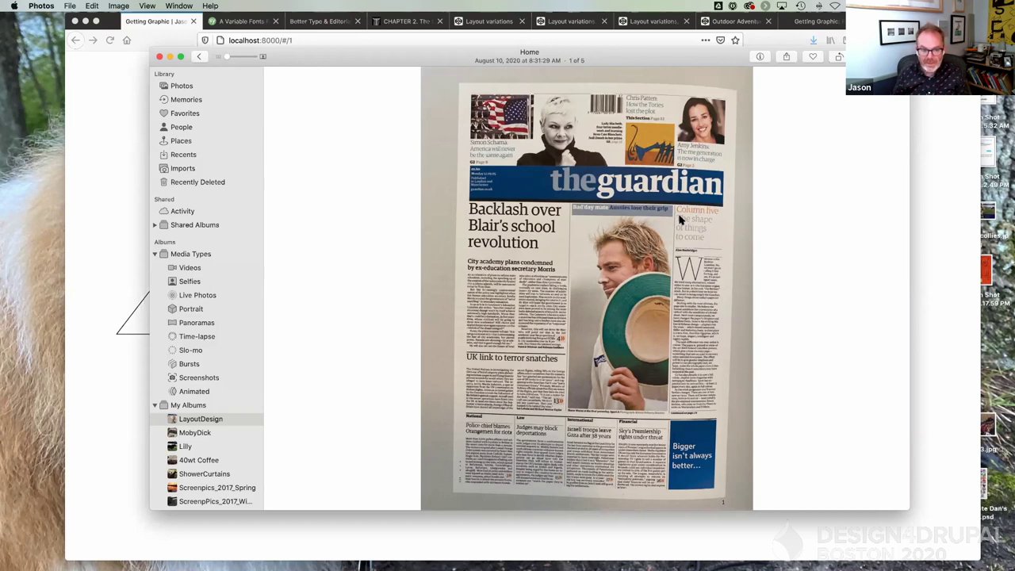
Switch back to Firefox and advance the deck to the designed Thirty thumbnails cover layout with the background illustration.
left_click(122, 199)
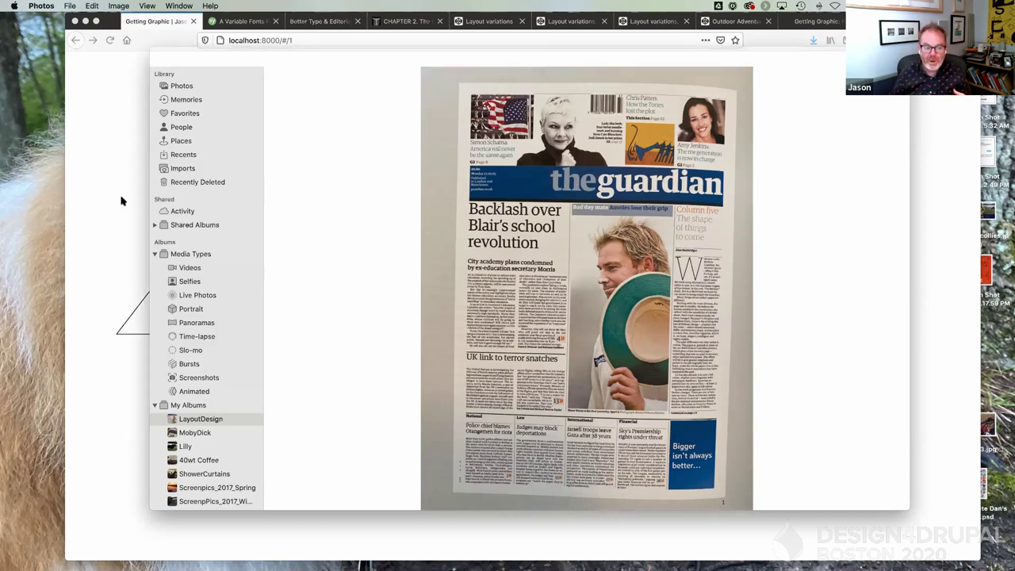
key("Right")
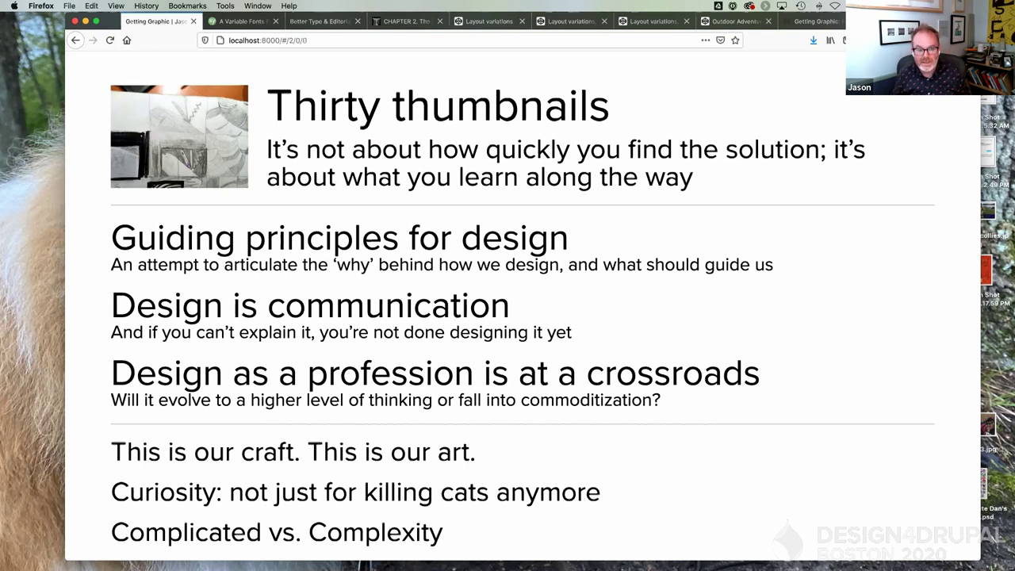
key("Right")
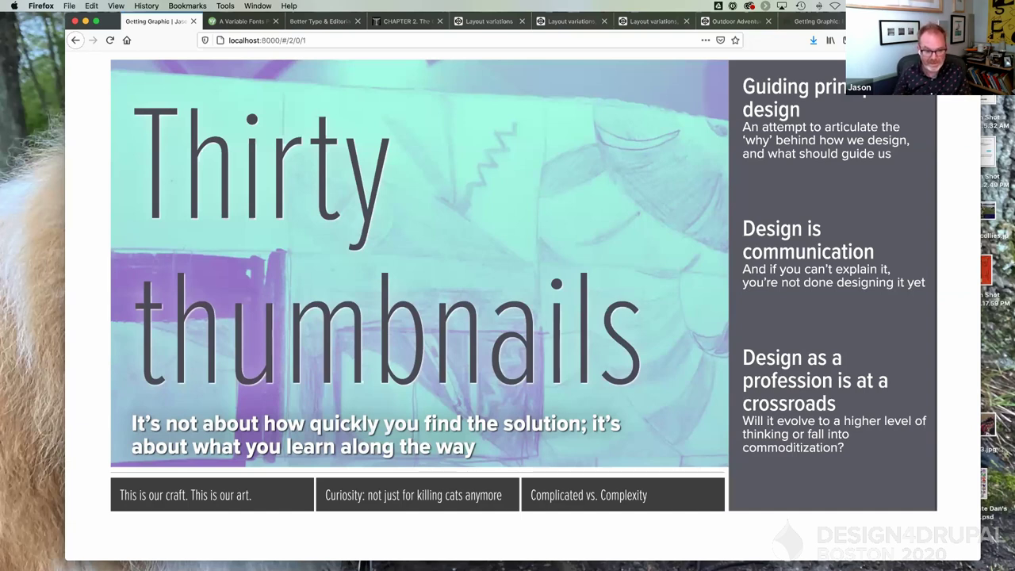
Inspect the Thirty thumbnails heading, show its font settings and move the developer tools window down to uncover the heading.
right_click(175, 170)
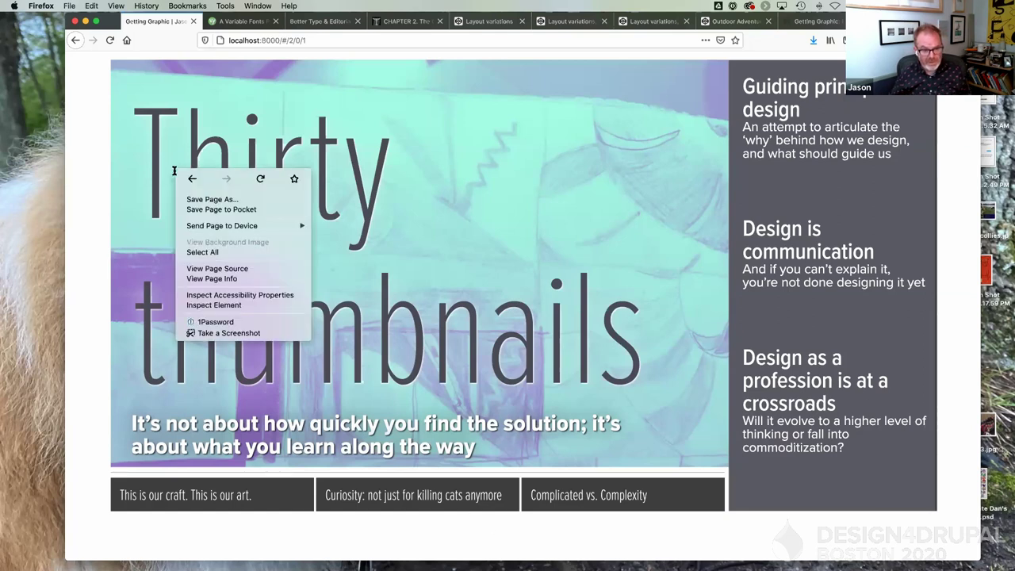
left_click(214, 307)
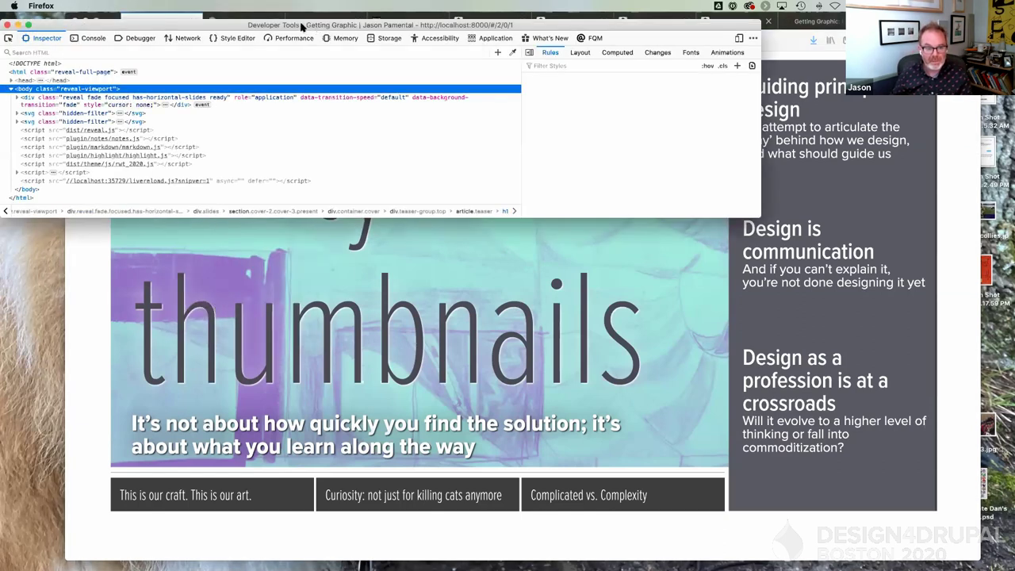
left_click_drag(308, 28, 449, 285)
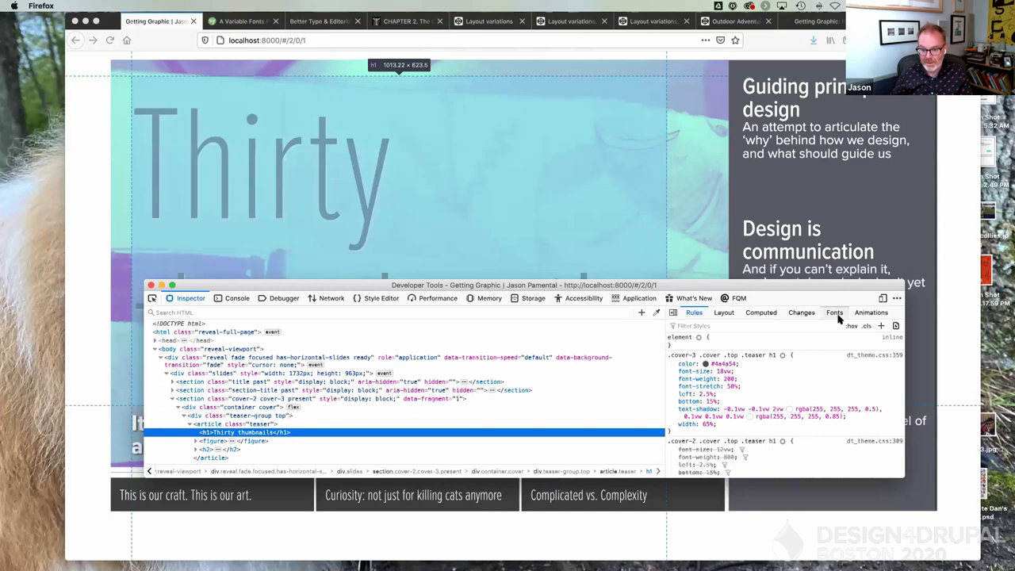
left_click(835, 313)
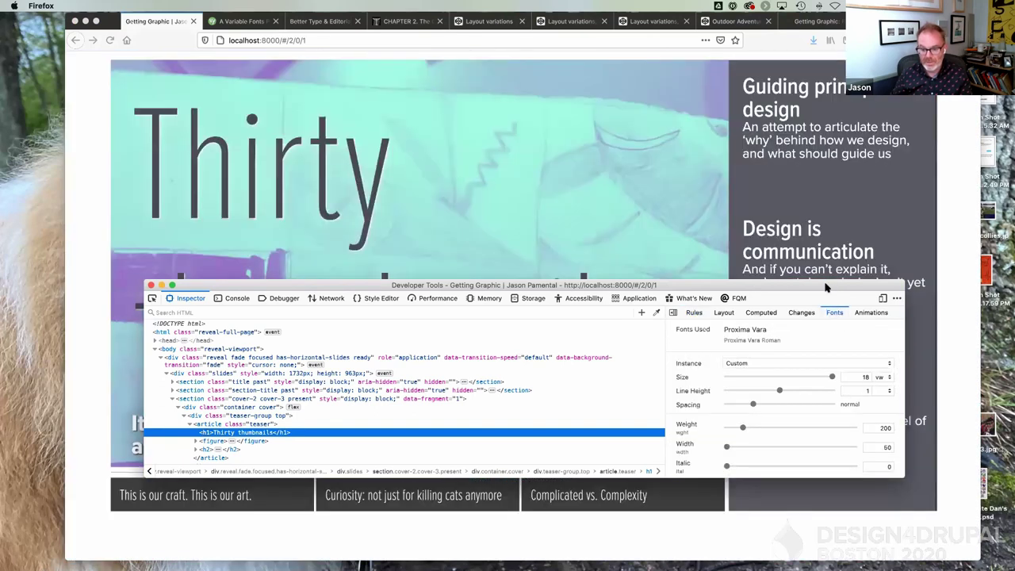
left_click_drag(825, 287, 841, 352)
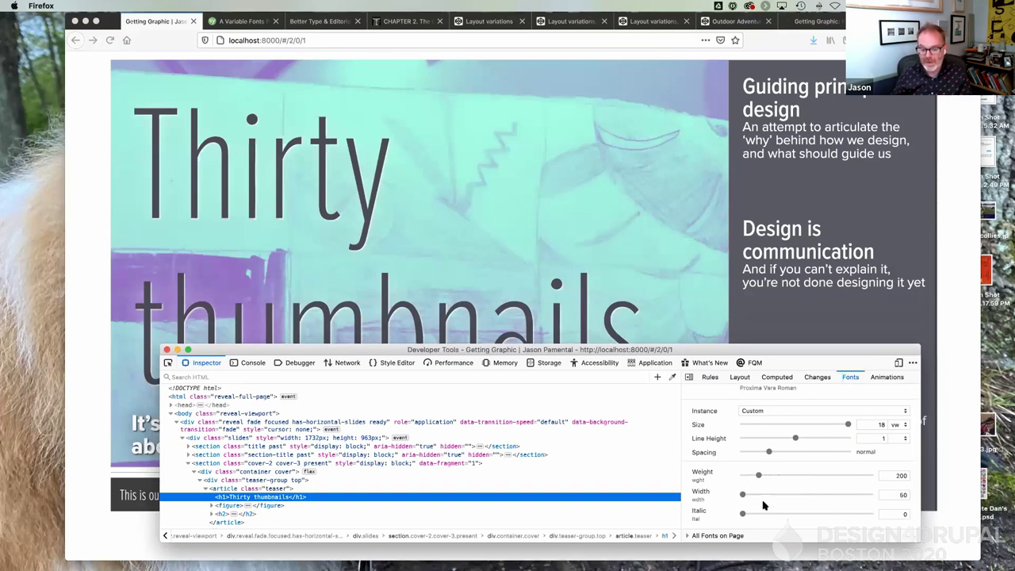
Set the Thirty thumbnails heading's font weight to 549 and to 815, viewing the slide without developer tools after each change.
scroll(762, 476, "up", 1)
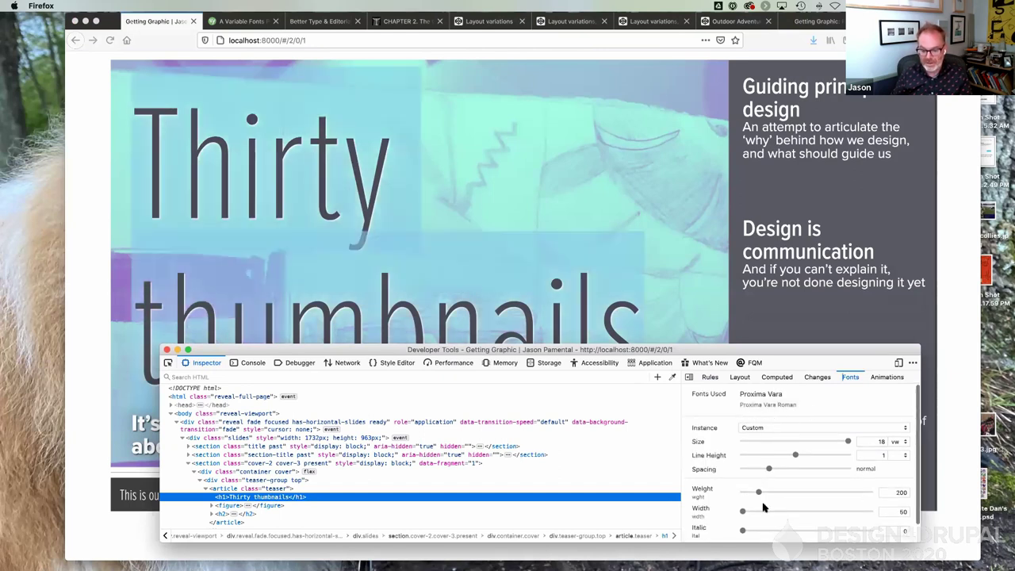
left_click_drag(760, 495, 815, 494)
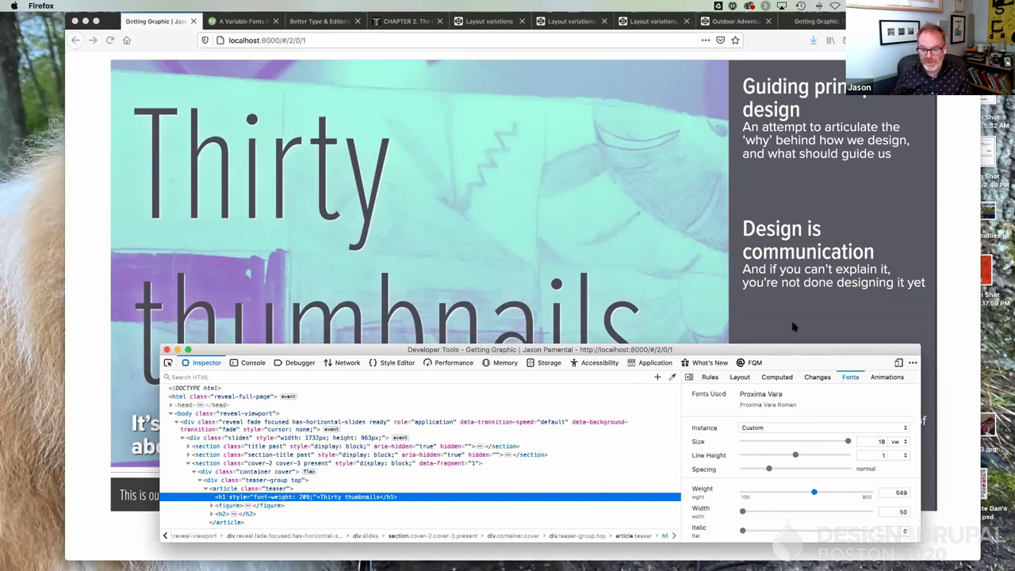
key("super+alt+i")
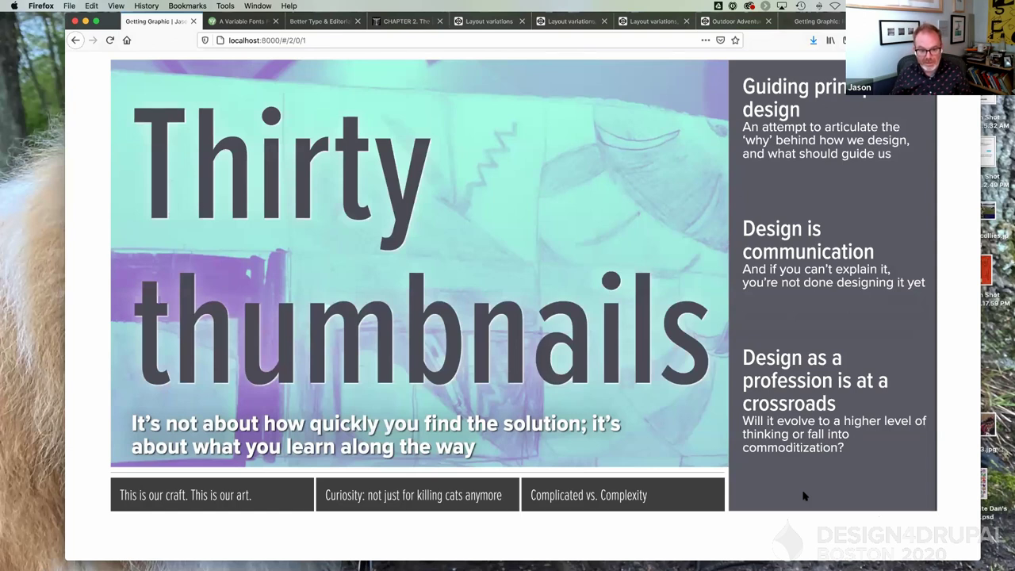
key("super+alt+i")
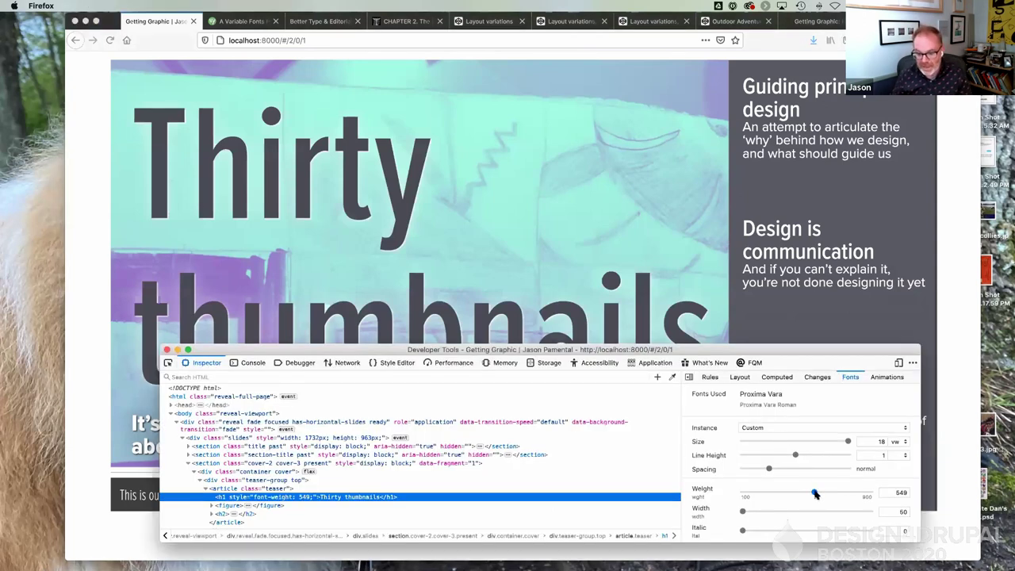
left_click_drag(815, 494, 857, 493)
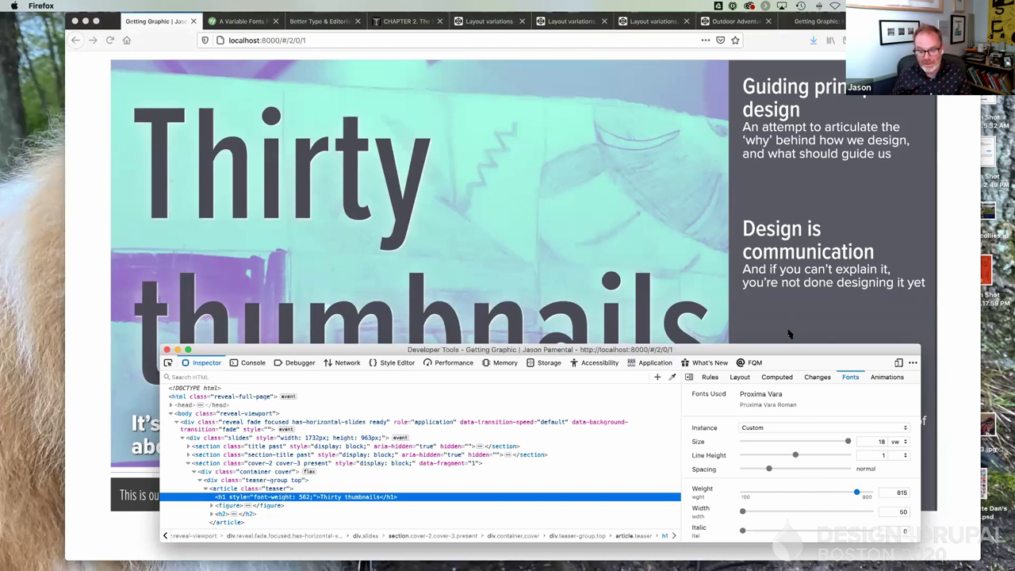
key("super+alt+i")
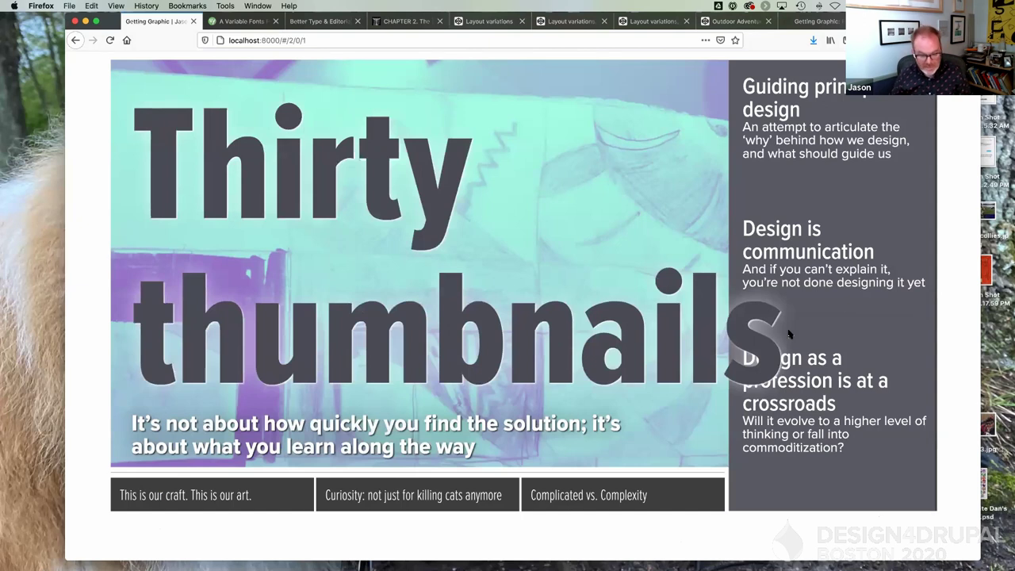
Set the Thirty thumbnails heading's font weight to 217 and its italic axis to 125, and view the slide without developer tools.
key("super+alt+i")
left_click_drag(841, 490, 761, 501)
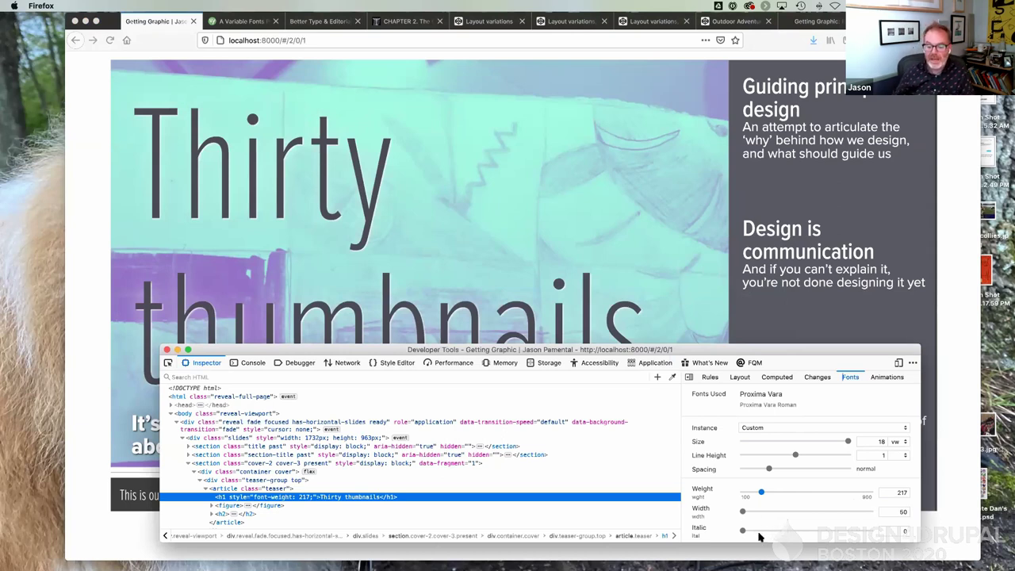
left_click_drag(746, 530, 870, 530)
left_click(755, 327)
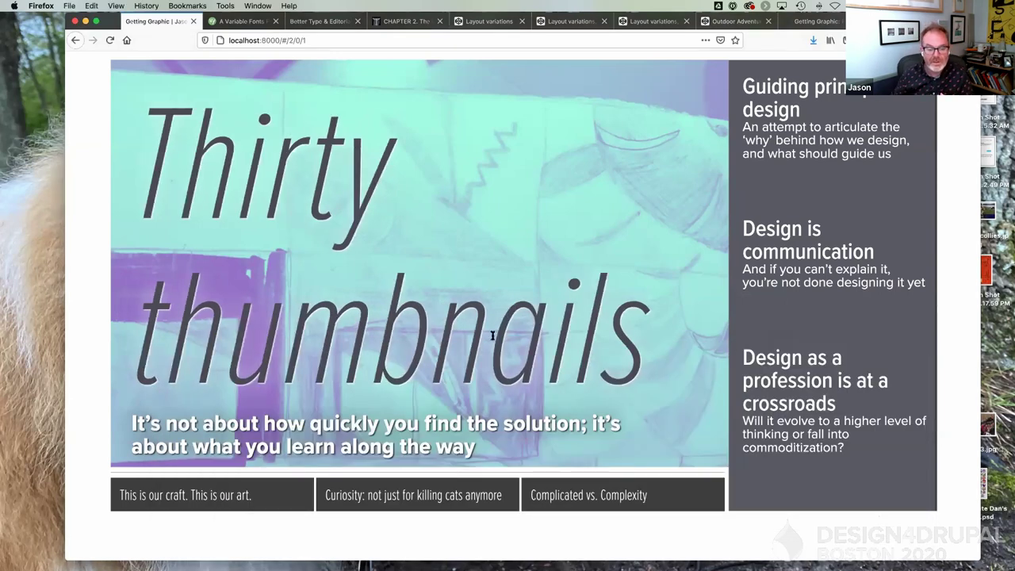
Set the heading's italic axis to 36 and then back to 0, and view the slide without developer tools.
right_click(510, 375)
left_click(660, 386)
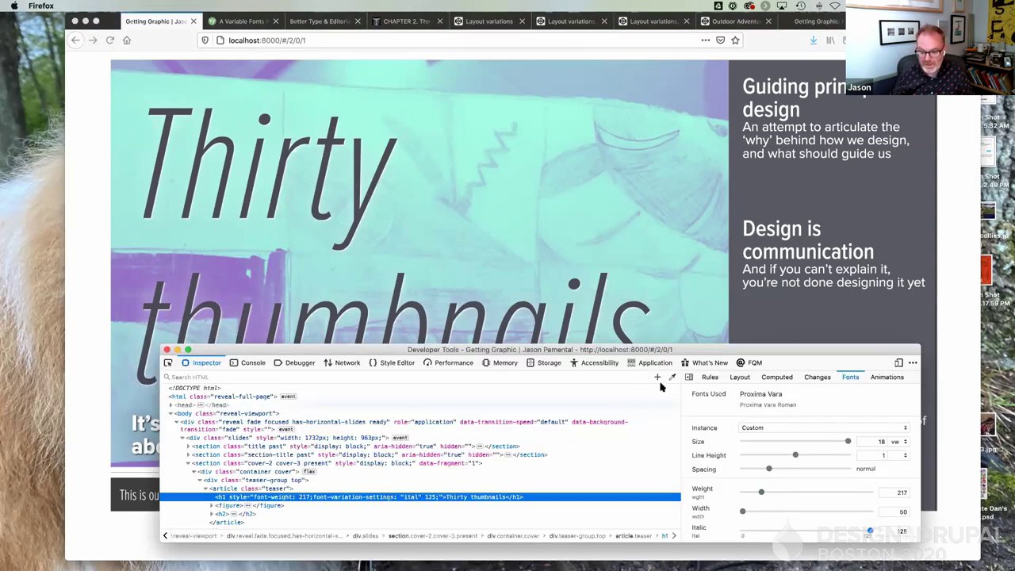
left_click_drag(870, 530, 779, 533)
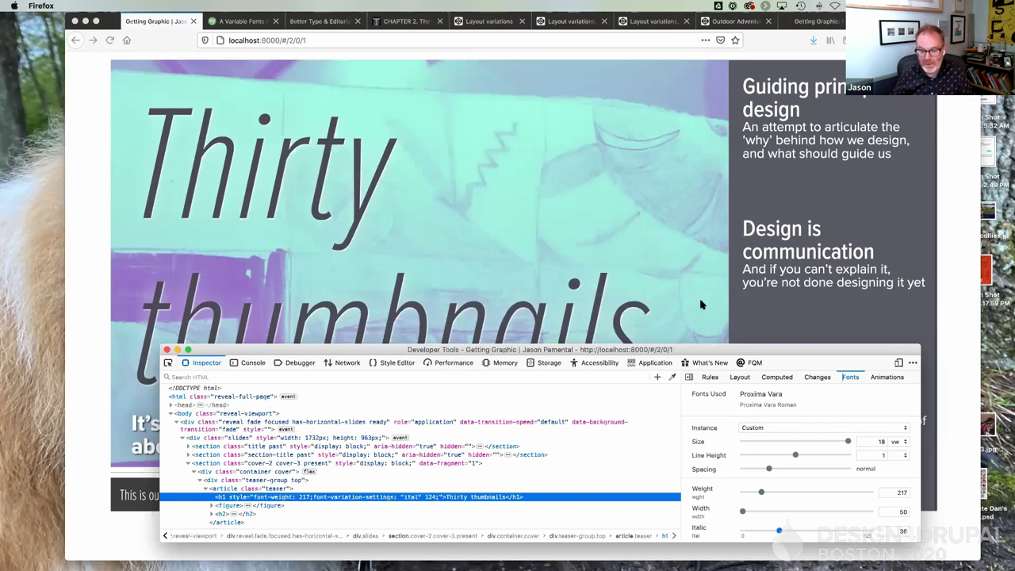
key("super+alt+i")
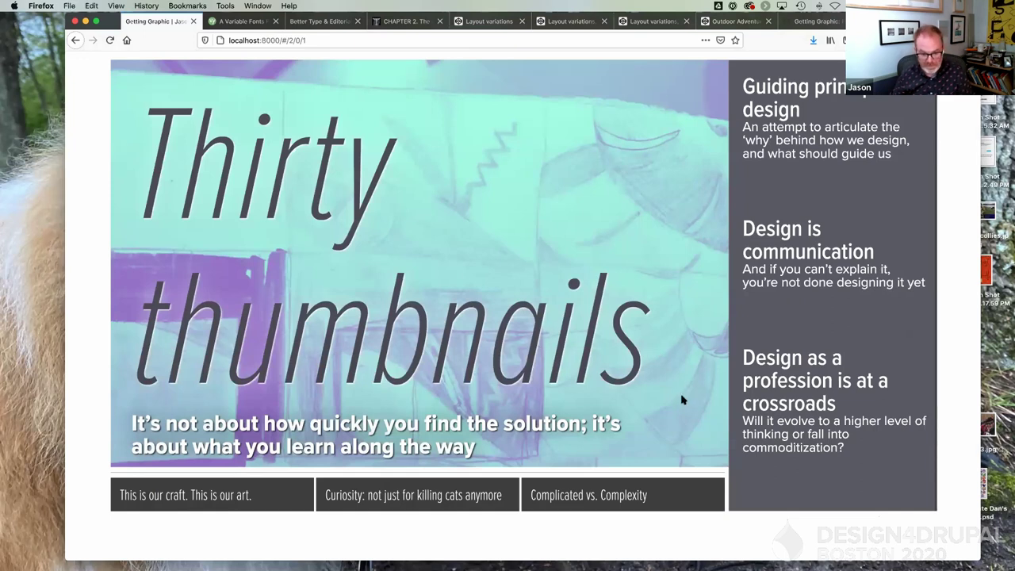
key("super+alt+i")
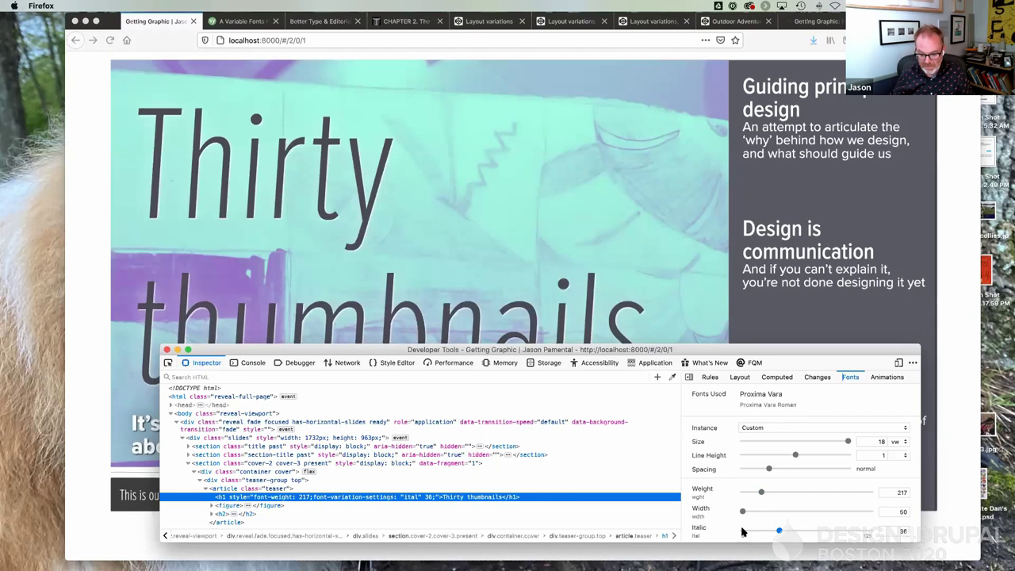
left_click(742, 531)
key("super+alt+i")
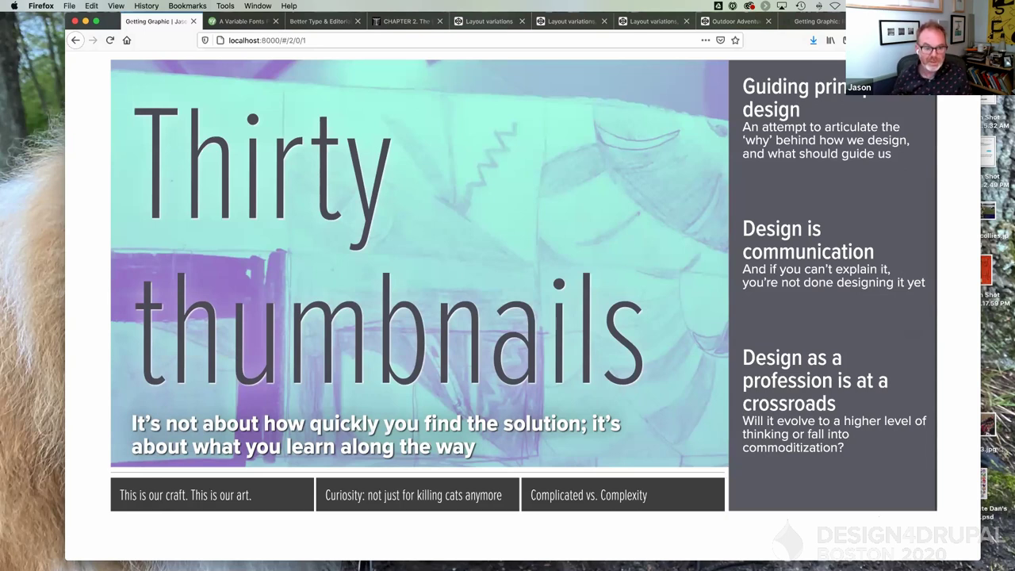
Advance the deck to the uppercase Thirty Thumbnails cover layout over the sketch photo and reload the page.
key("Right")
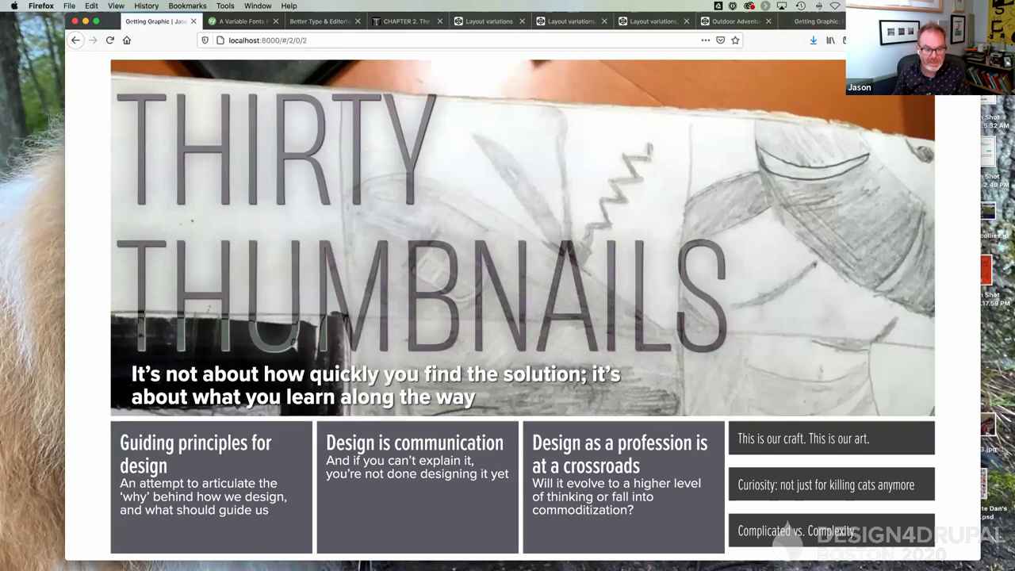
key("super+r")
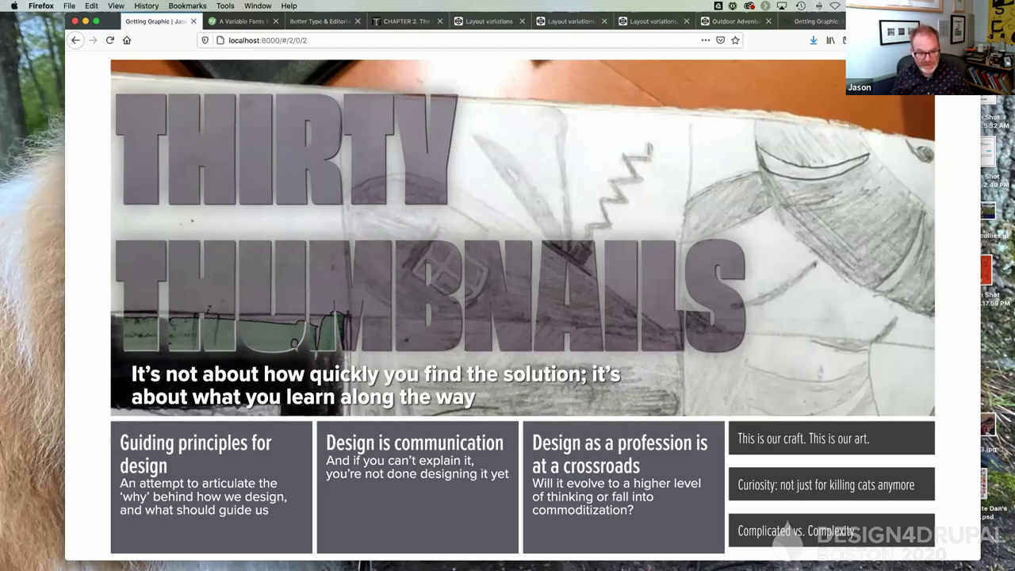
Switch to Photos and page through the LayoutDesign album's cover pictures to the Bloomberg Businessweek "No Apologies" cover.
key("super+Tab")
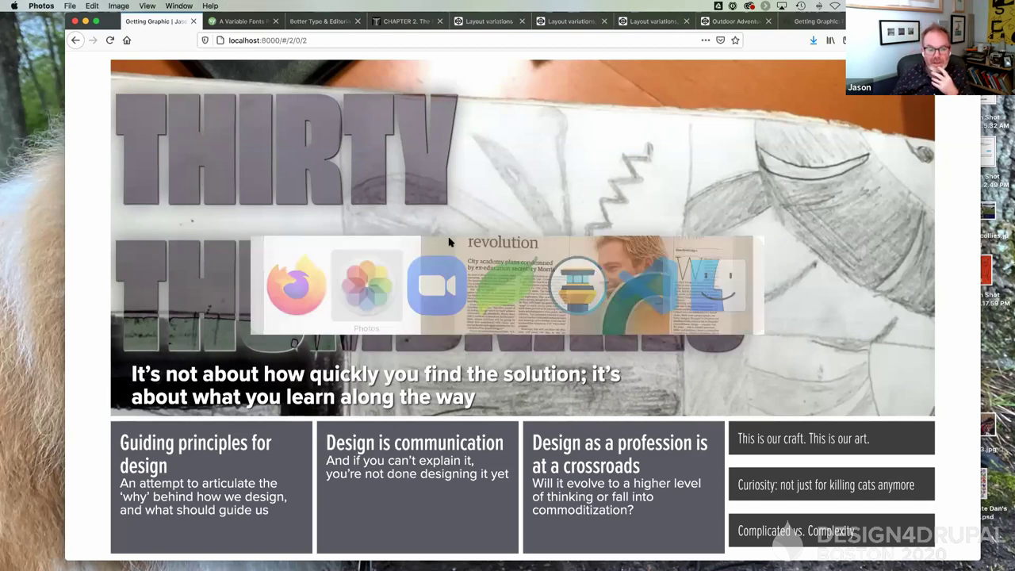
key("Right")
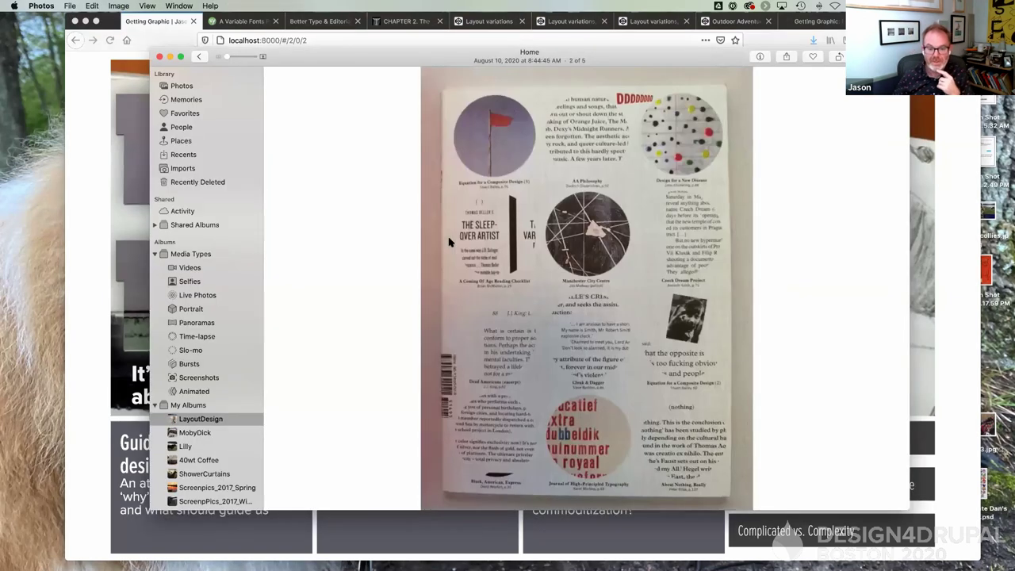
key("Right")
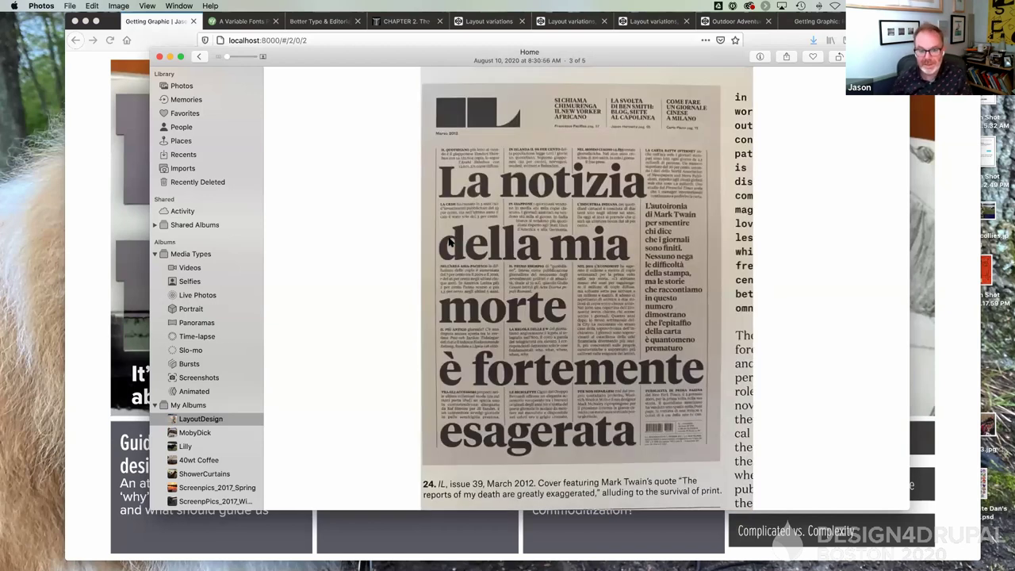
key("Right")
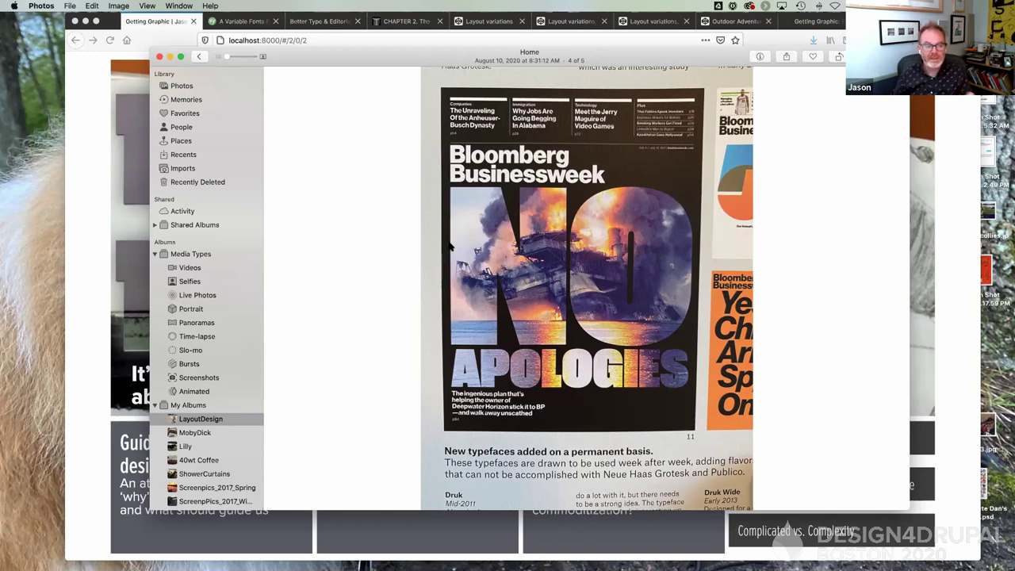
Switch back to Firefox and advance the deck past 4 Stories to the story layout whose subtitle wraps around the bold heading.
left_click(74, 309)
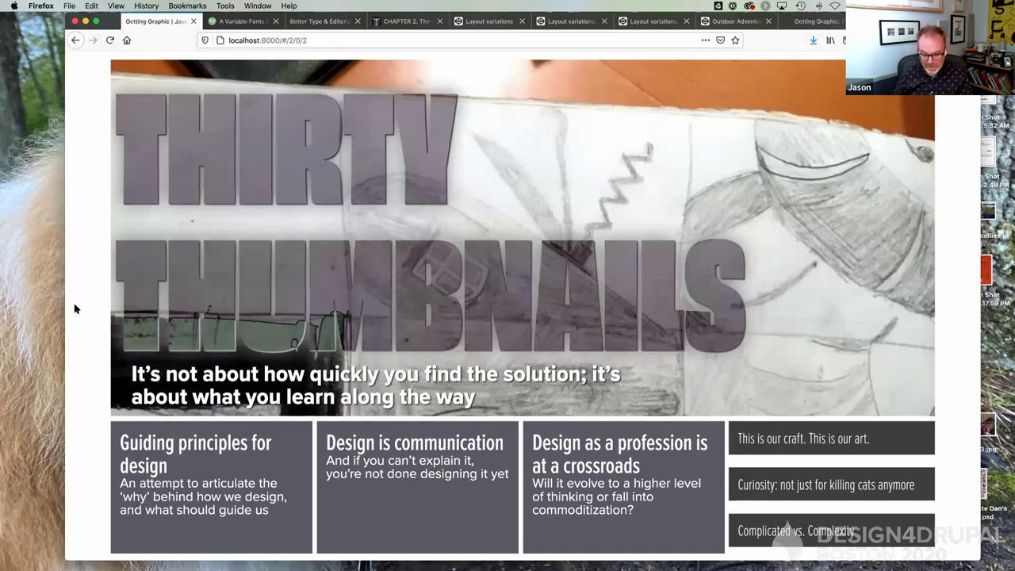
key("Right")
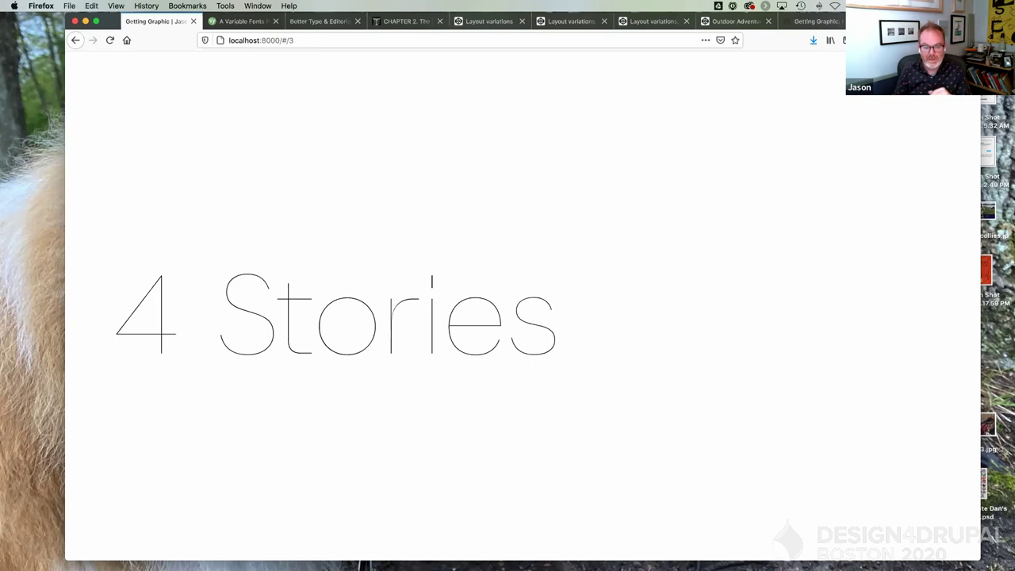
key("Right")
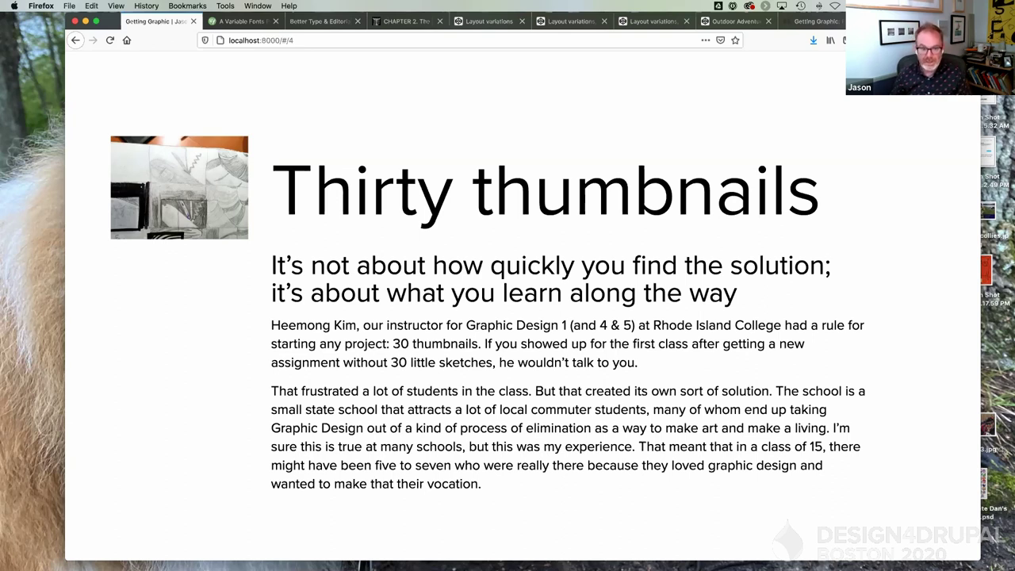
key("Right")
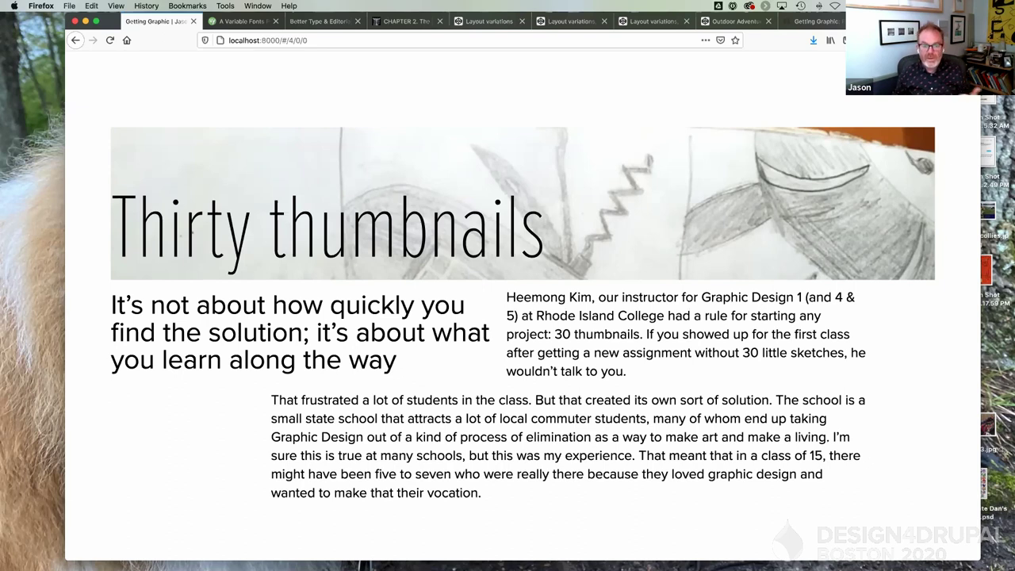
key("Right")
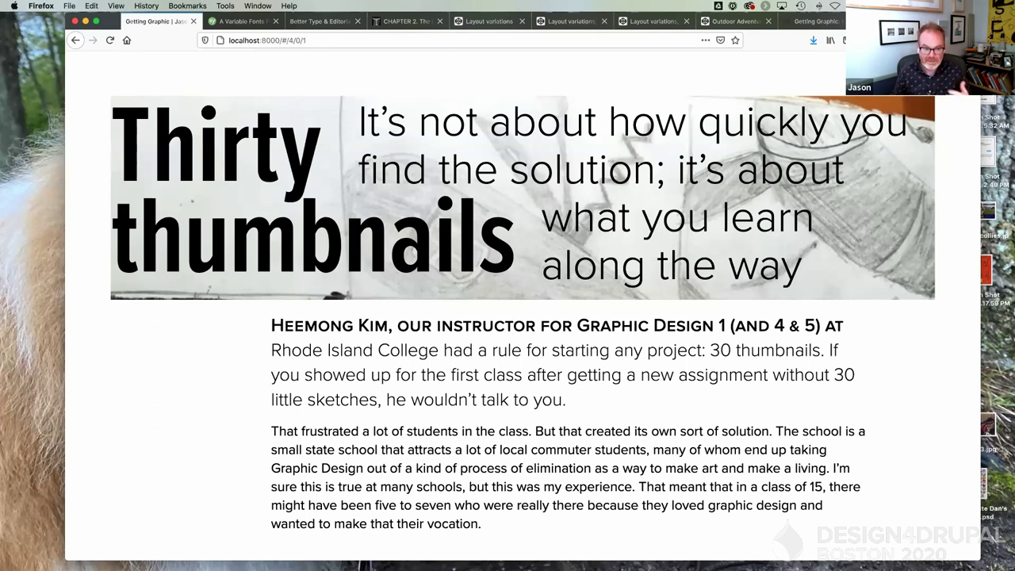
Inspect the story's Thirty thumbnails heading, show its CSS rules and display the editable shape-outside polygon on the page.
right_click(329, 176)
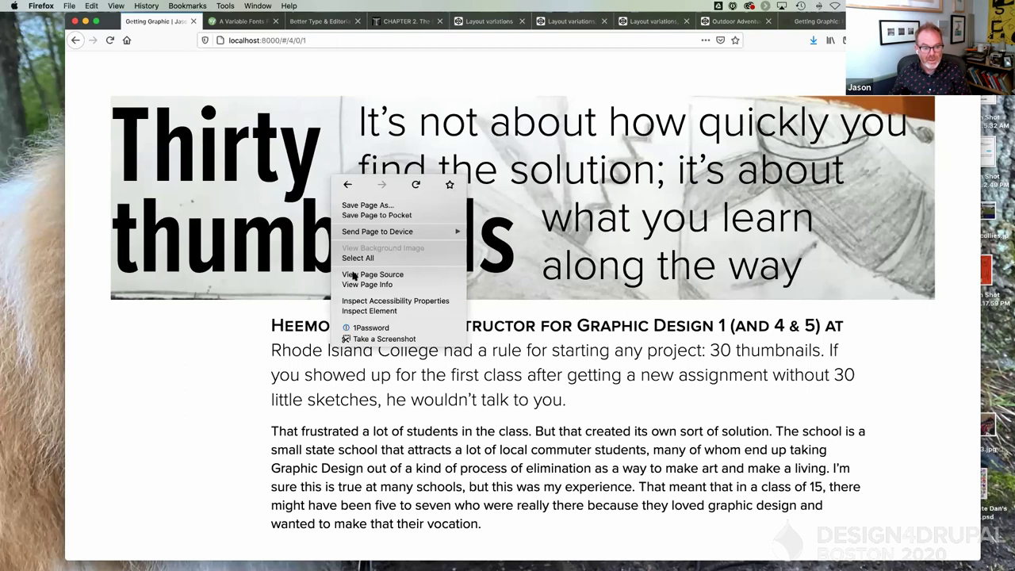
left_click(360, 311)
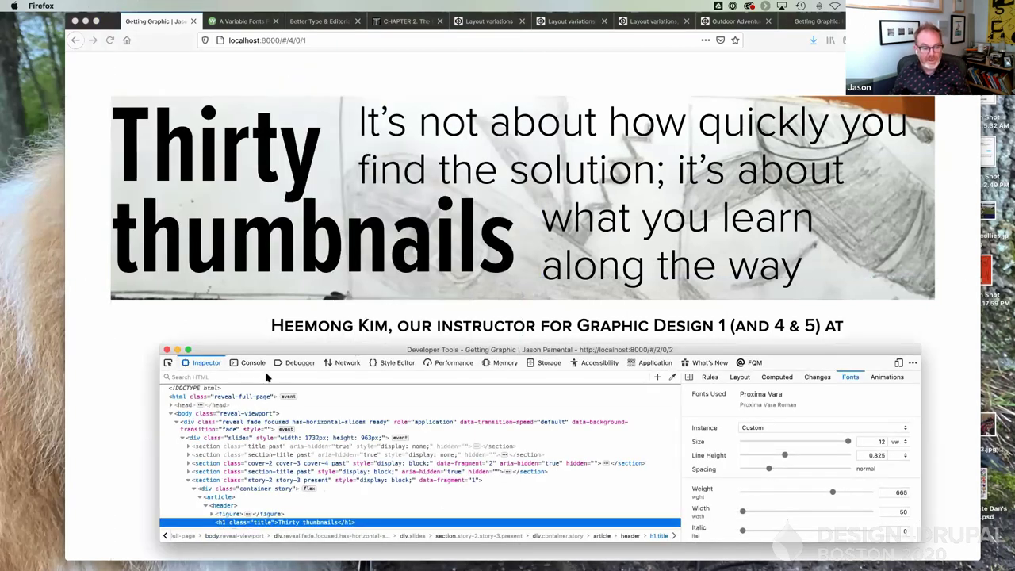
left_click_drag(262, 349, 145, 371)
left_click(591, 398)
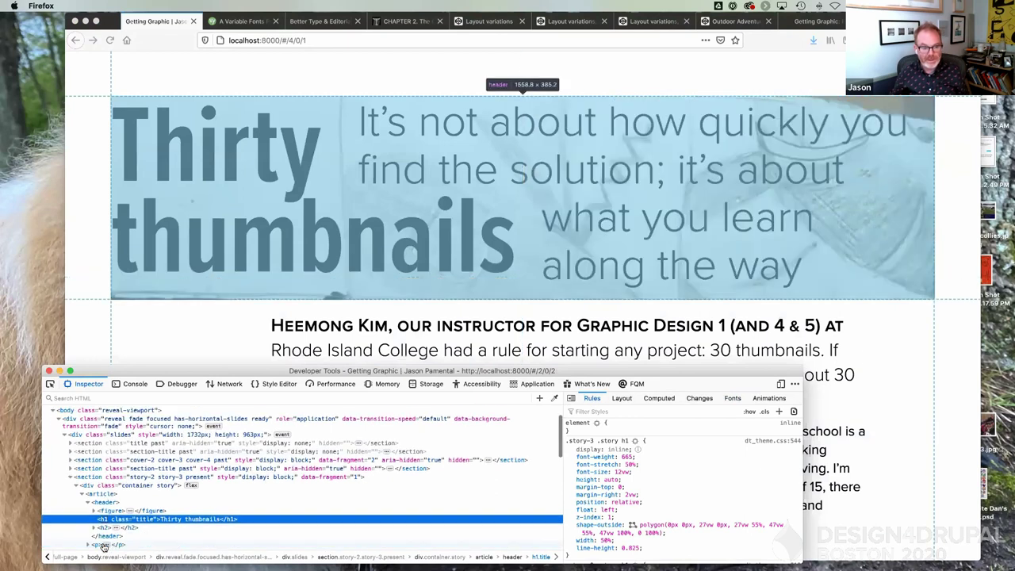
scroll(158, 516, "down", 1)
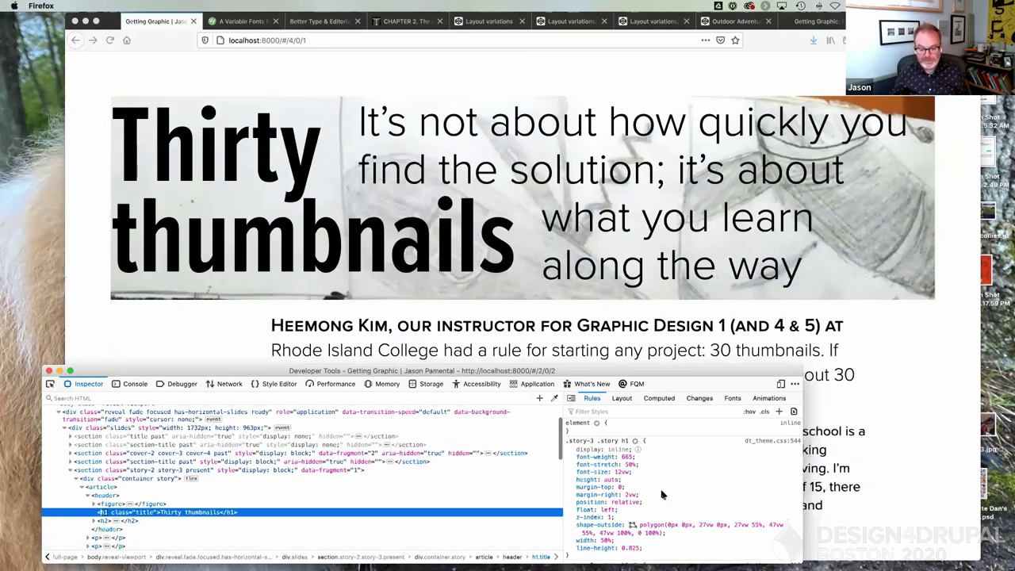
left_click(632, 525)
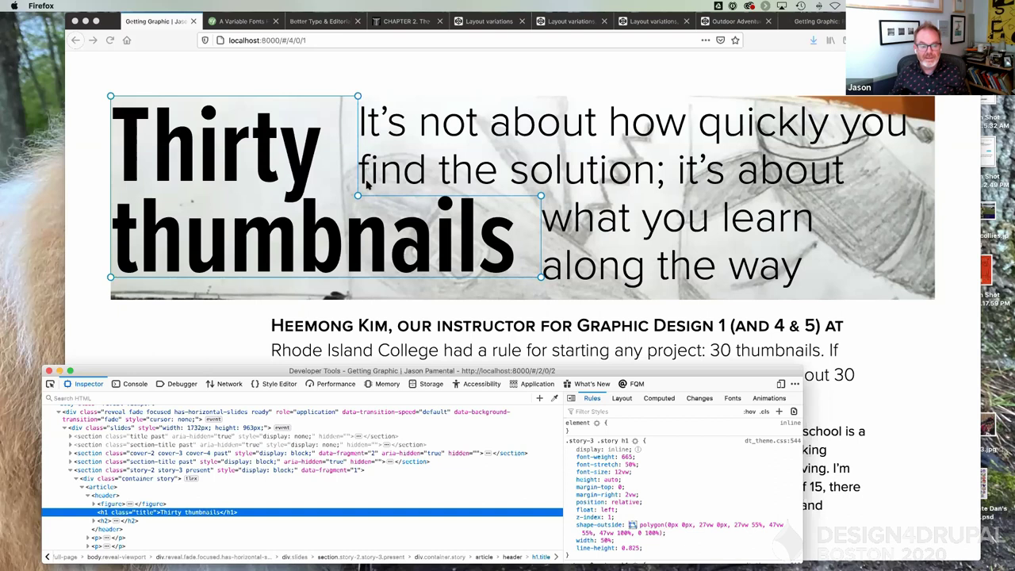
Move the polygon's inner corner point to 36.70vw 33.71% and check the shape-outside rule in the developer tools.
left_click(359, 196)
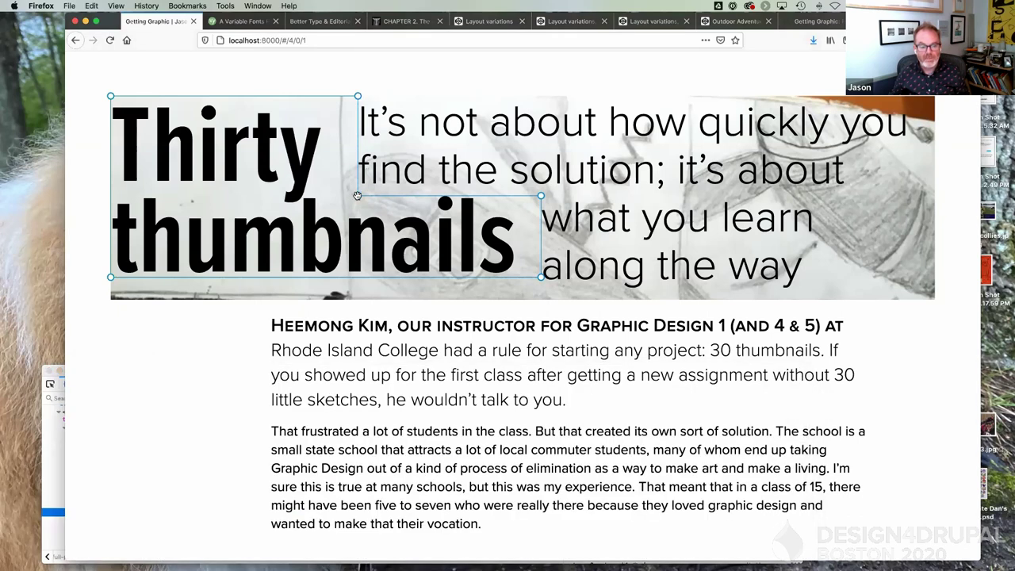
left_click_drag(365, 192, 447, 139)
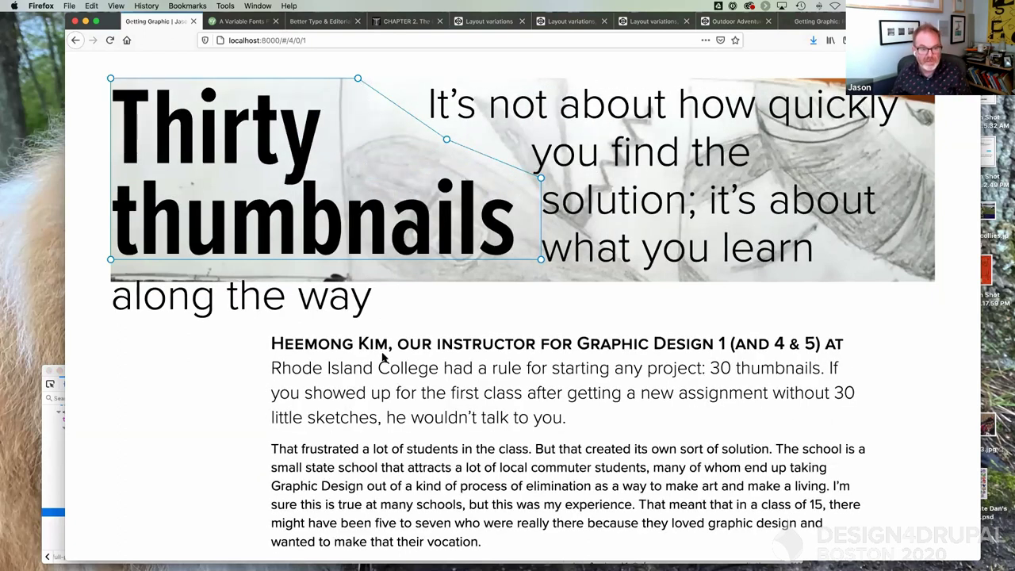
key("super+alt+i")
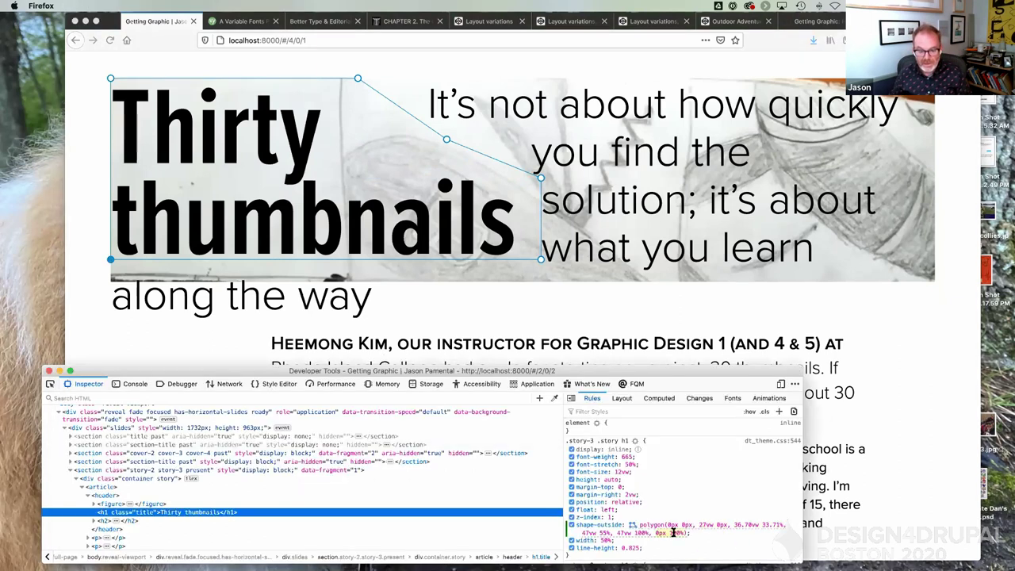
left_click(621, 323)
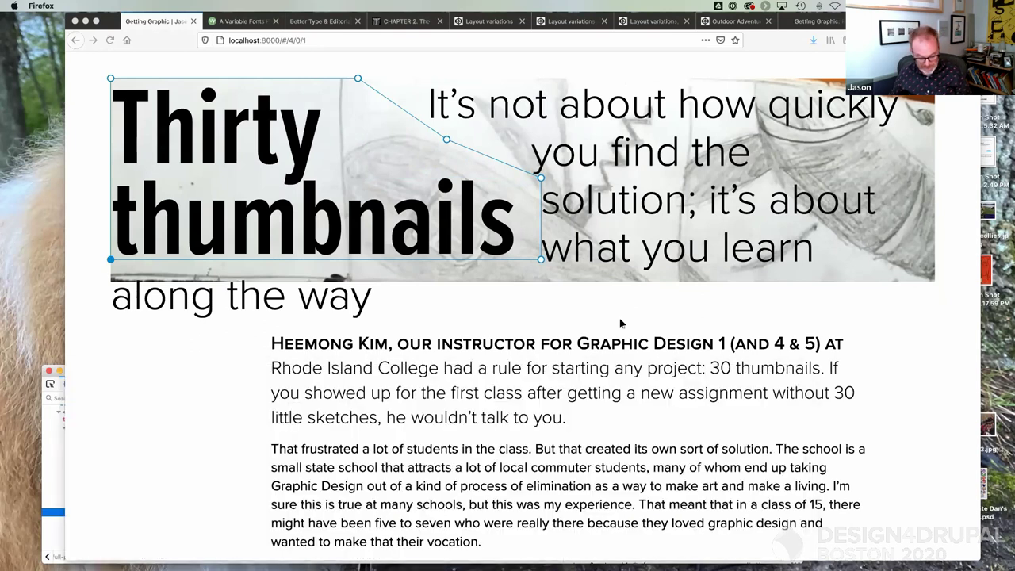
Reload the deck to discard the polygon change and return to the story layout with the wrapped subtitle.
left_click(109, 40)
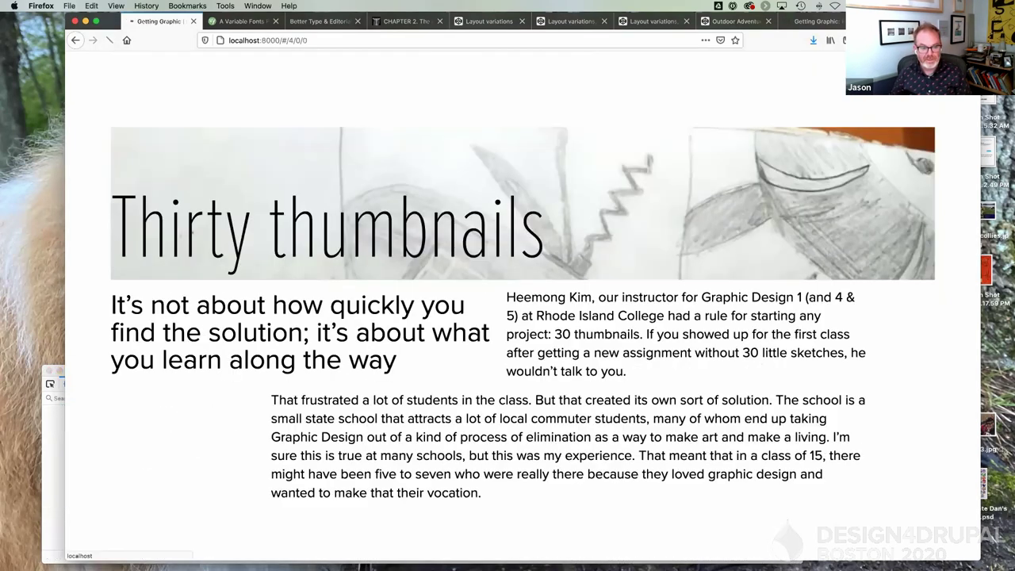
left_click(109, 39)
key("Right")
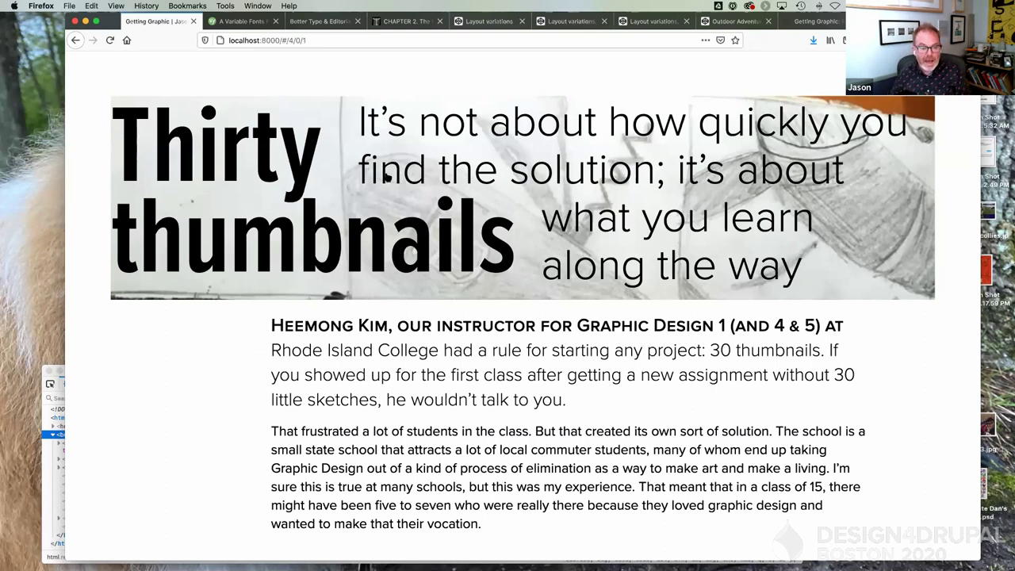
Switch to Photos and compare the earlier LayoutDesign cover pictures, finishing on the IL issue 39 cover.
key("super+Tab")
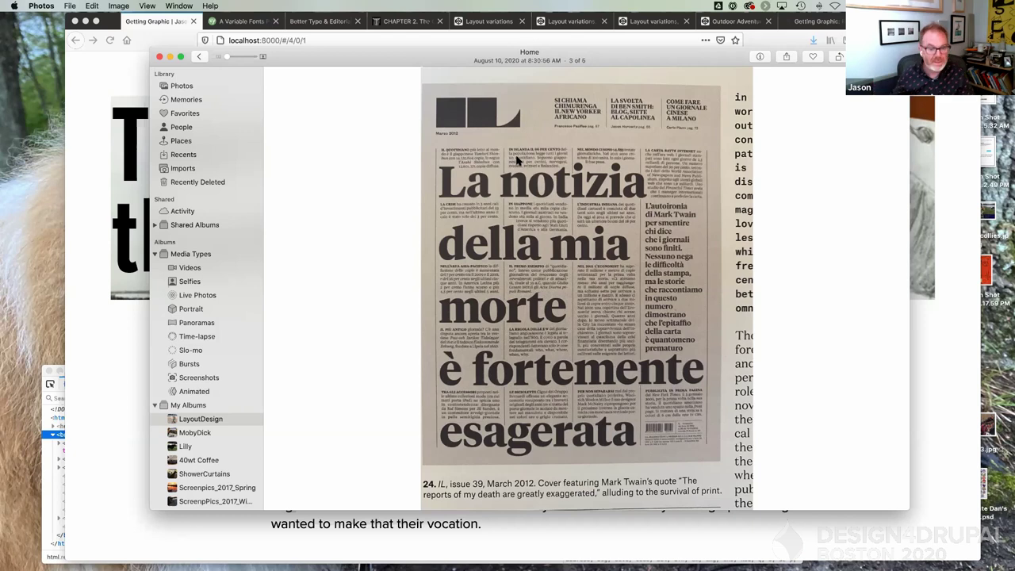
key("Left")
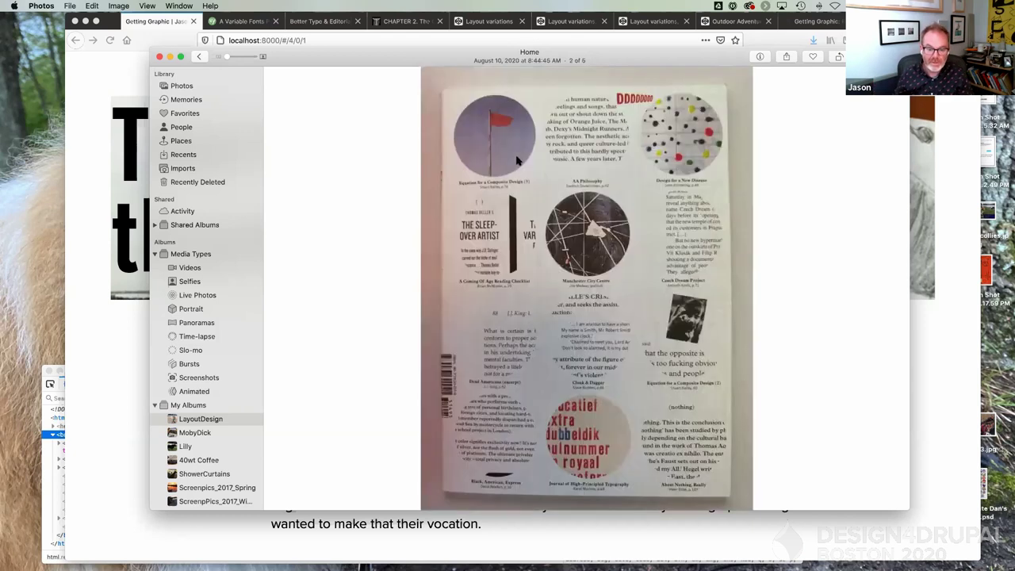
key("Left")
key("Right")
key("Right")
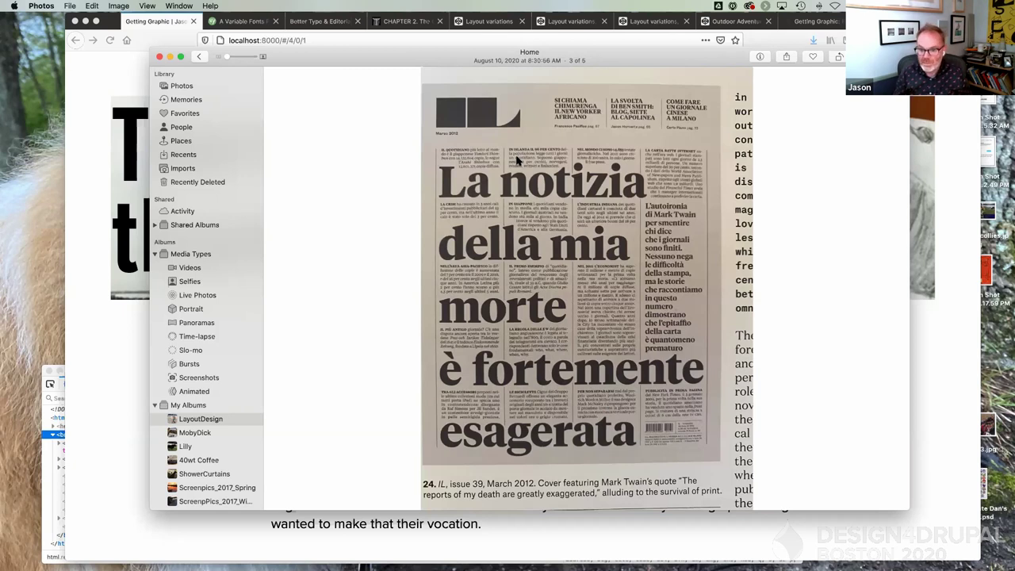
Switch back to Firefox and advance the deck through the vertical-heading story layout to the closing thanks slide.
left_click(91, 270)
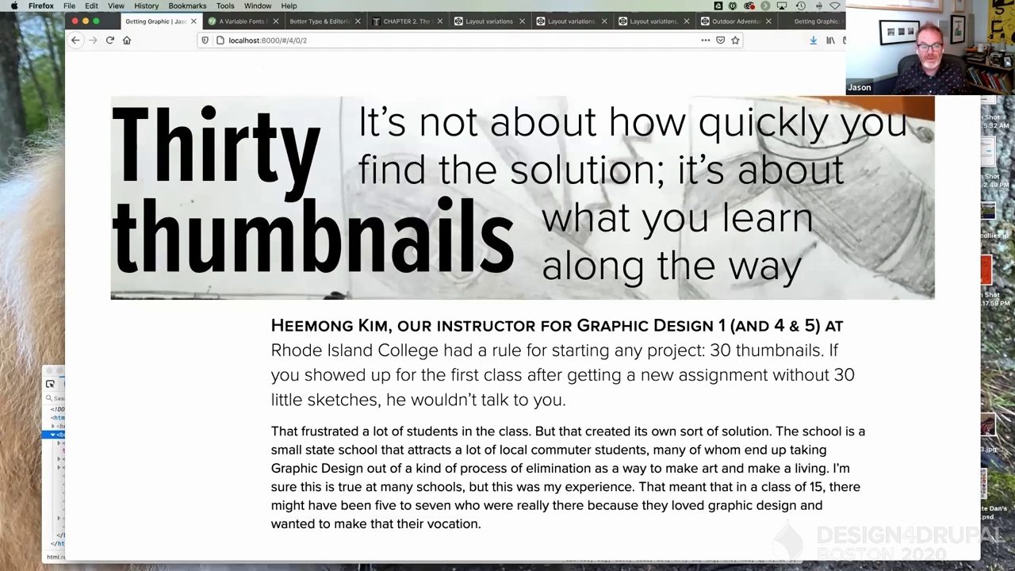
key("Right")
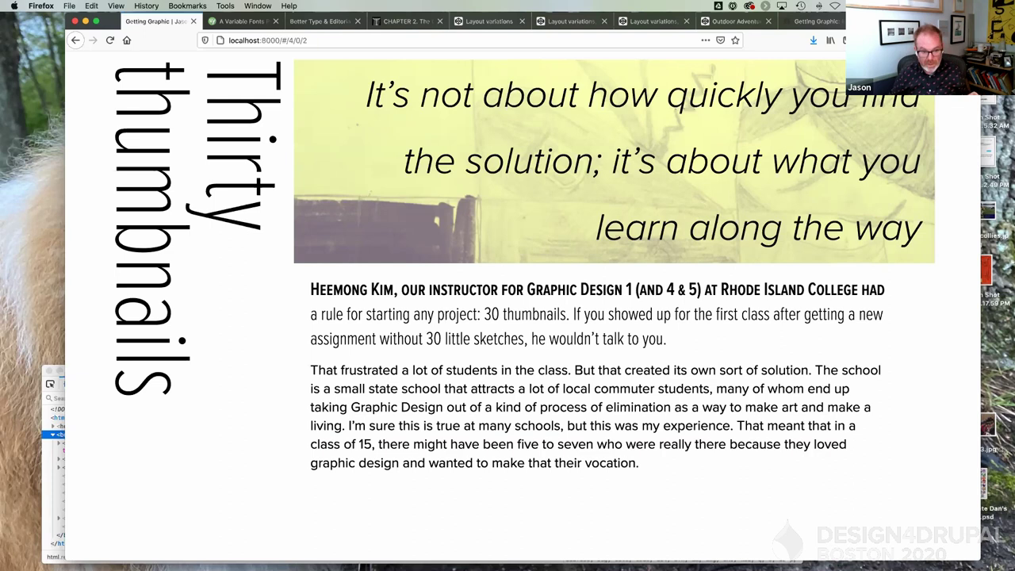
key("Right")
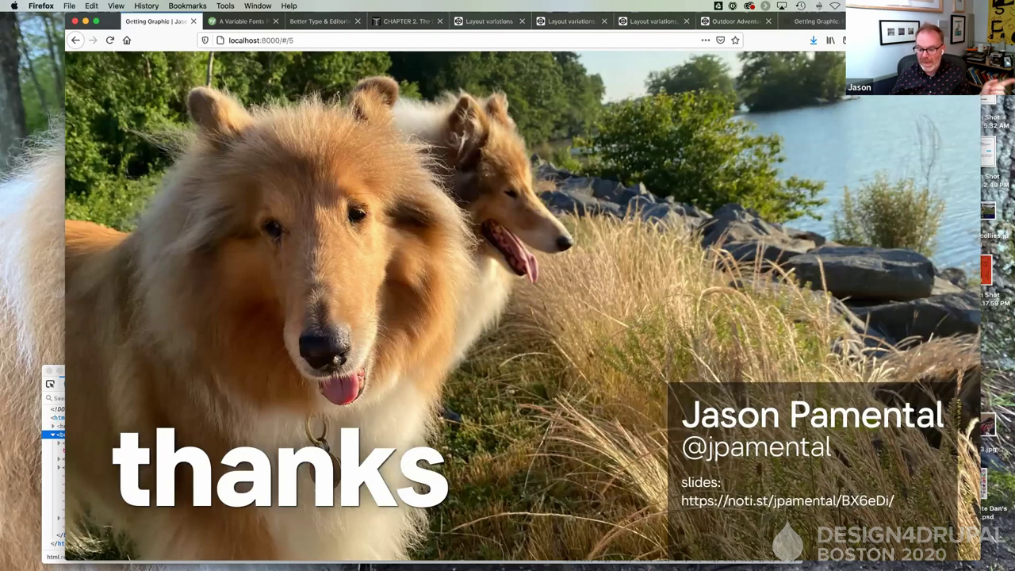
Highlight the slides web address on the closing thanks slide, and clear the highlight.
left_click_drag(896, 506, 680, 508)
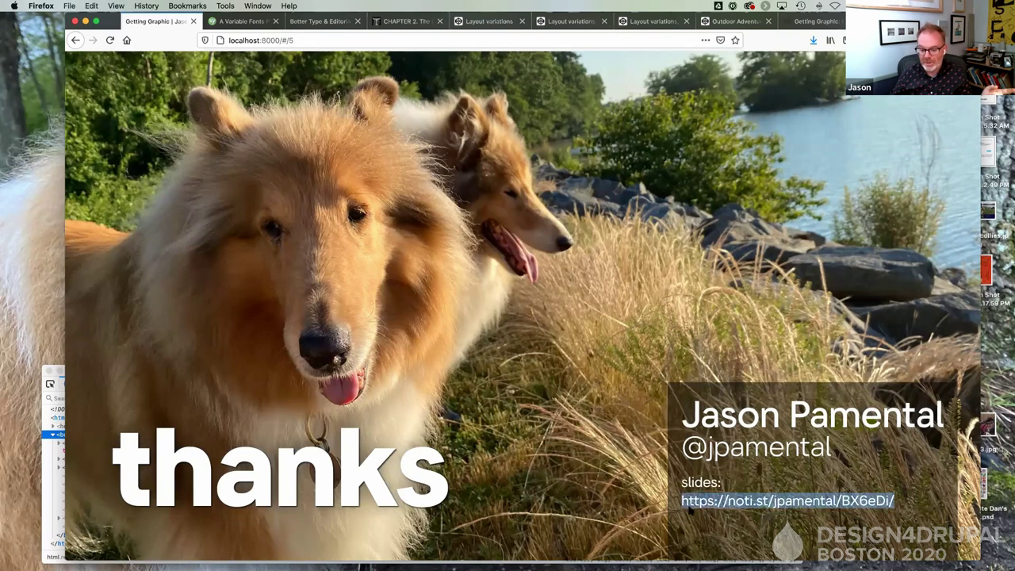
left_click(894, 500)
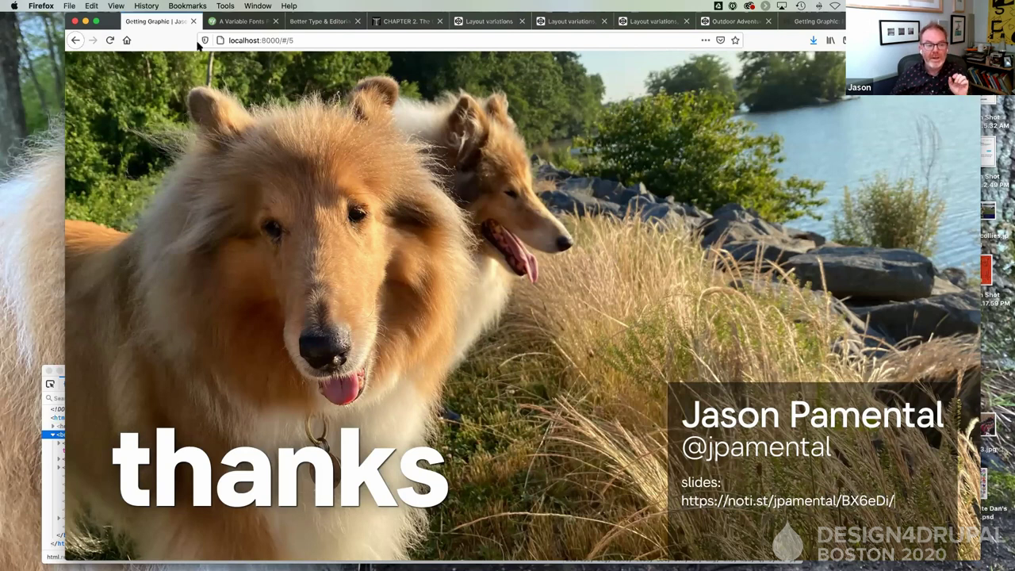
Bring up the Variable Fonts Primer site and play the Recursive sample's Weight, Casual and Slant animations.
left_click(242, 21)
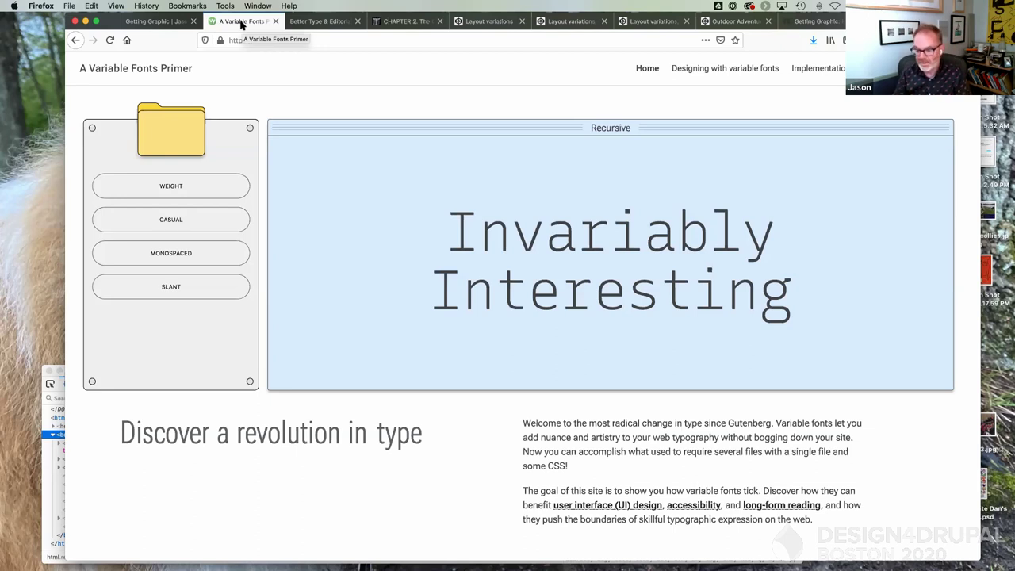
left_click(176, 191)
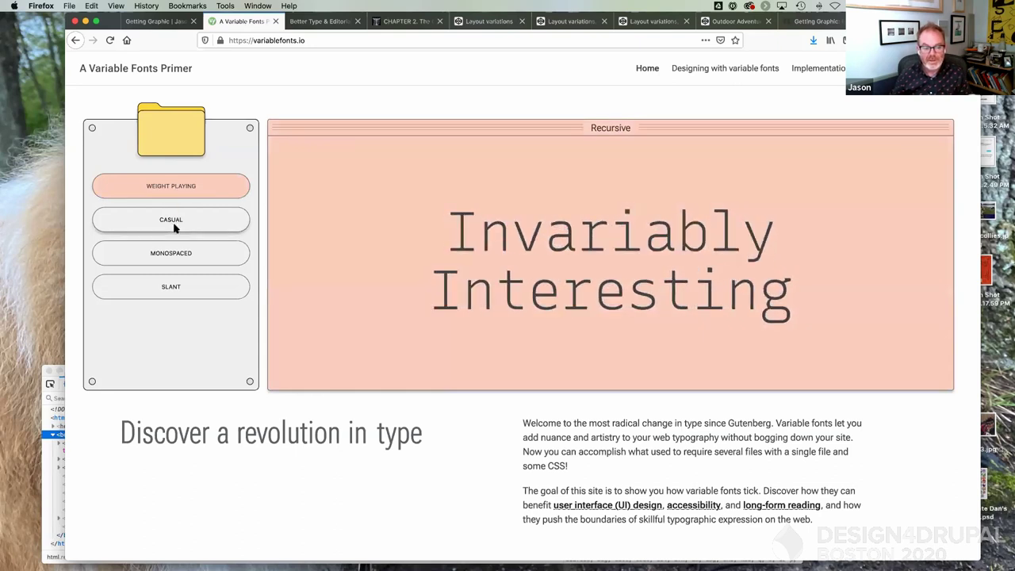
left_click(176, 226)
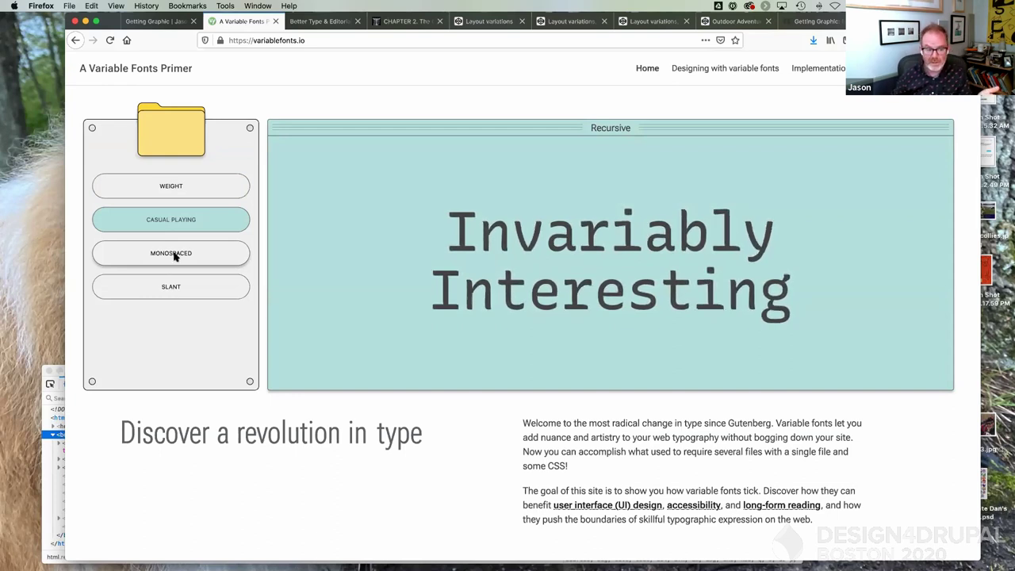
left_click(168, 288)
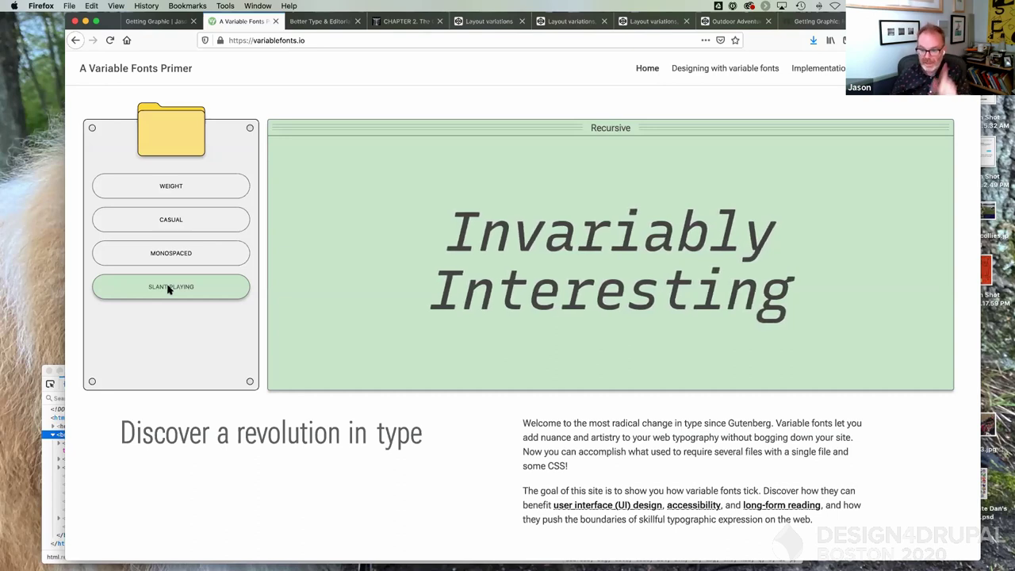
Open the Designing with variable fonts page and adjust the weight of the Hello sample in the Weight section.
left_click(732, 71)
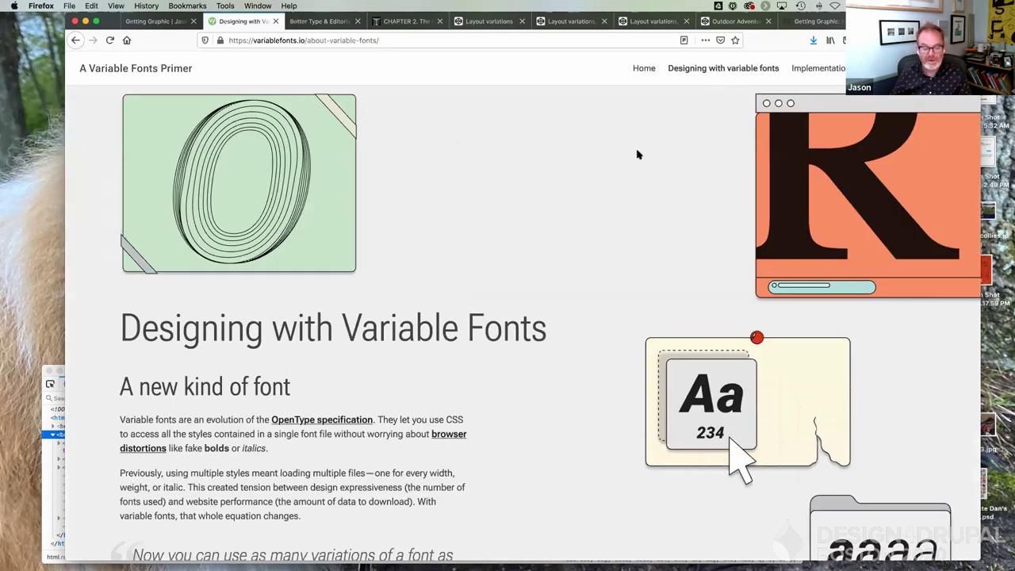
scroll(637, 154, "down", 5)
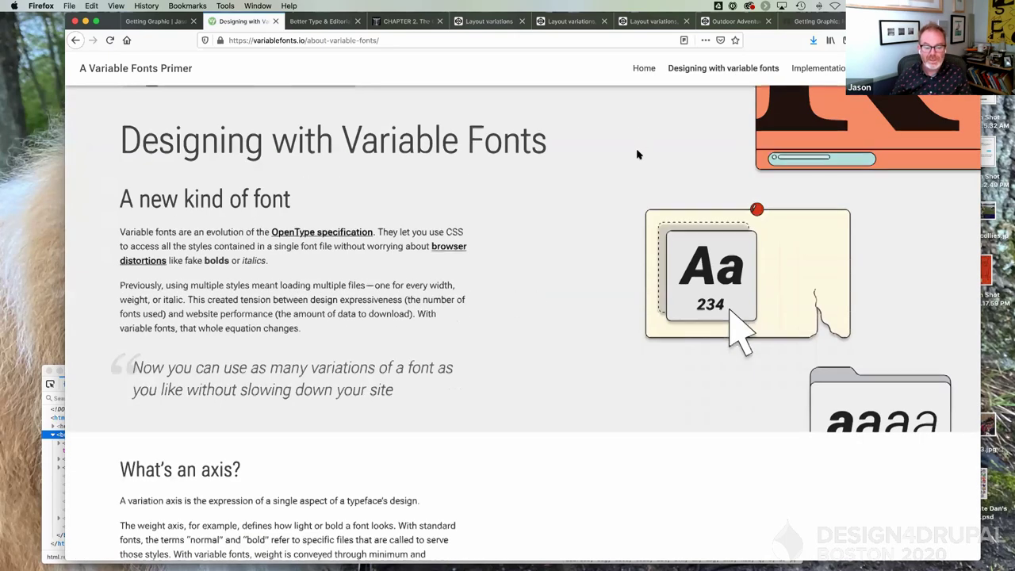
scroll(637, 154, "down", 10)
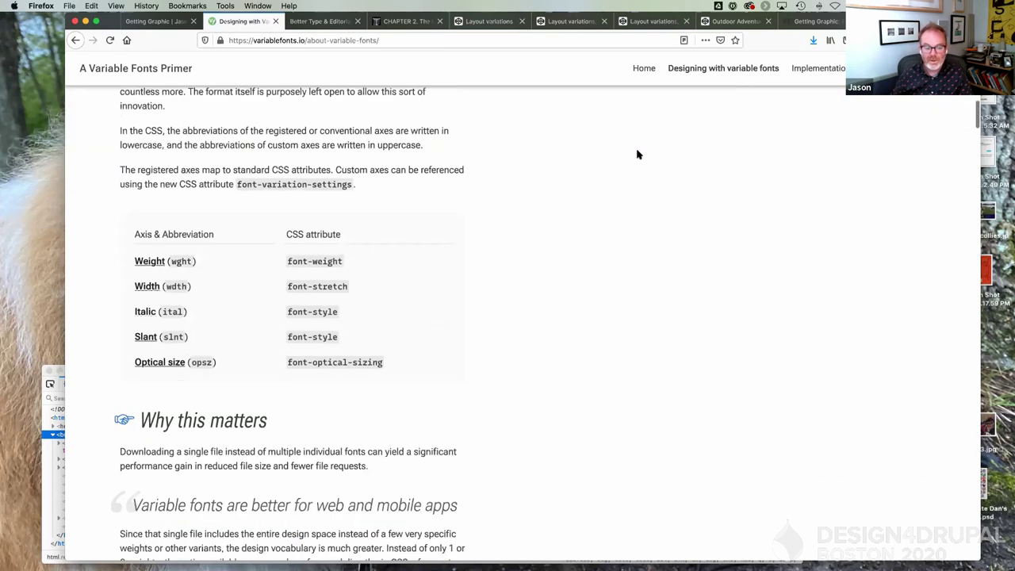
scroll(636, 155, "down", 5)
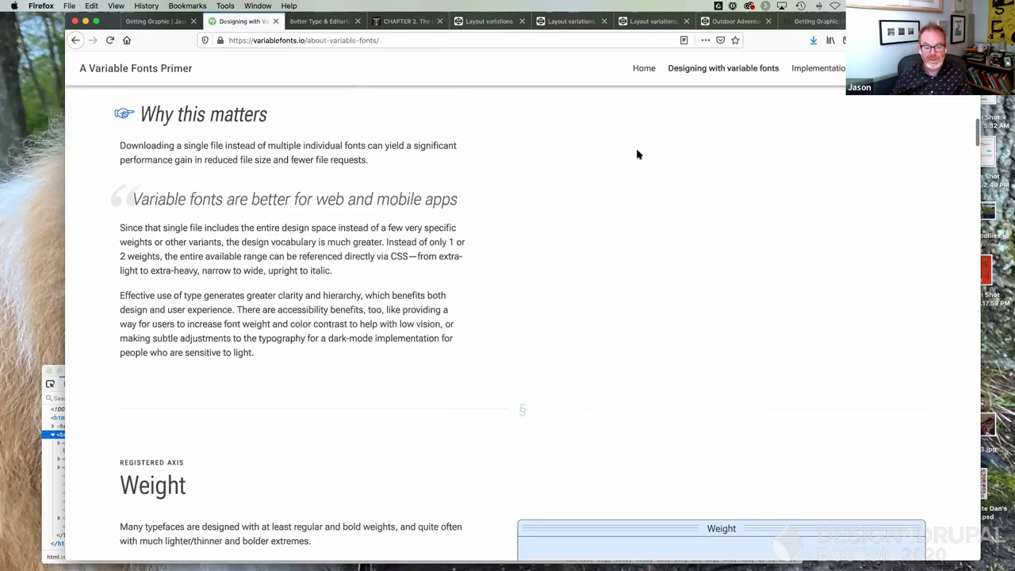
scroll(637, 155, "down", 6)
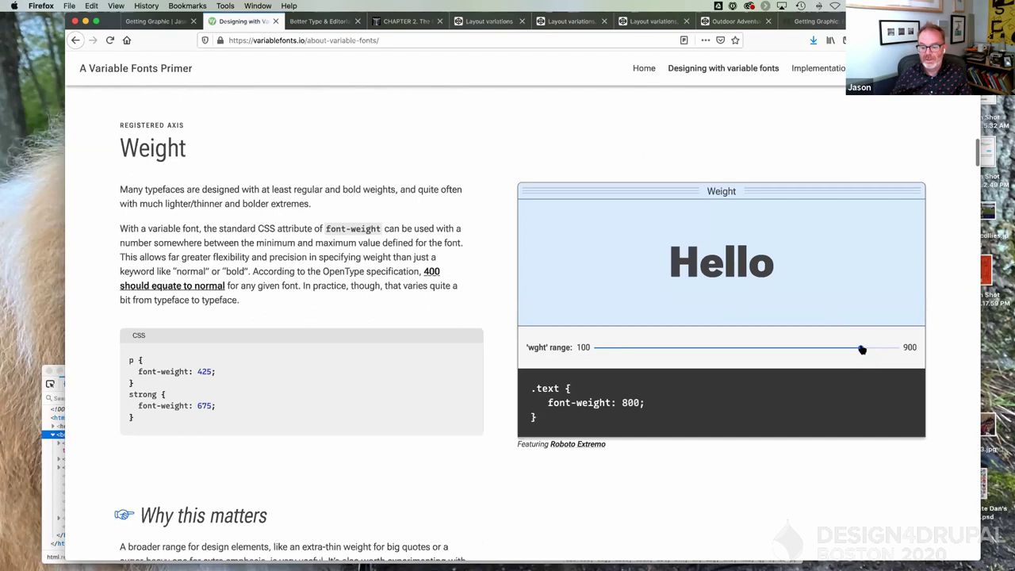
mouse_move(862, 350)
left_mouse_down()
mouse_move(650, 351)
mouse_move(852, 350)
left_mouse_up()
Set the Wingspan sample's font-stretch to 122% in the Width section.
scroll(715, 288, "down", 1)
scroll(715, 288, "down", 10)
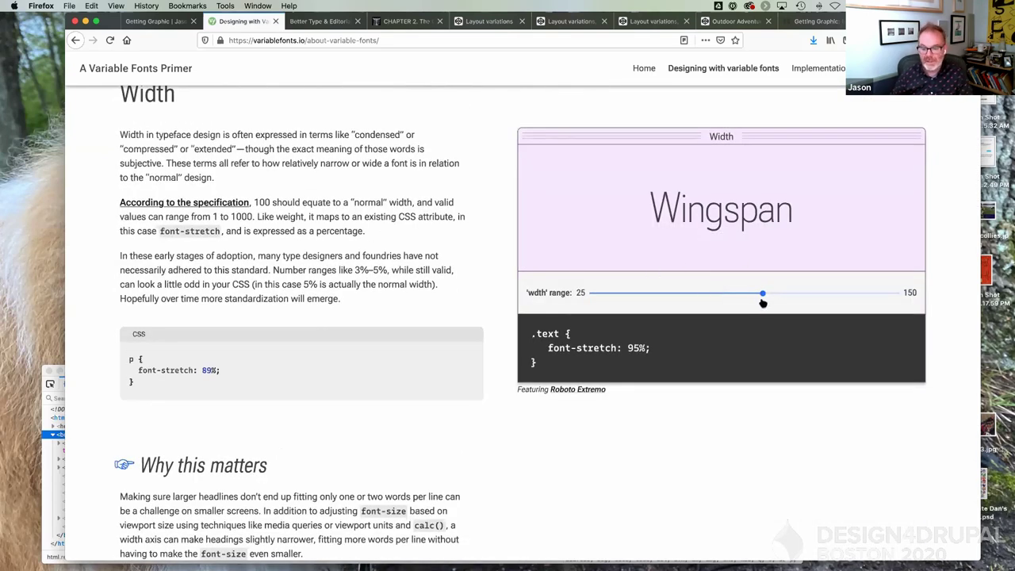
left_click_drag(761, 295, 831, 299)
In the Italic section, toggle the Again sample to italic and back to upright, and set the Good sample's ital axis to 0.
scroll(830, 299, "down", 5)
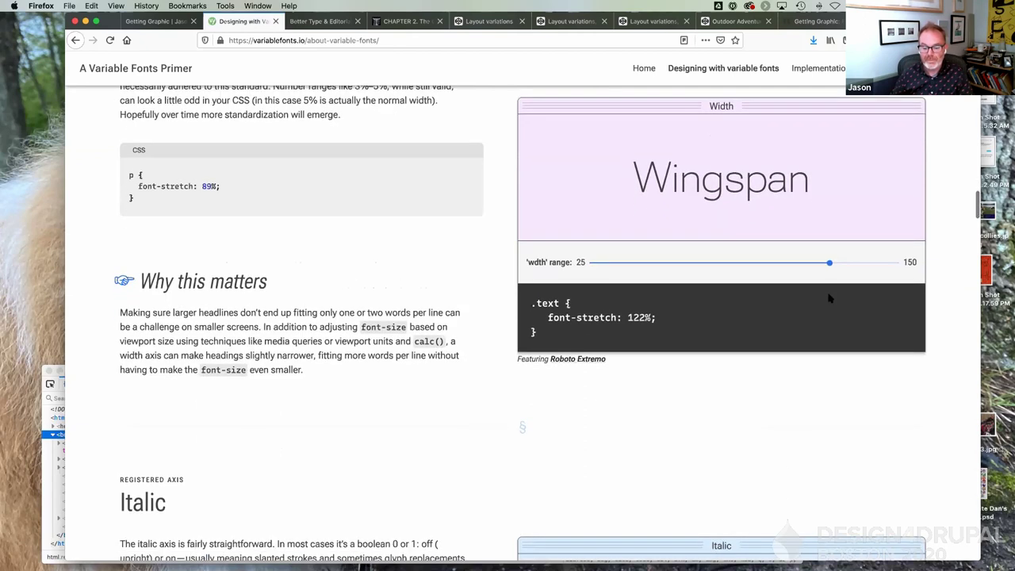
scroll(830, 298, "down", 5)
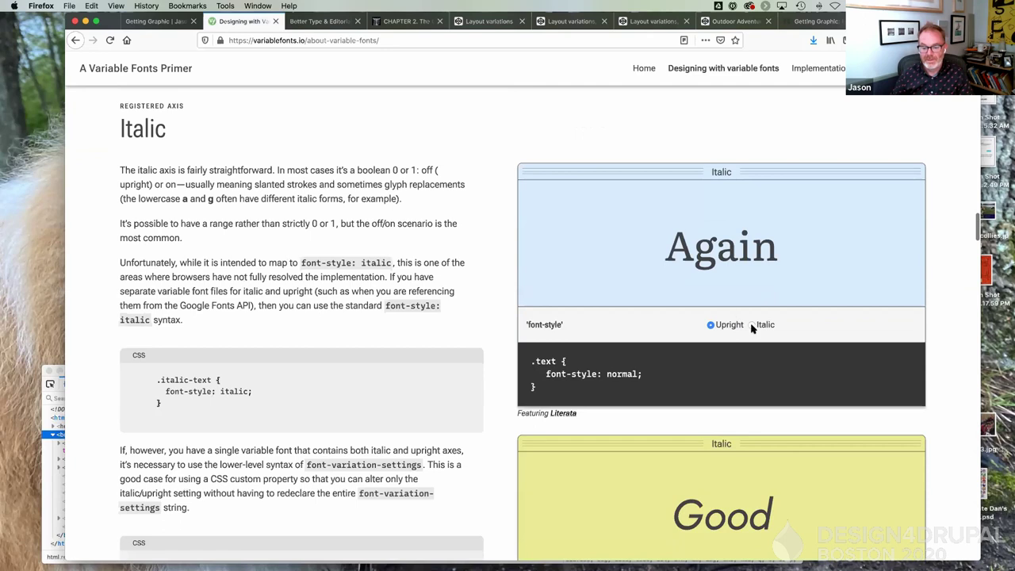
left_click(751, 326)
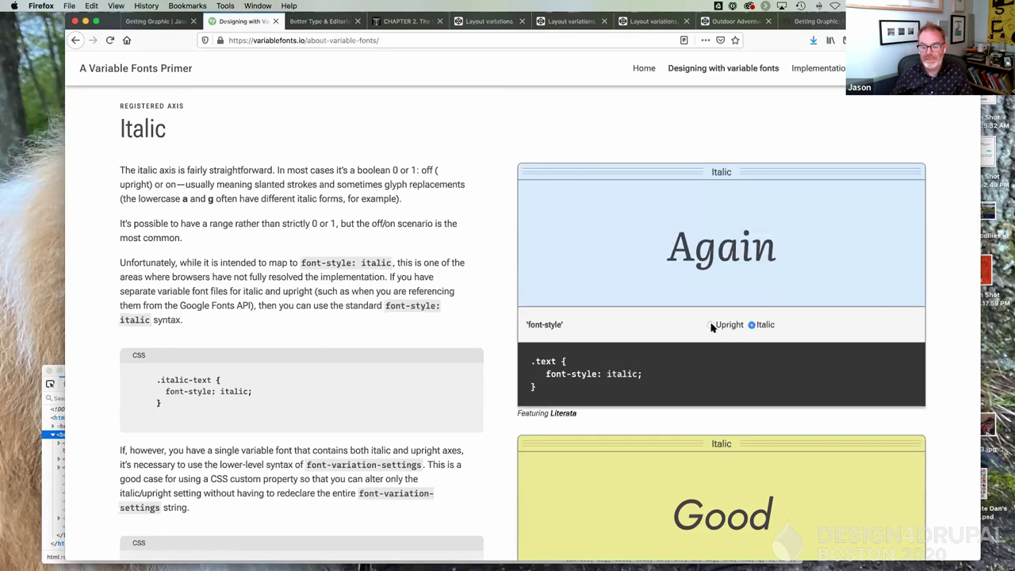
left_click(711, 326)
scroll(711, 326, "down", 5)
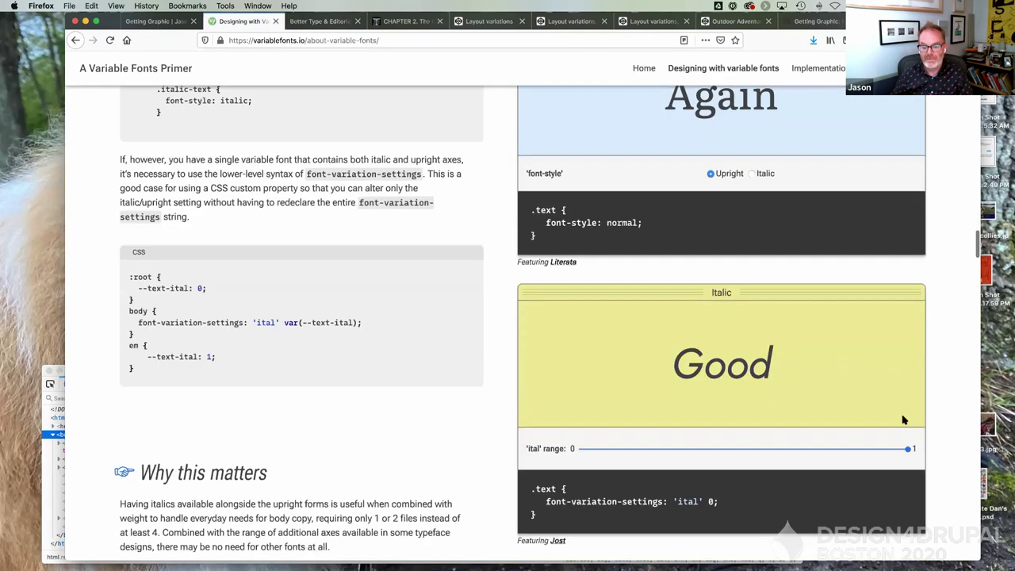
left_click_drag(908, 448, 578, 448)
Set the Great sample in the Slant section to oblique 9deg.
scroll(584, 449, "down", 6)
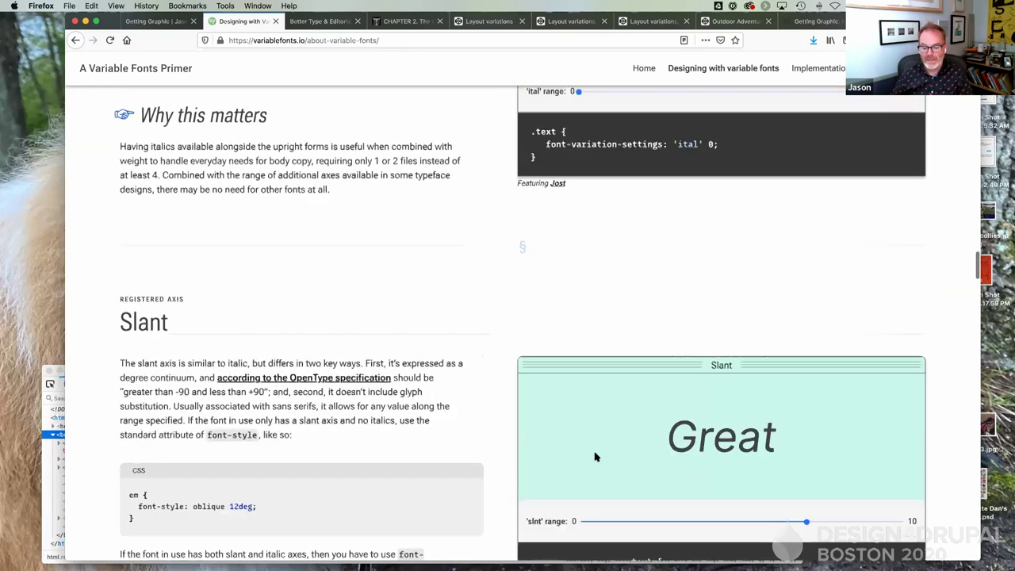
left_click_drag(805, 422, 872, 433)
scroll(825, 435, "down", 1)
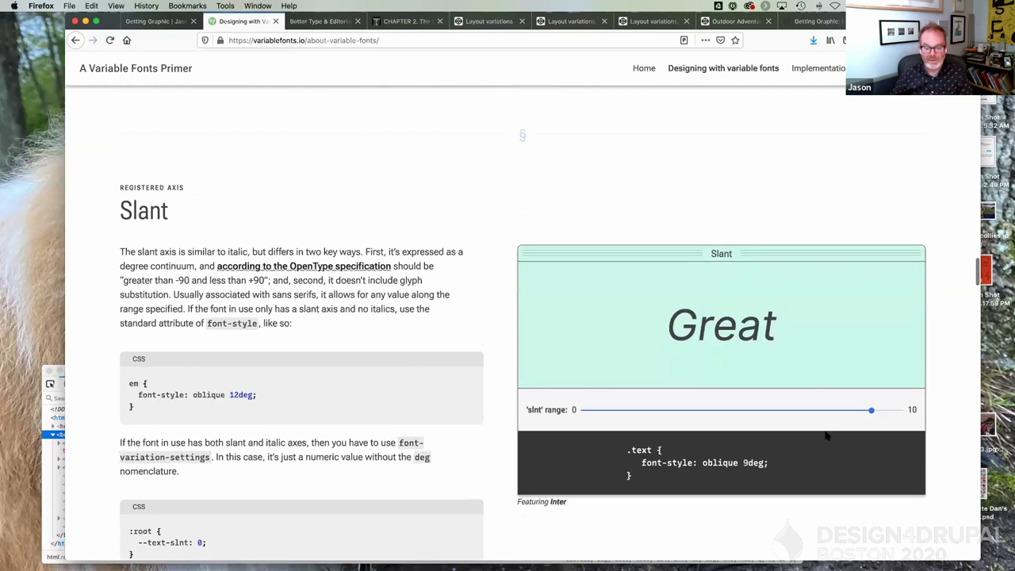
Vary the optical size of the Due Diligence sample in the Optical Size section, finishing at opsz 8.
scroll(825, 435, "down", 8)
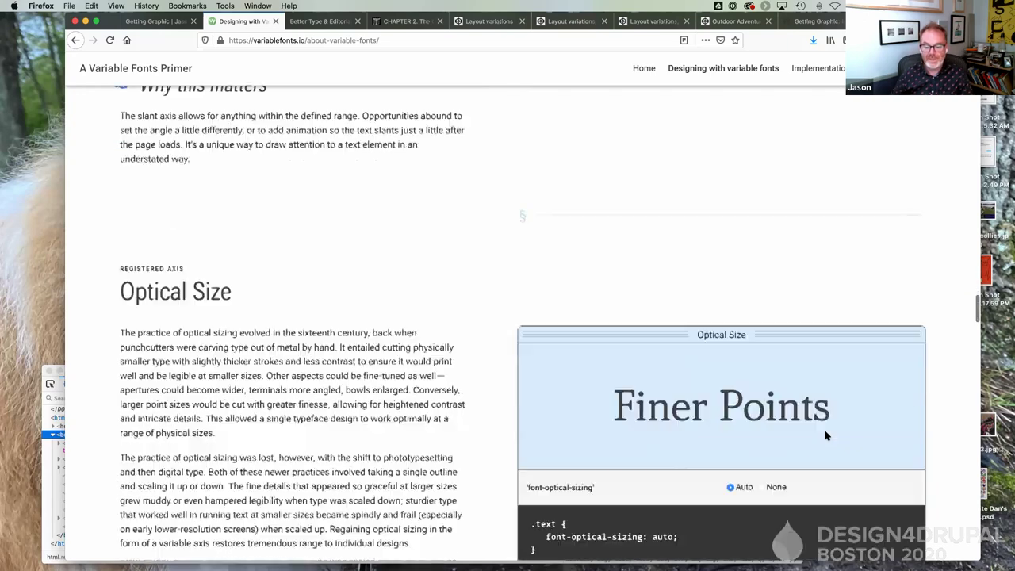
scroll(824, 435, "down", 5)
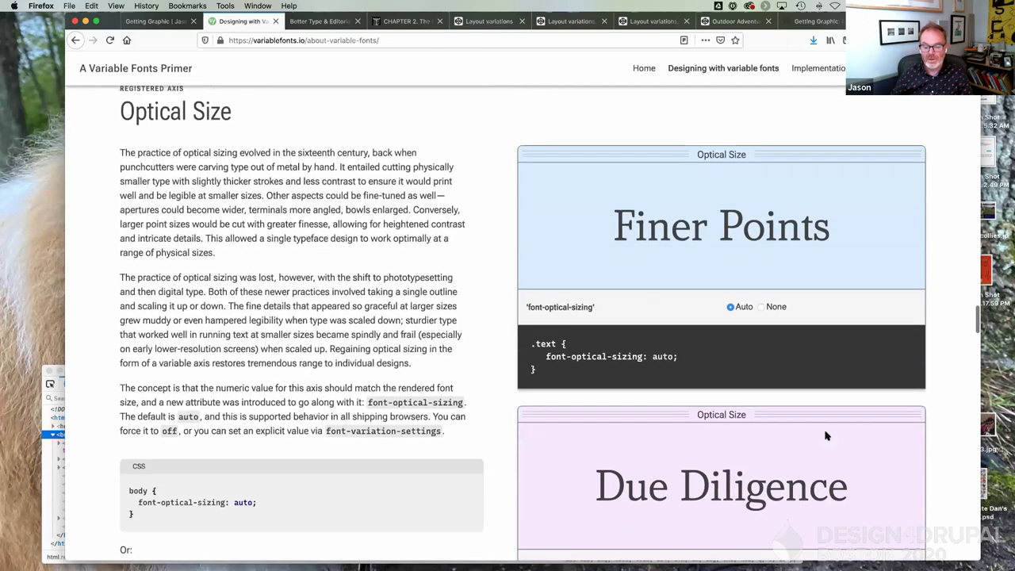
scroll(825, 435, "down", 6)
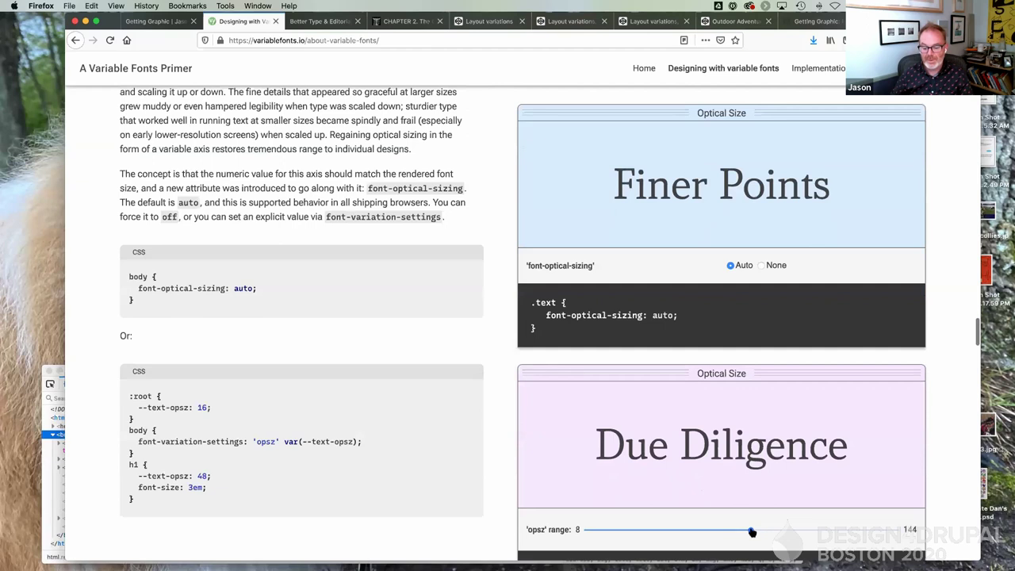
left_click_drag(752, 531, 695, 530)
left_click_drag(793, 540, 558, 523)
Sweep the slnt axis of the Style & Grace sample in the Slant & Italics section through its range, finishing at 10.
scroll(755, 501, "down", 5)
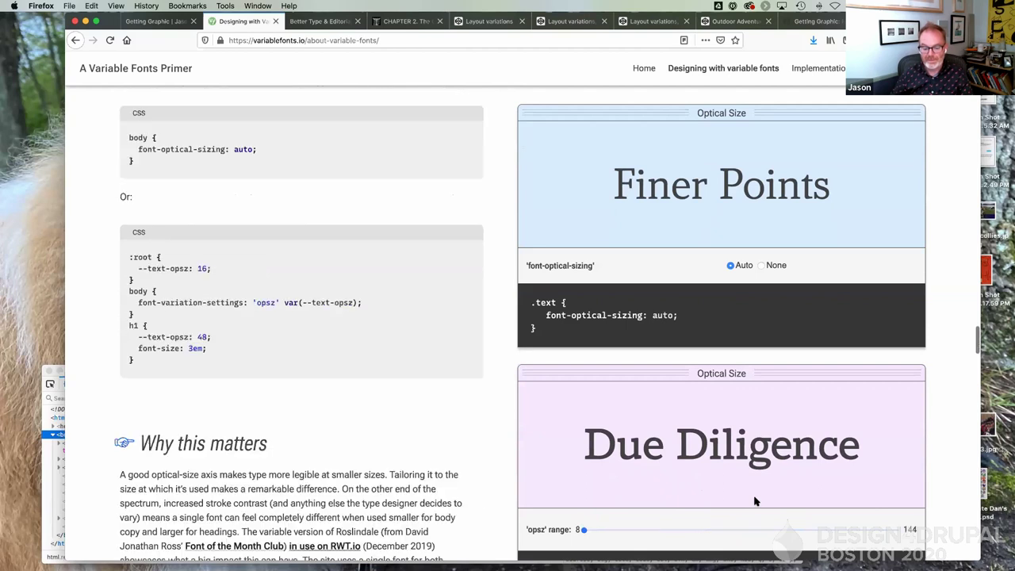
scroll(755, 501, "down", 10)
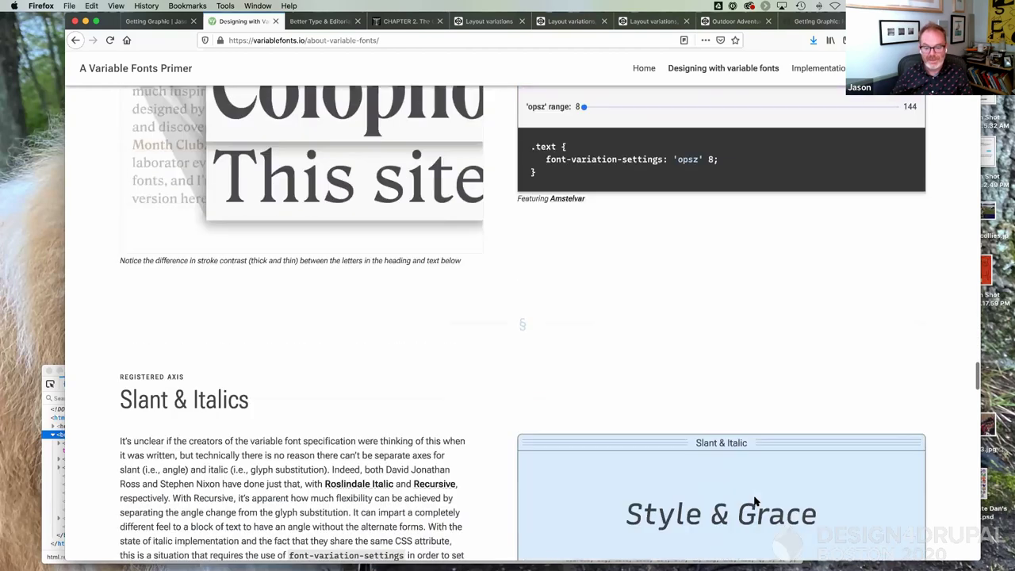
scroll(755, 501, "down", 2)
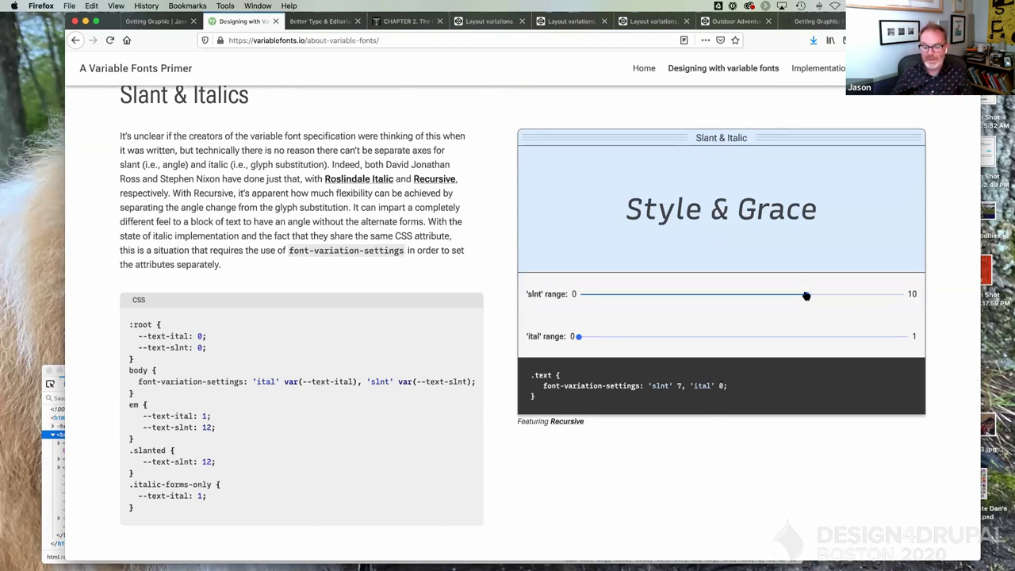
left_click_drag(805, 295, 877, 294)
left_click_drag(712, 294, 499, 295)
left_click_drag(709, 294, 910, 294)
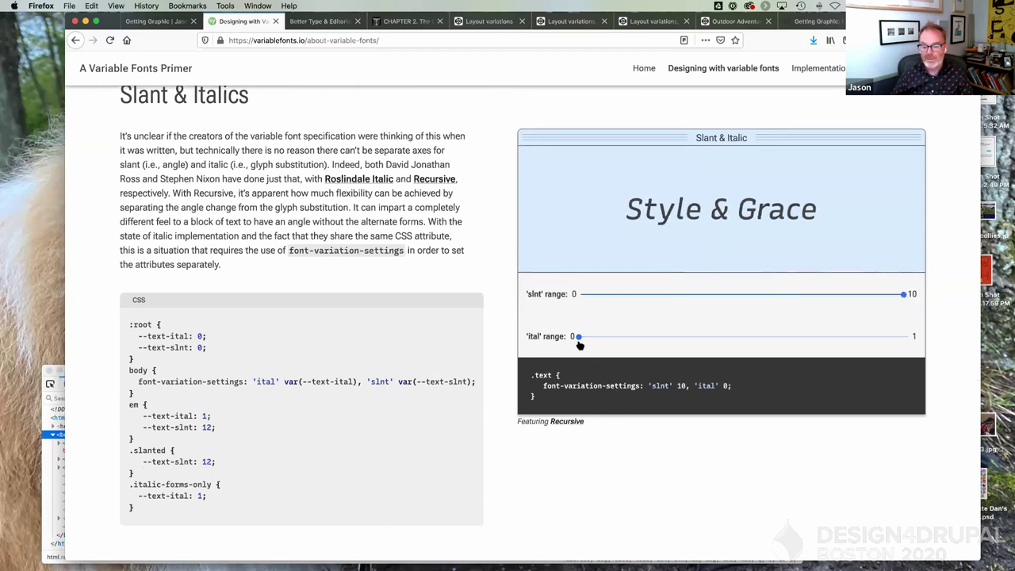
mouse_move(579, 342)
left_mouse_down()
mouse_move(921, 325)
mouse_move(548, 340)
mouse_move(898, 338)
mouse_move(584, 361)
left_mouse_up()
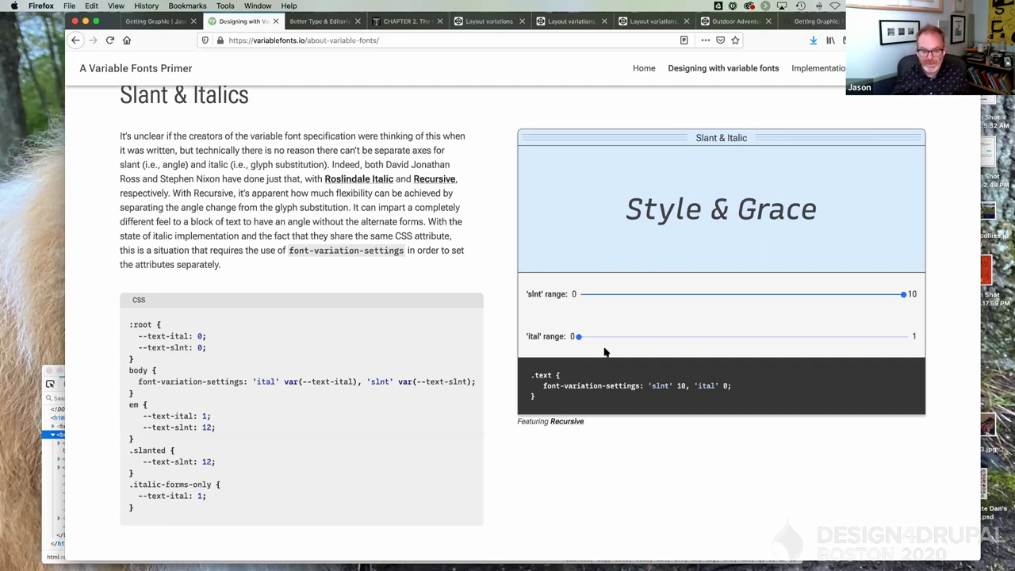
Review the Grade section under Custom Axes, with its Presence sample and CSS example.
scroll(598, 513, "down", 3)
scroll(598, 513, "down", 10)
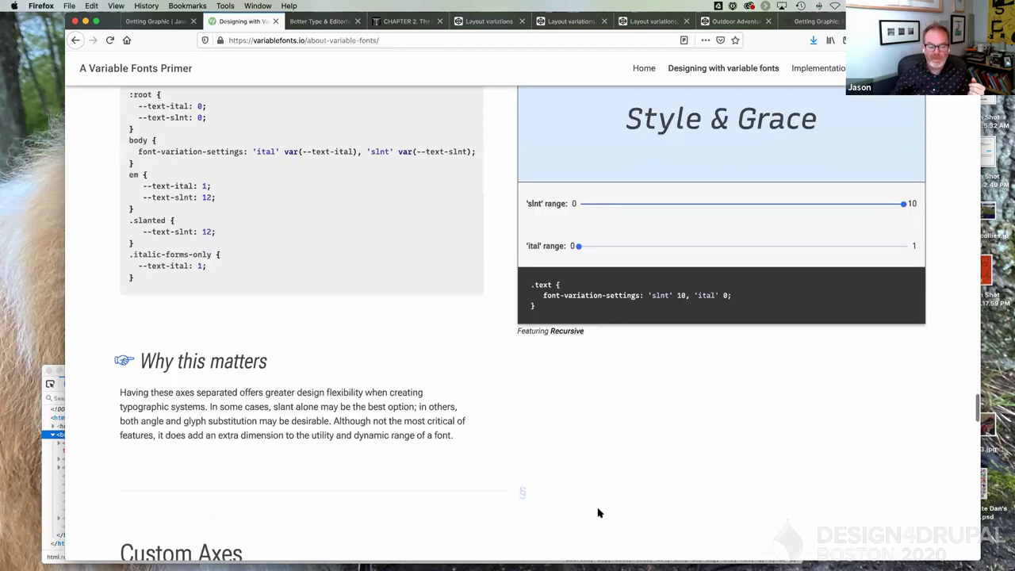
scroll(598, 513, "down", 7)
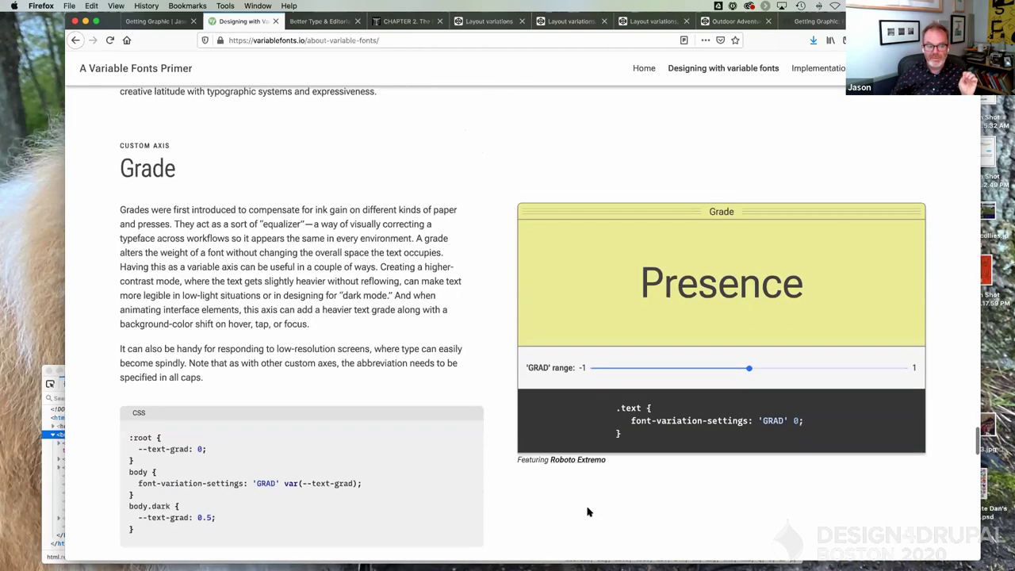
scroll(587, 513, "down", 2)
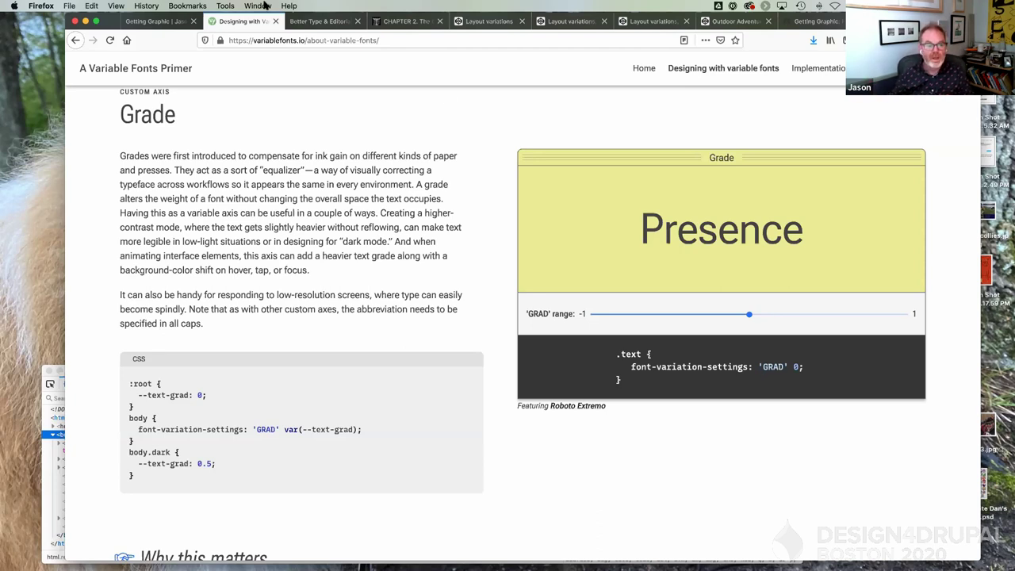
In the Better Type deck, advance from the Optical Size details slide to the Loomings text example and highlight "Chapter 1" in its heading.
left_click(321, 22)
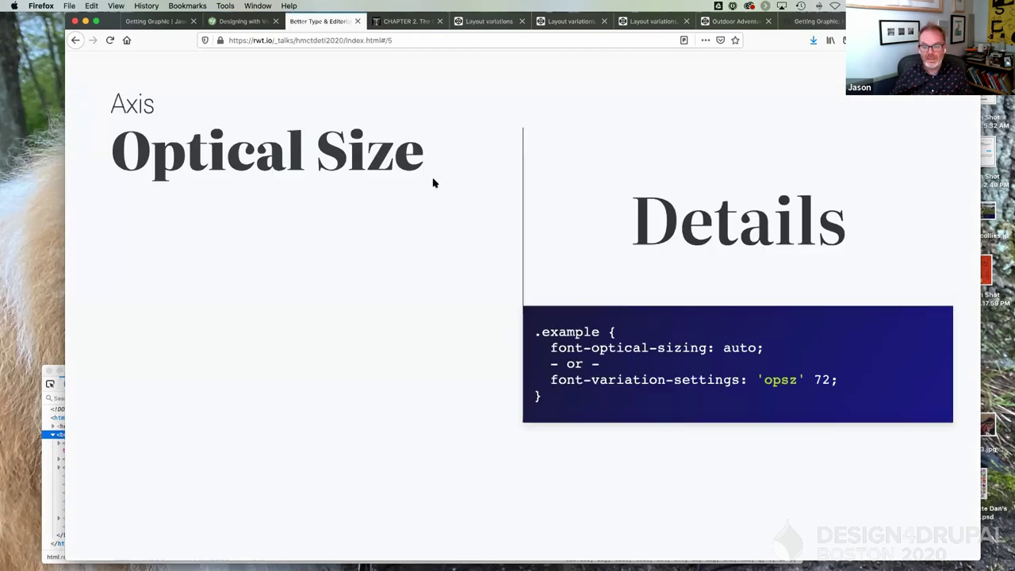
key("Right")
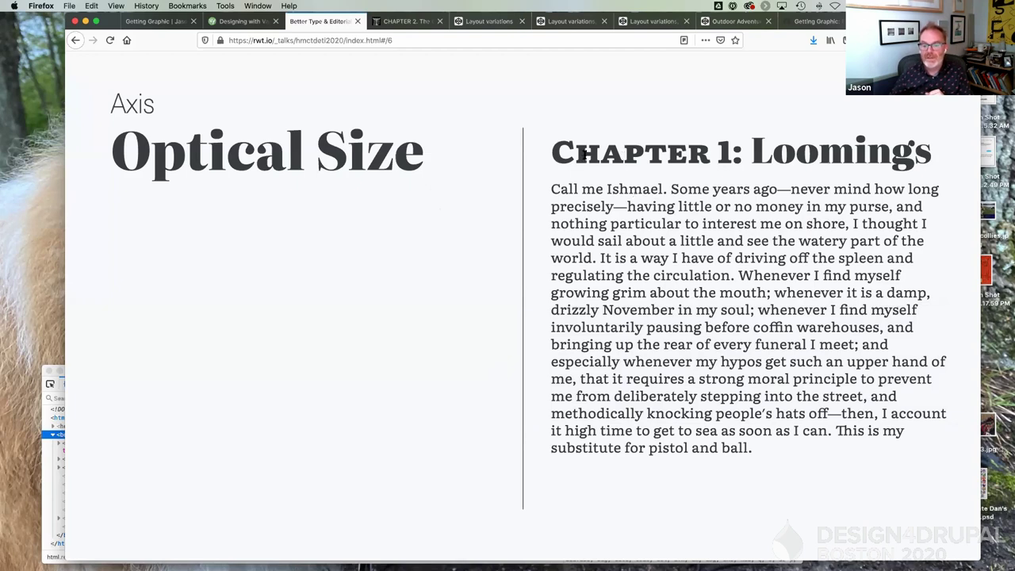
left_click_drag(553, 154, 728, 153)
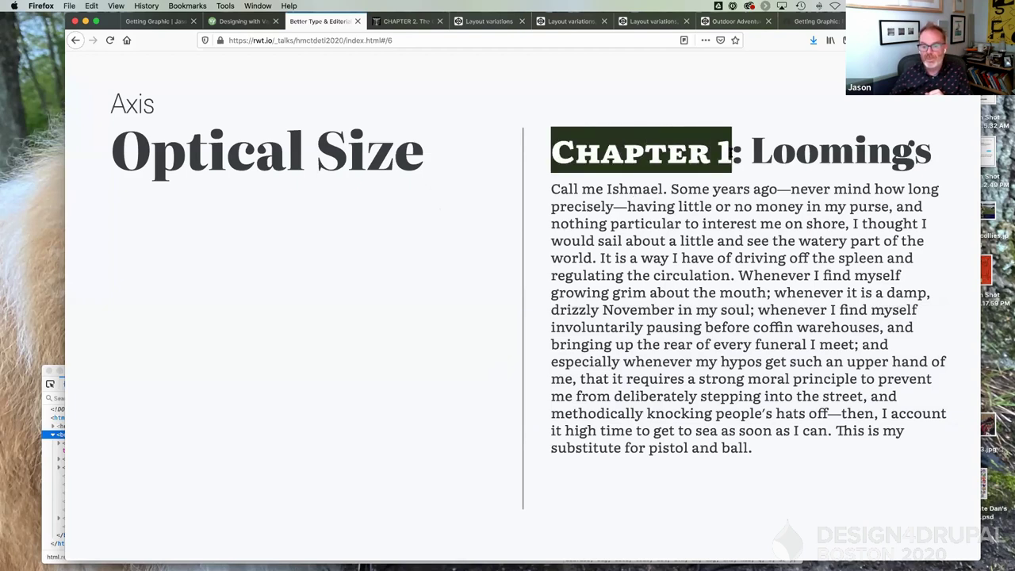
left_click(703, 169)
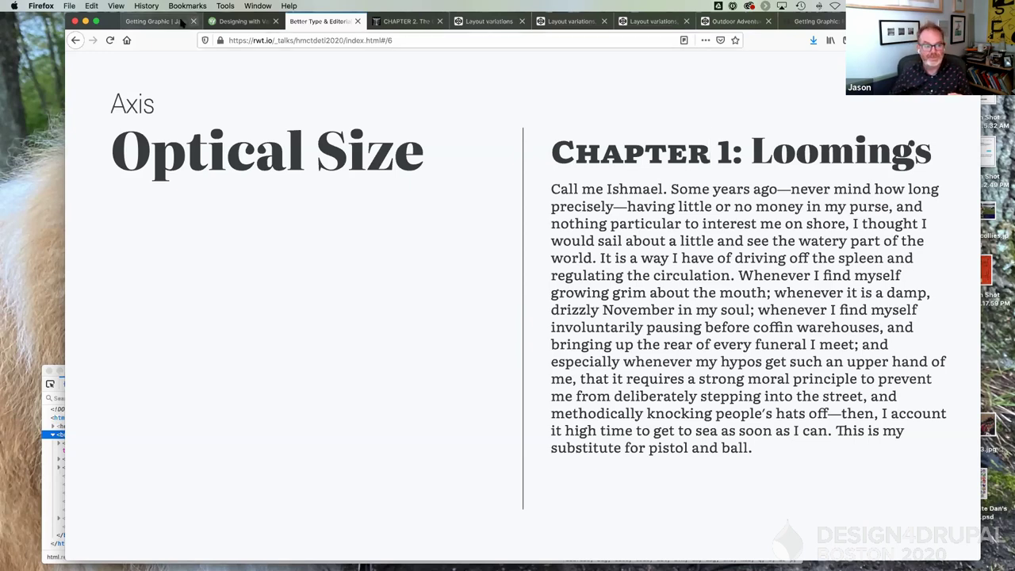
Return to the Variable Fonts Primer and open its Implementing Variable Fonts page.
key("ctrl+shift+Tab")
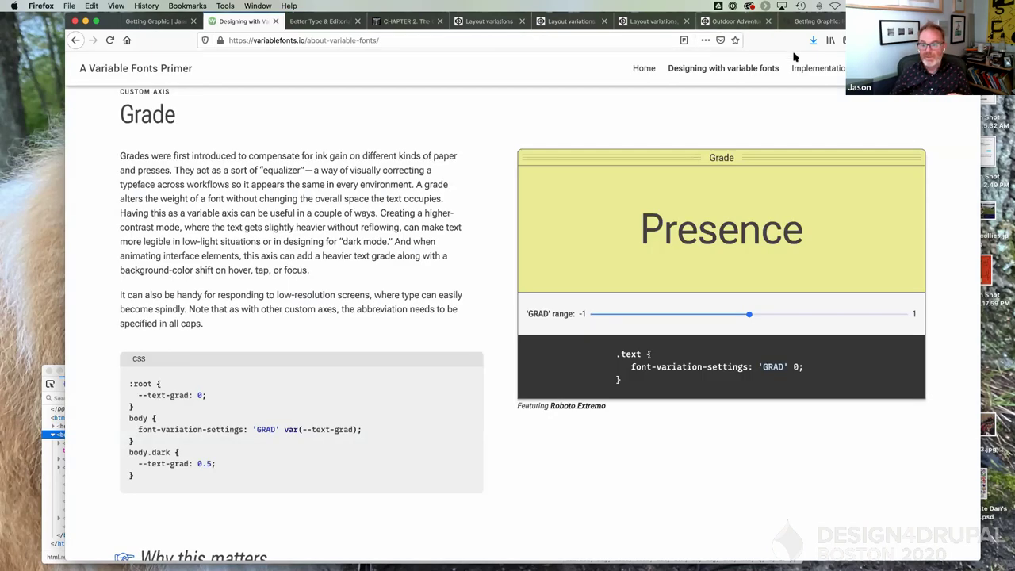
left_click(819, 69)
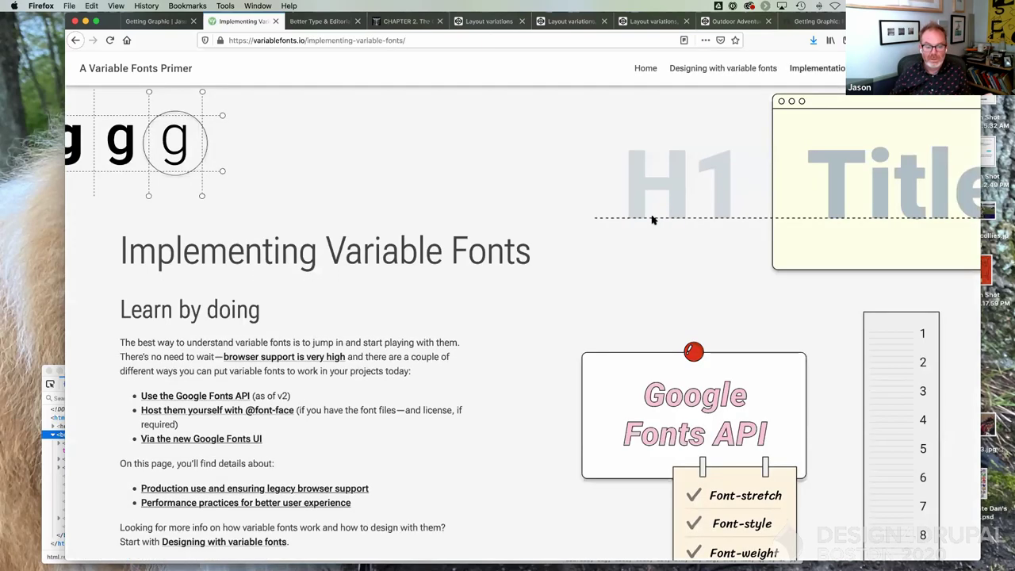
scroll(650, 217, "down", 5)
scroll(651, 220, "down", 10)
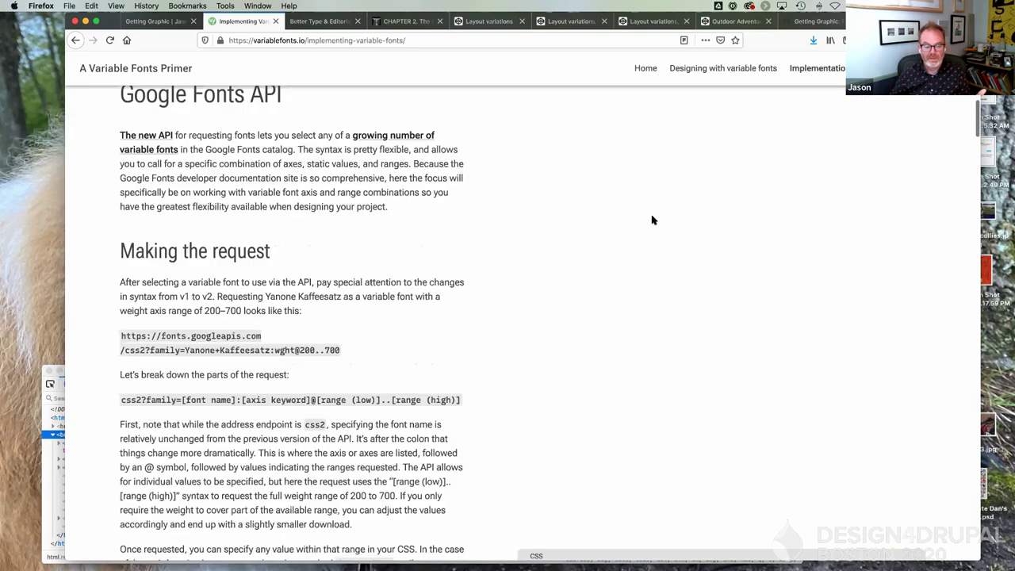
scroll(651, 221, "down", 5)
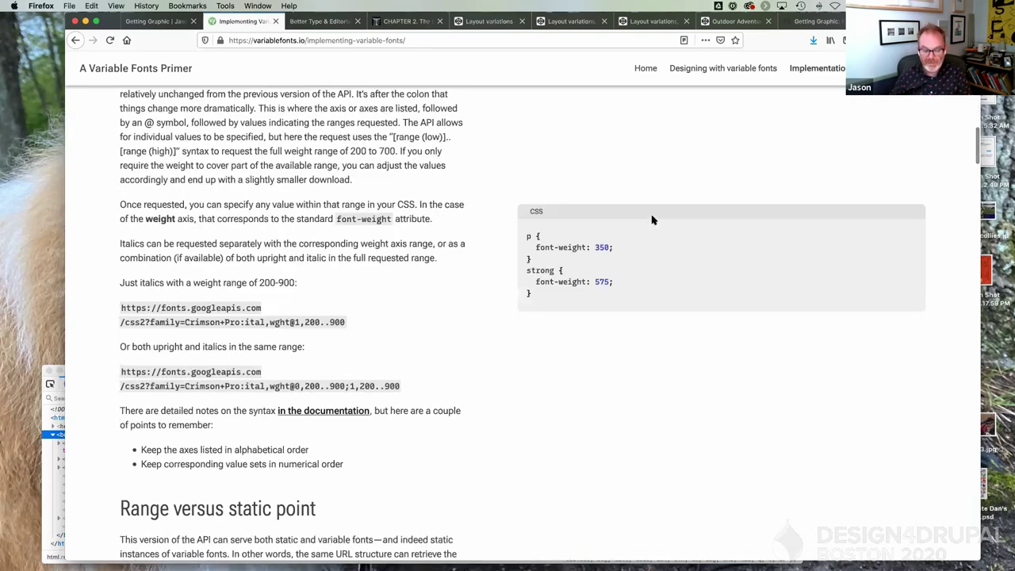
scroll(652, 220, "down", 5)
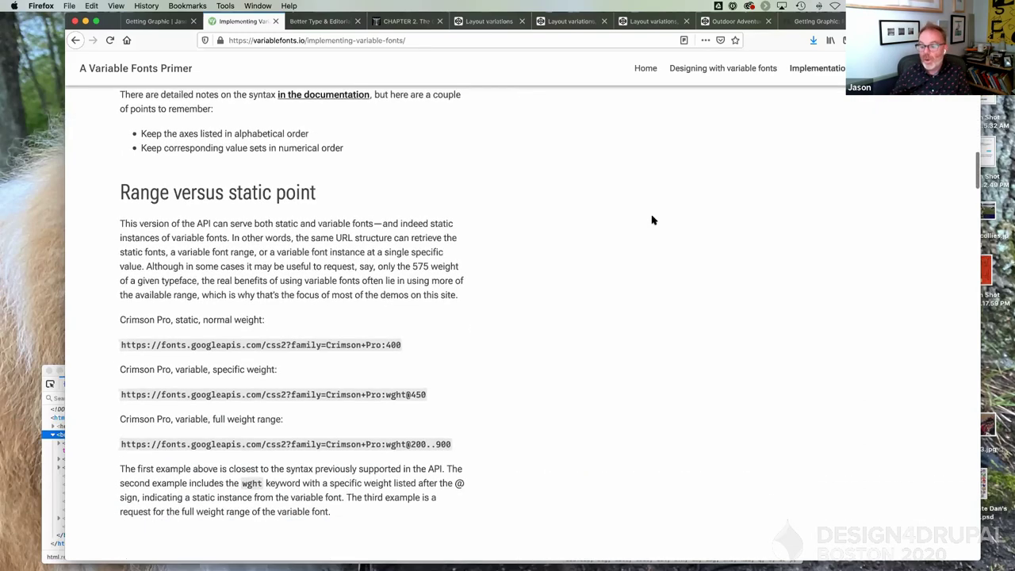
scroll(652, 220, "down", 5)
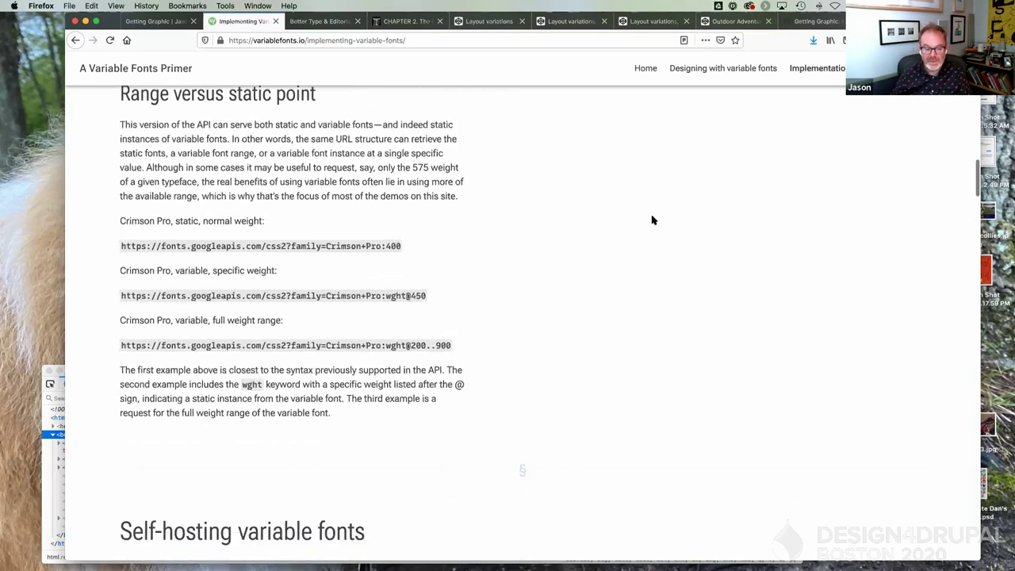
scroll(652, 221, "down", 5)
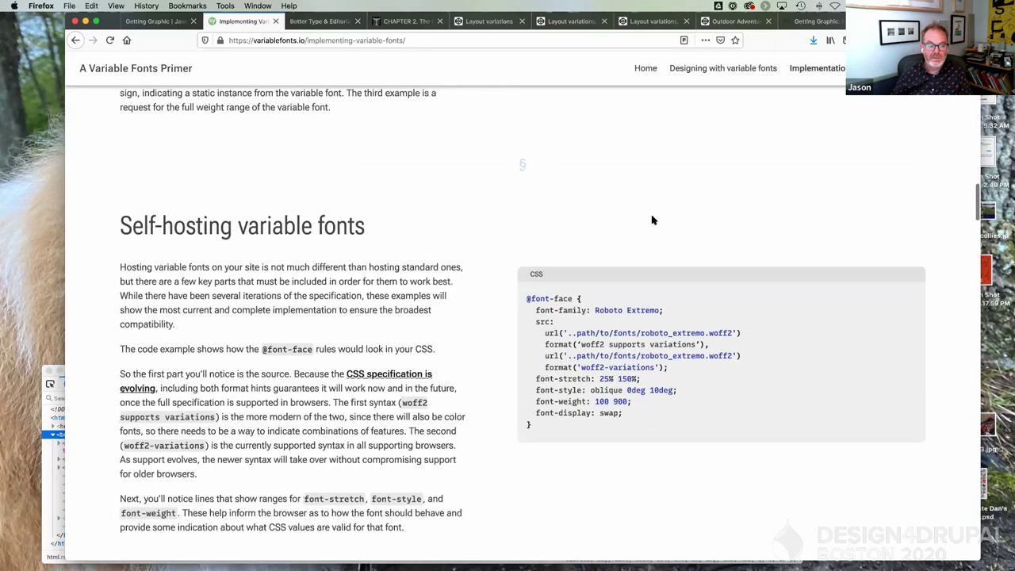
scroll(652, 221, "down", 5)
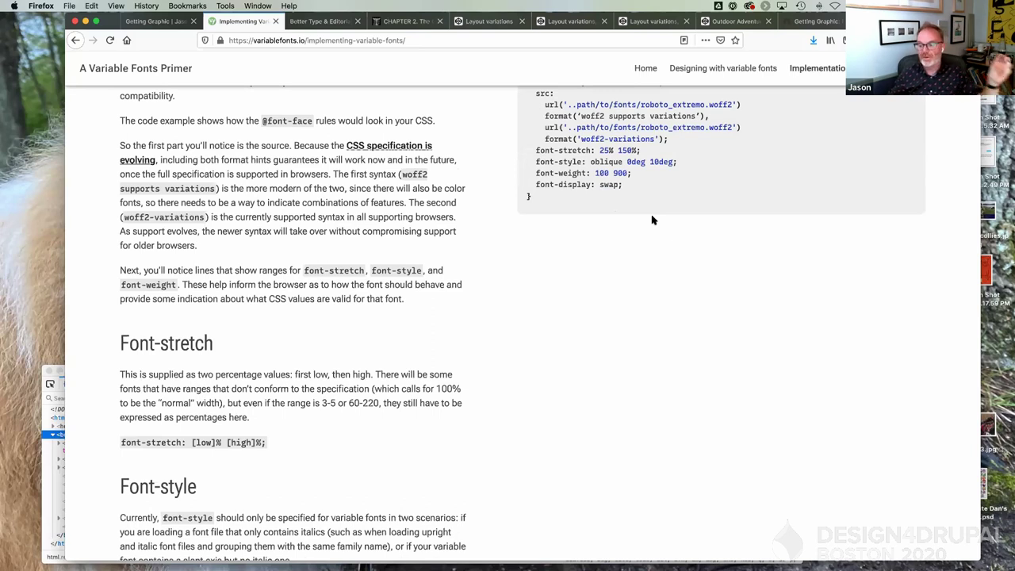
scroll(652, 220, "down", 2)
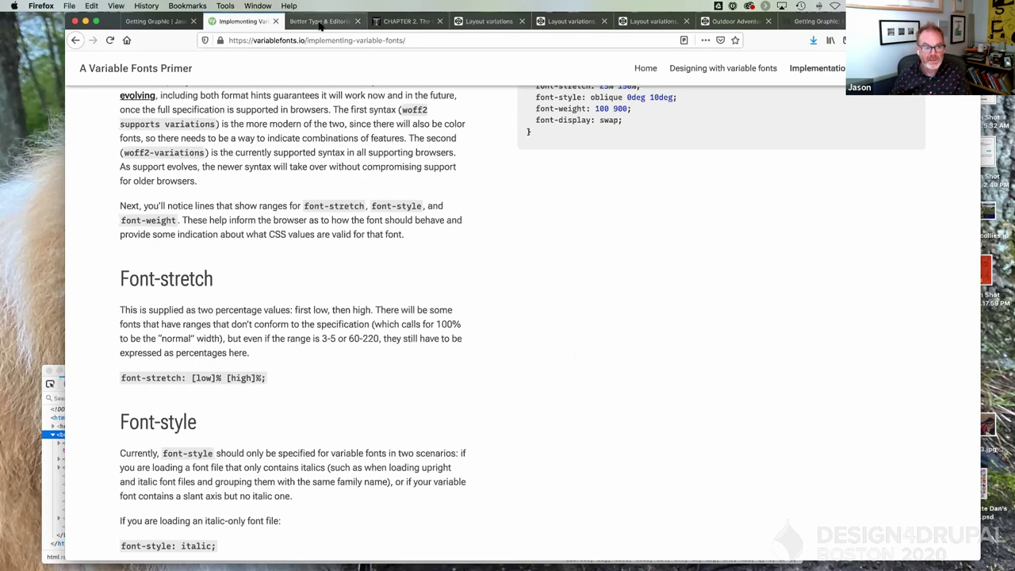
scroll(372, 189, "down", 2)
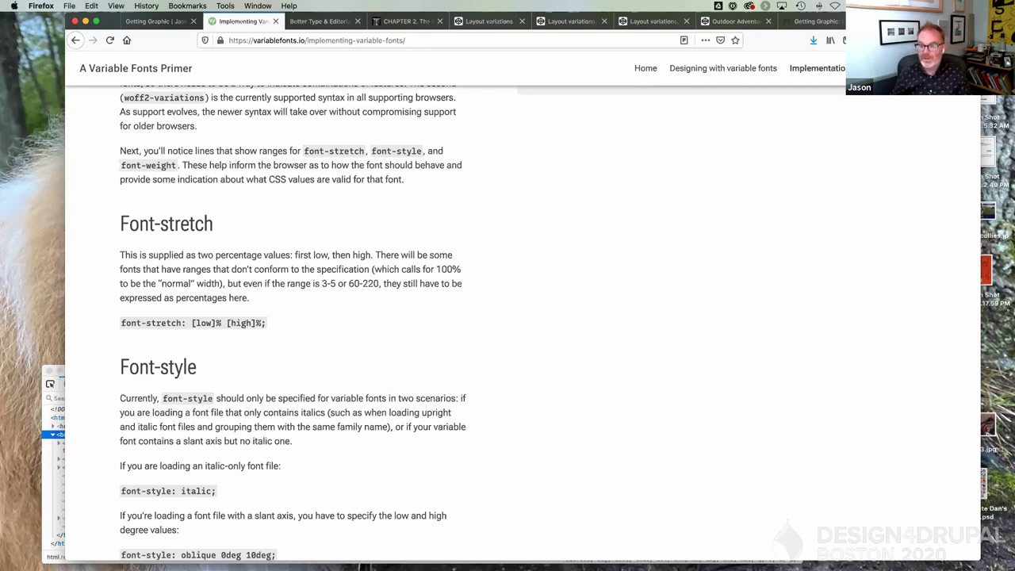
Open the Variable Fonts Resources page, move on to About this site, and review its UI design, Width, Grade and Accessibility sections.
left_click(830, 145)
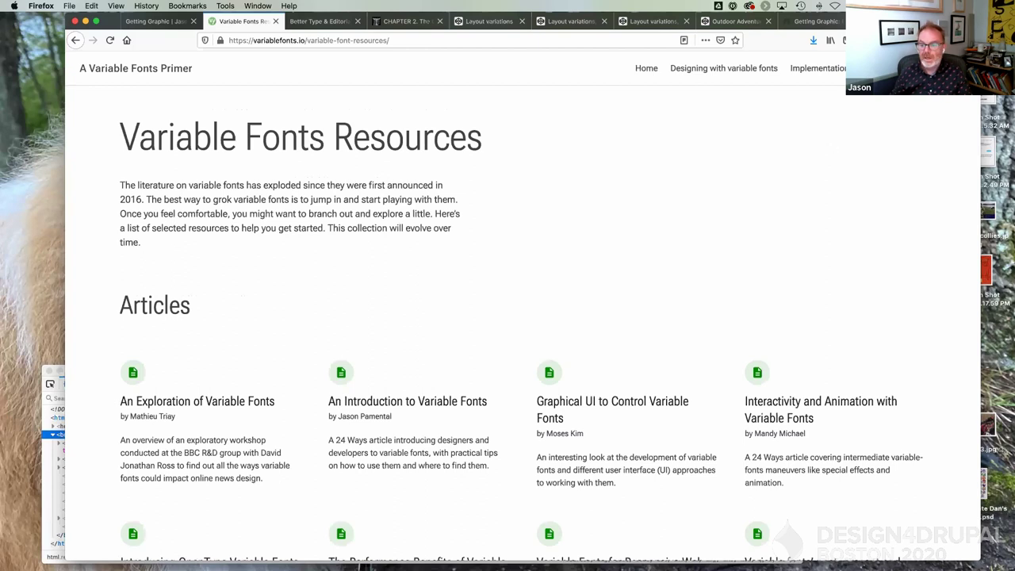
left_click(898, 137)
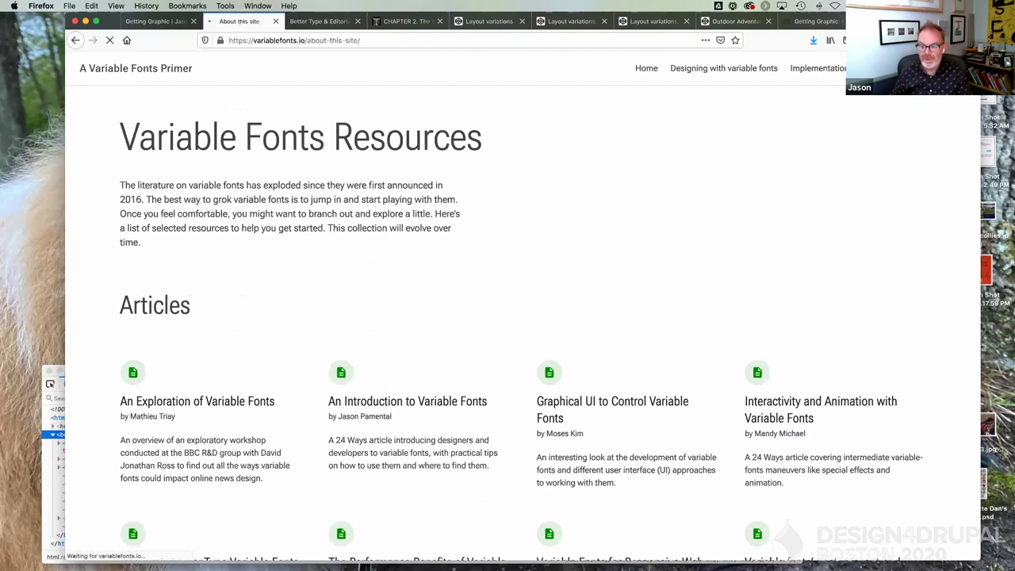
scroll(874, 176, "down", 5)
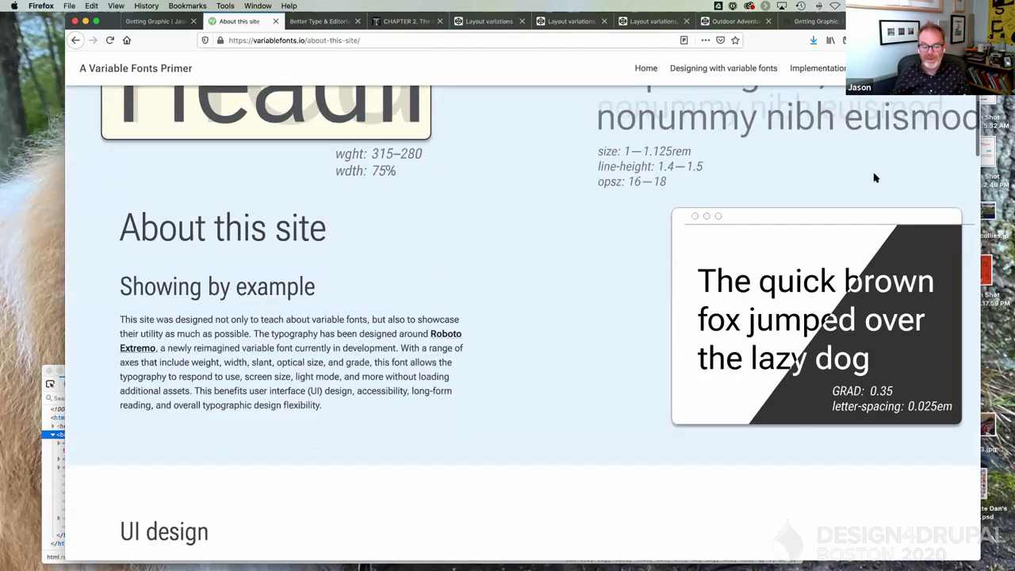
scroll(874, 177, "down", 3)
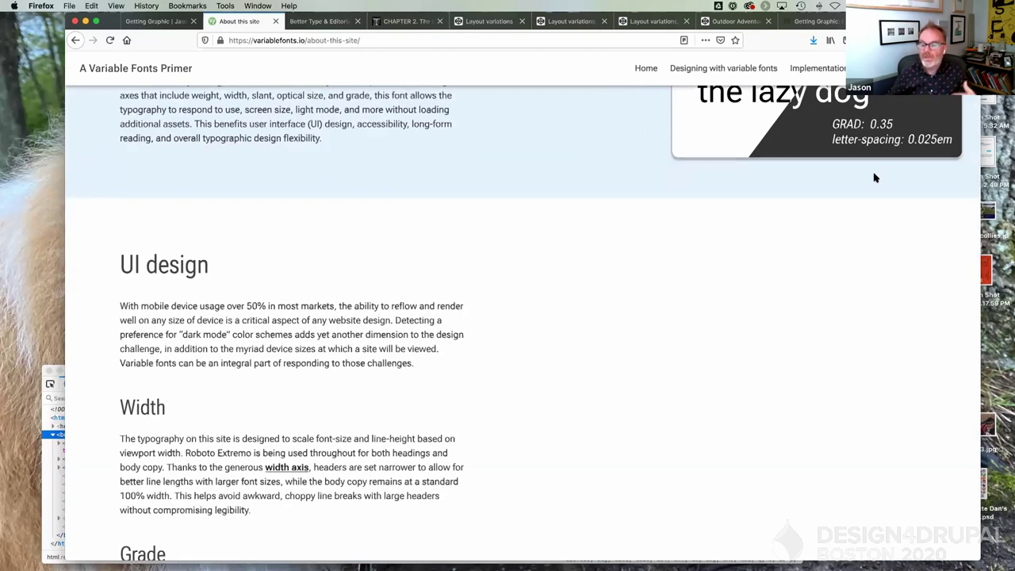
scroll(875, 178, "down", 1)
scroll(875, 178, "down", 4)
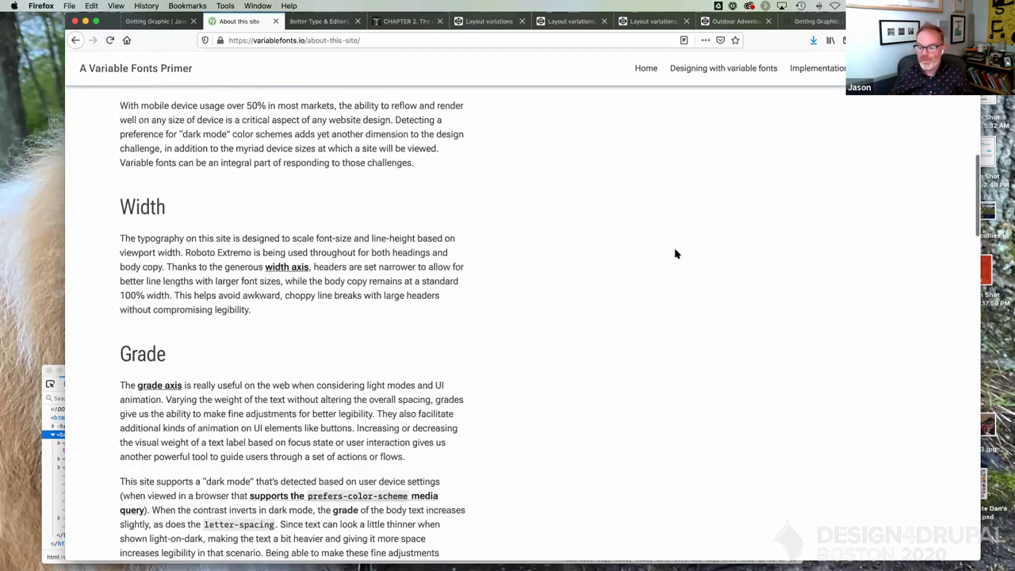
scroll(677, 254, "down", 2)
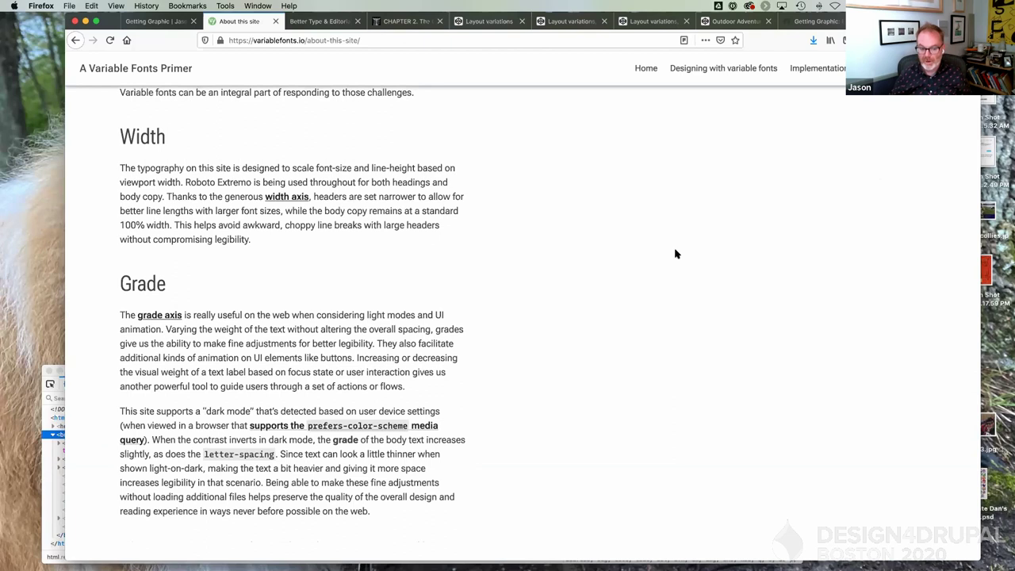
scroll(676, 254, "down", 2)
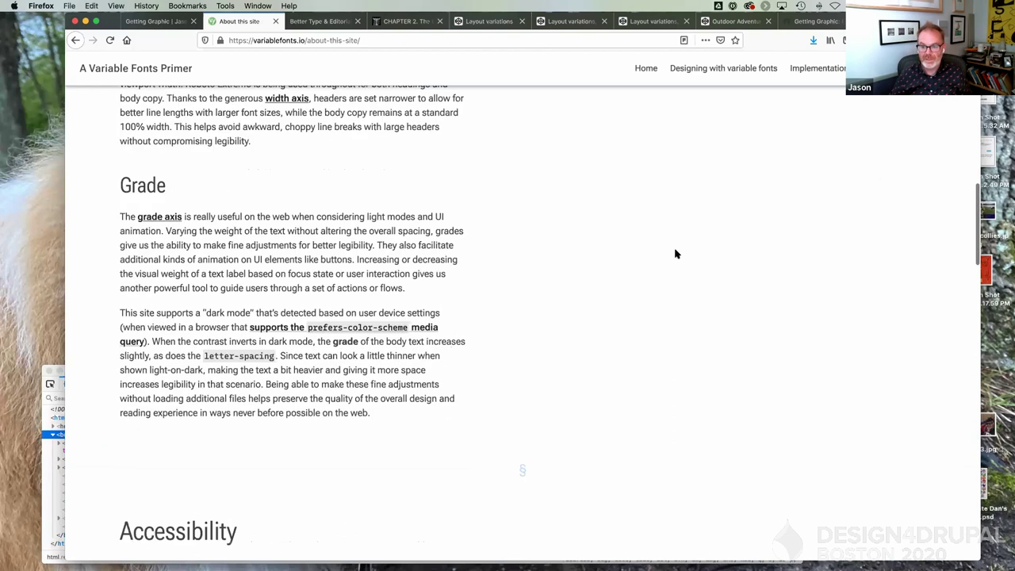
scroll(674, 253, "down", 6)
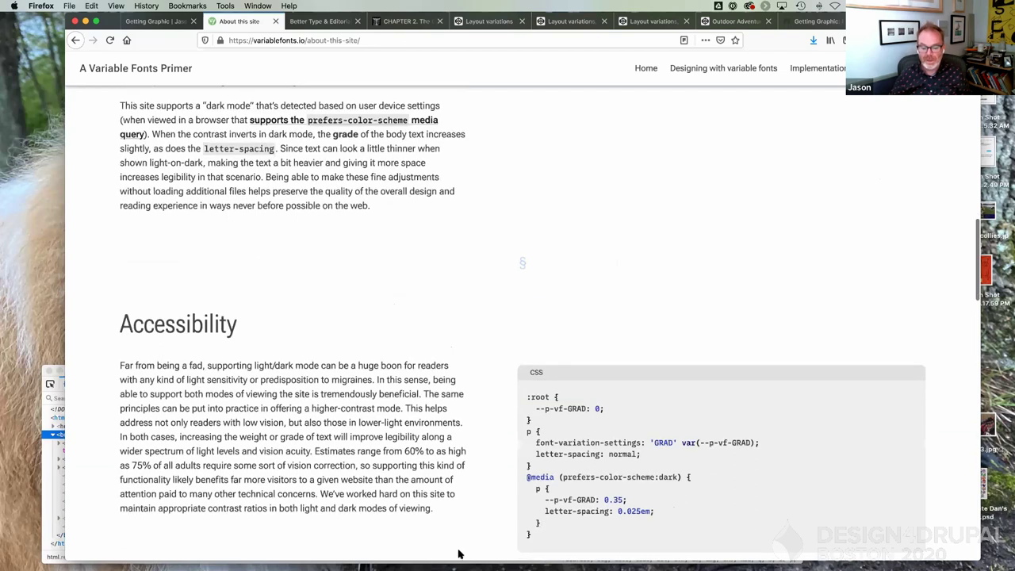
Preview the Accessibility section in system dark mode with "var" highlighted in its CSS example, and restore light mode.
mouse_move(457, 555)
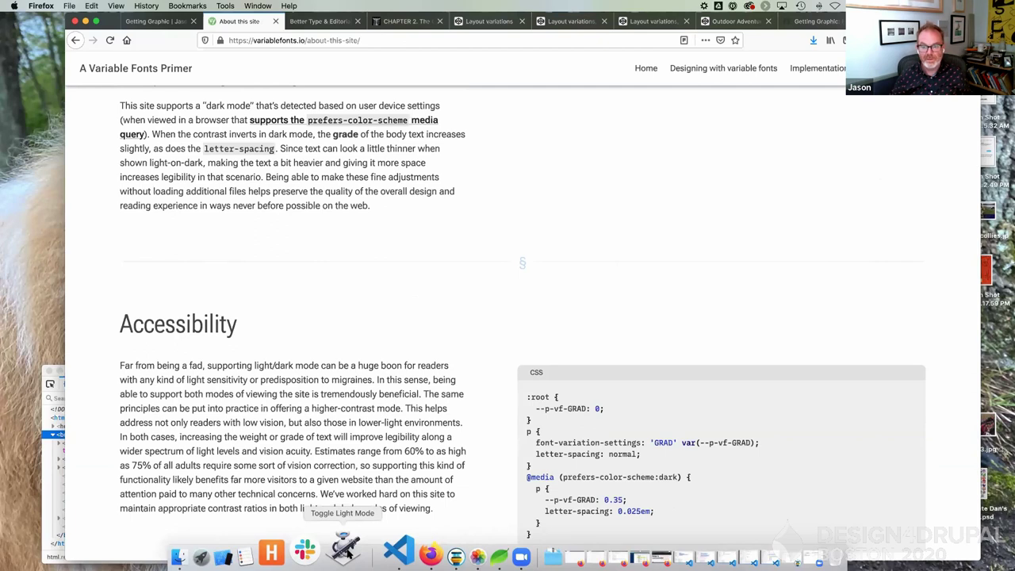
left_click(346, 553)
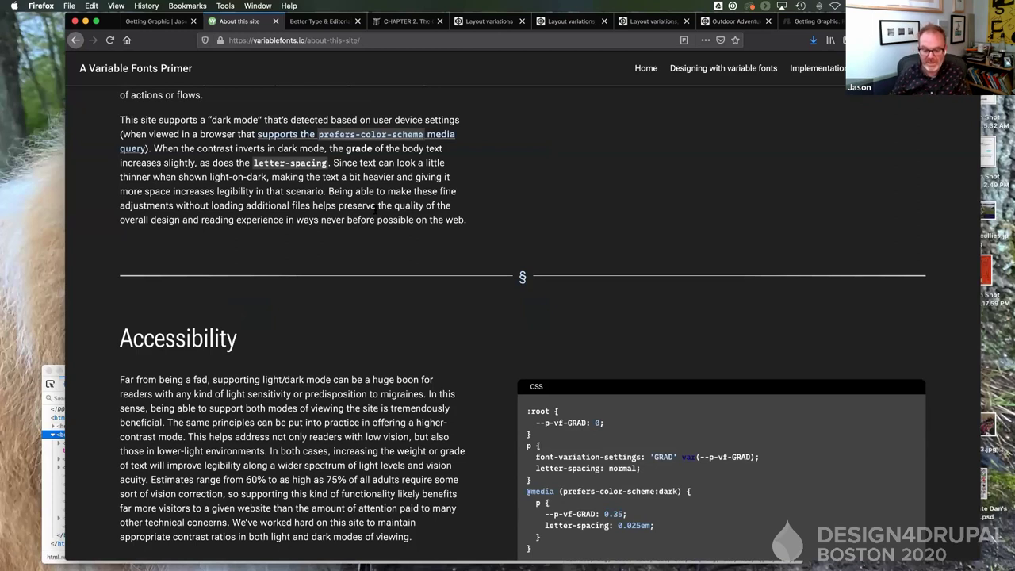
double_click(686, 458)
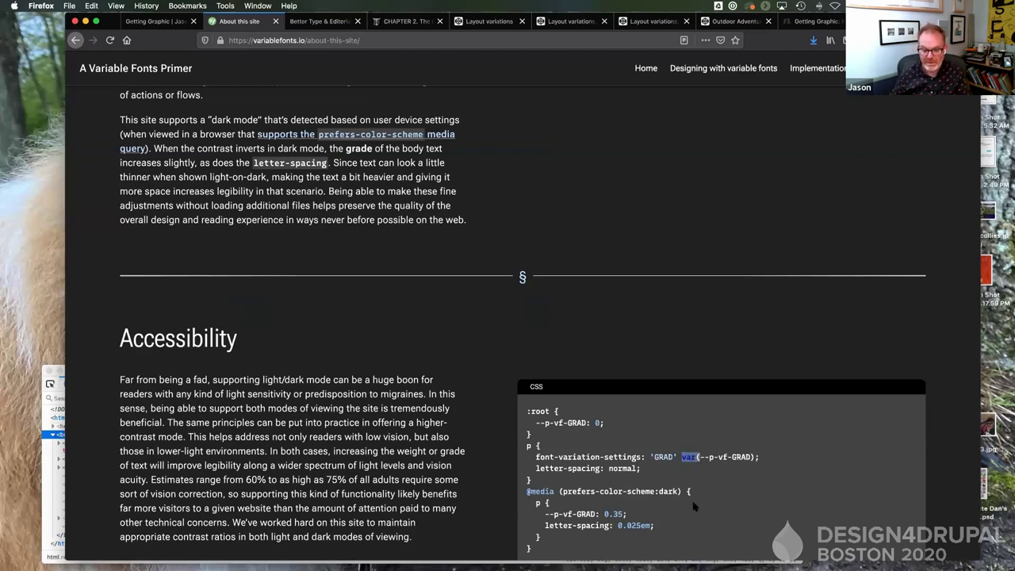
left_click(691, 492)
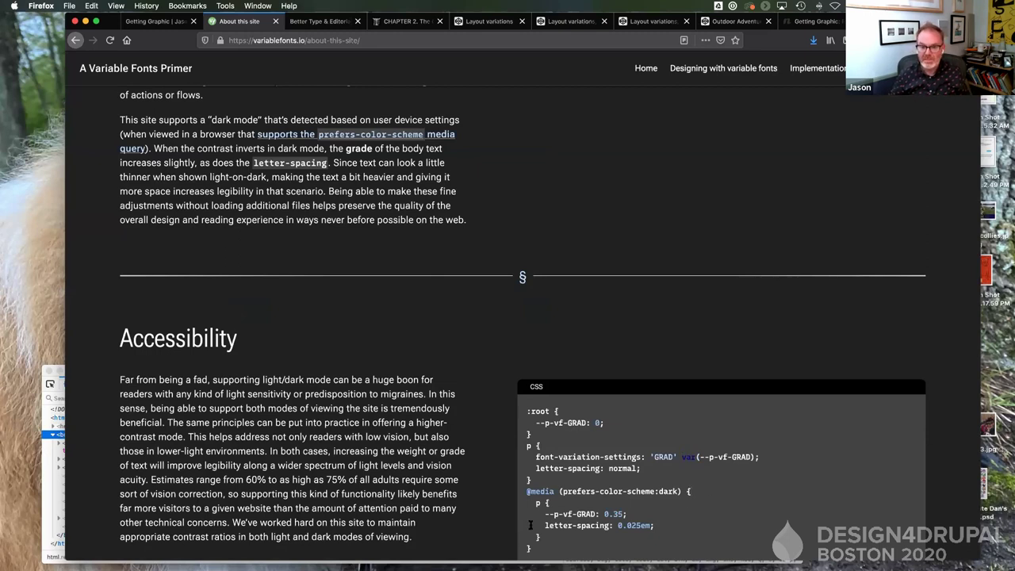
mouse_move(404, 565)
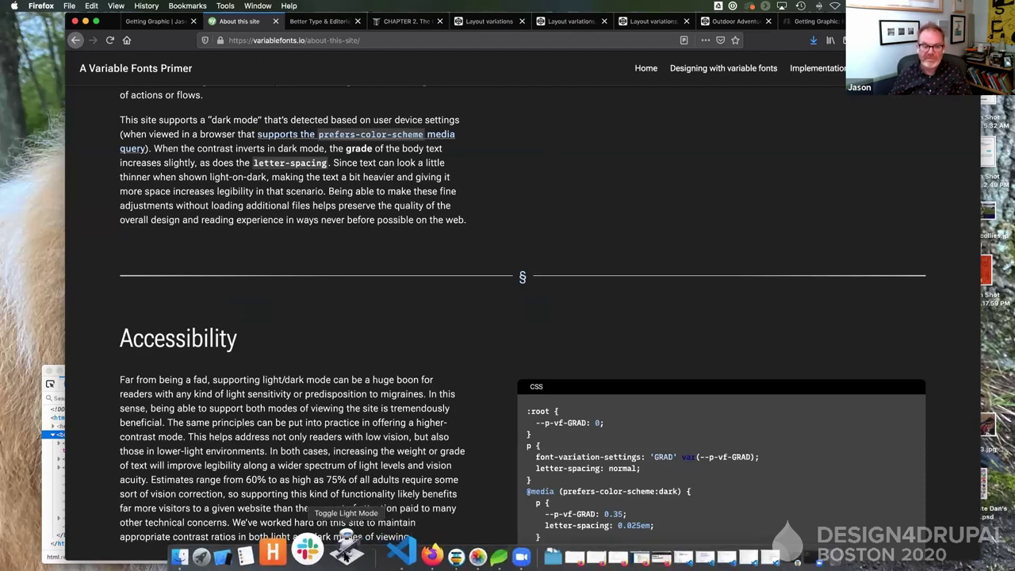
left_click(346, 552)
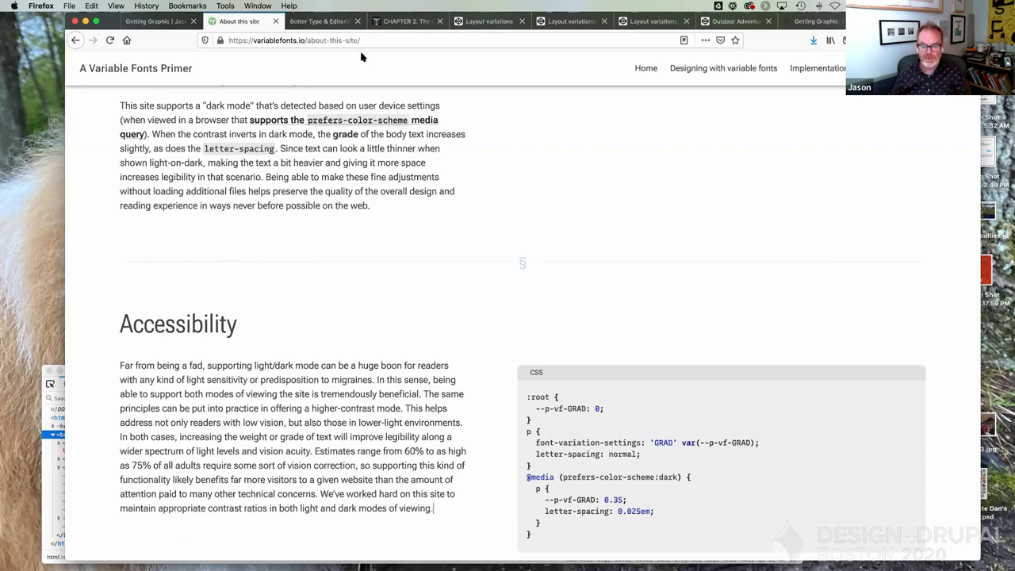
Switch to the Moby Dick "CHAPTER 2. The Carpet-Bag." page and browse its table of contents, closing the list without choosing a chapter.
left_click(398, 22)
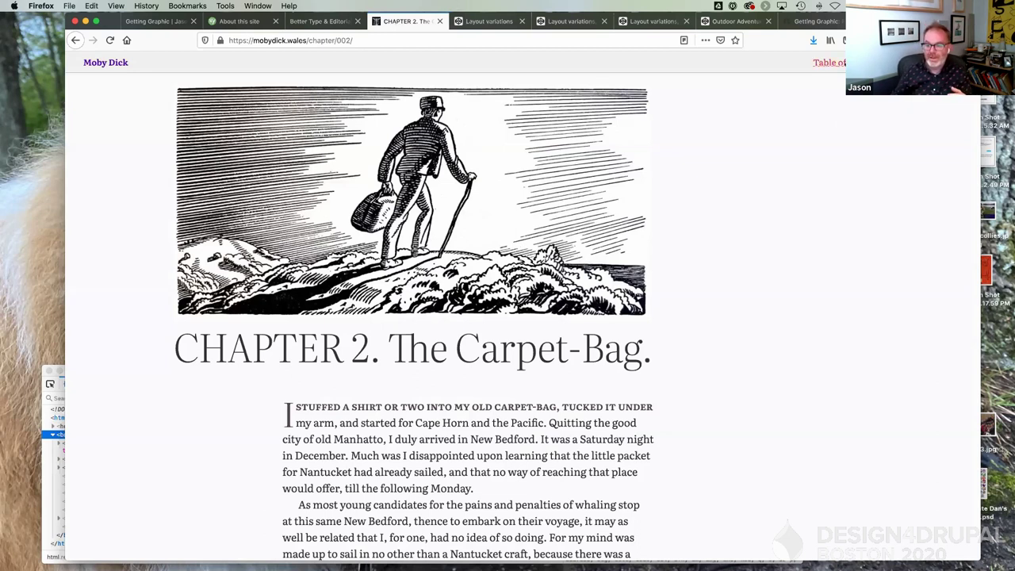
mouse_move(841, 86)
scroll(832, 140, "down", 10)
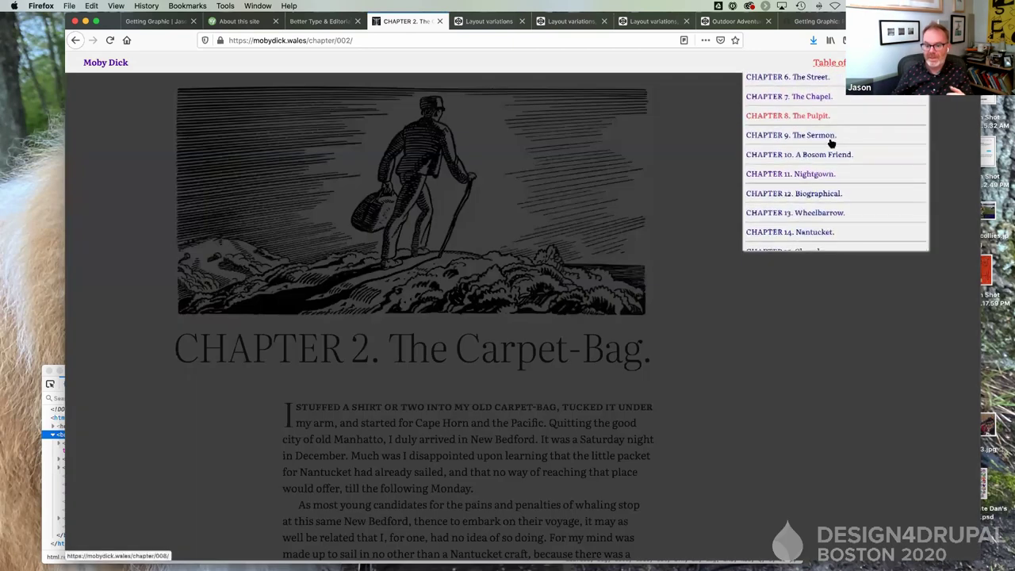
scroll(832, 142, "up", 8)
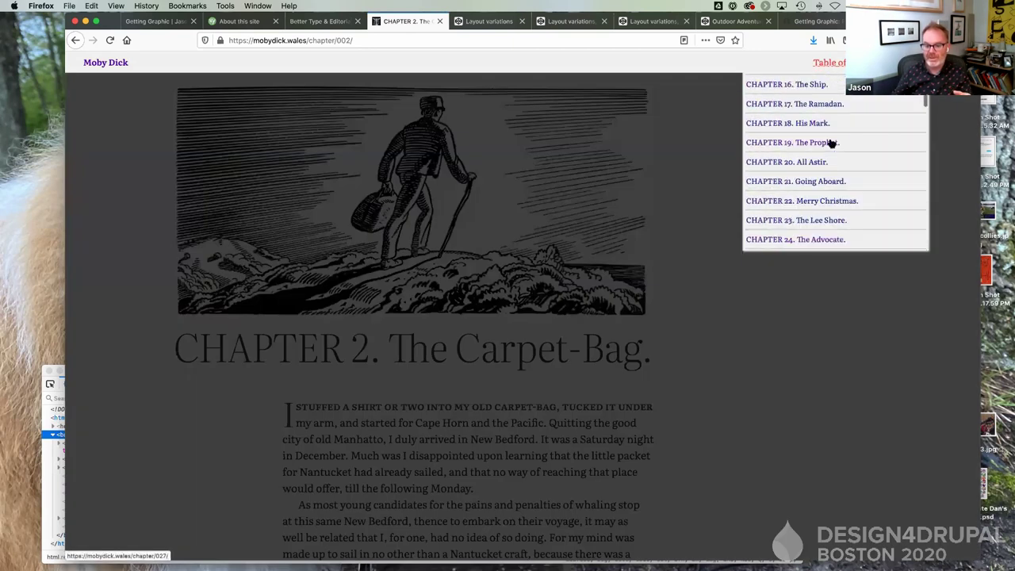
left_click(831, 317)
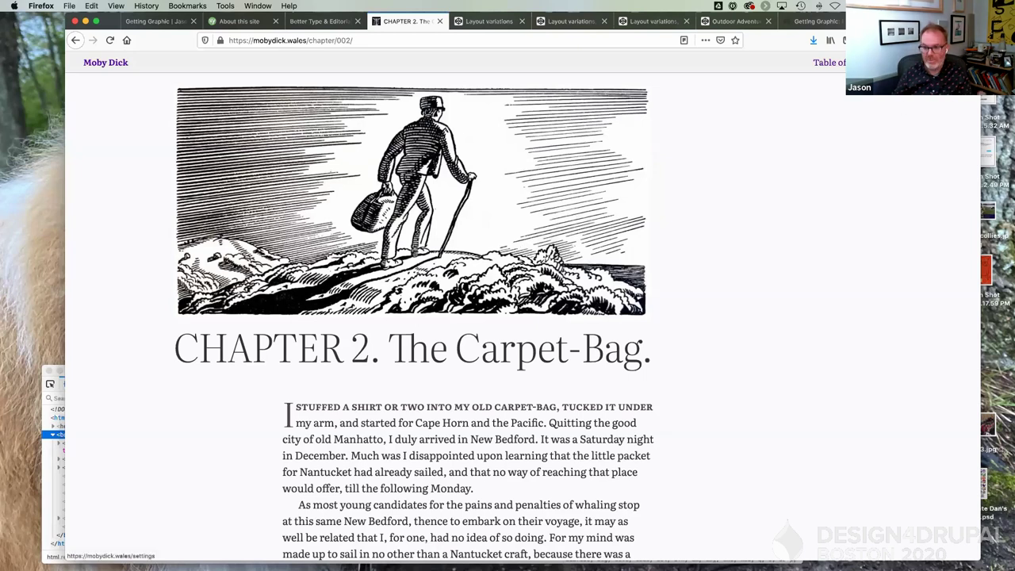
In the Moby Dick reading settings, increase the line spacing and word spacing to about a quarter of their ranges.
left_click(856, 63)
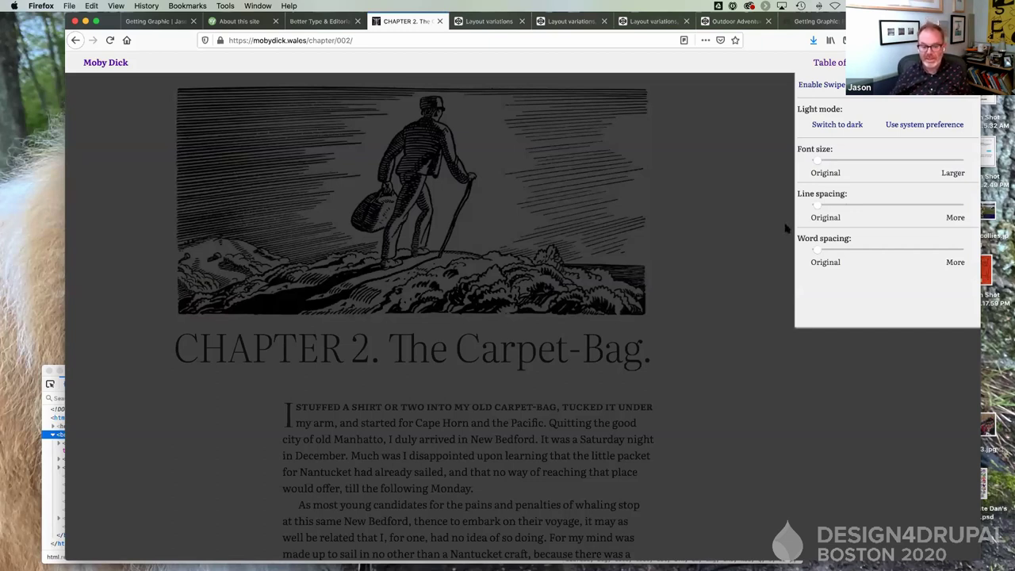
mouse_move(818, 160)
left_mouse_down()
mouse_move(861, 161)
mouse_move(812, 163)
left_mouse_up()
left_click_drag(819, 204, 852, 205)
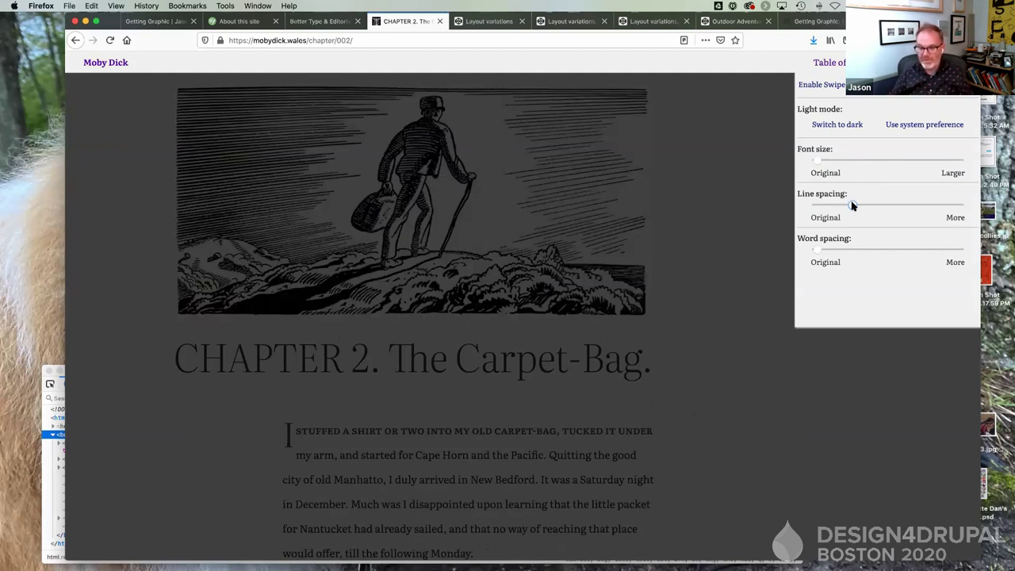
left_click_drag(820, 249, 847, 252)
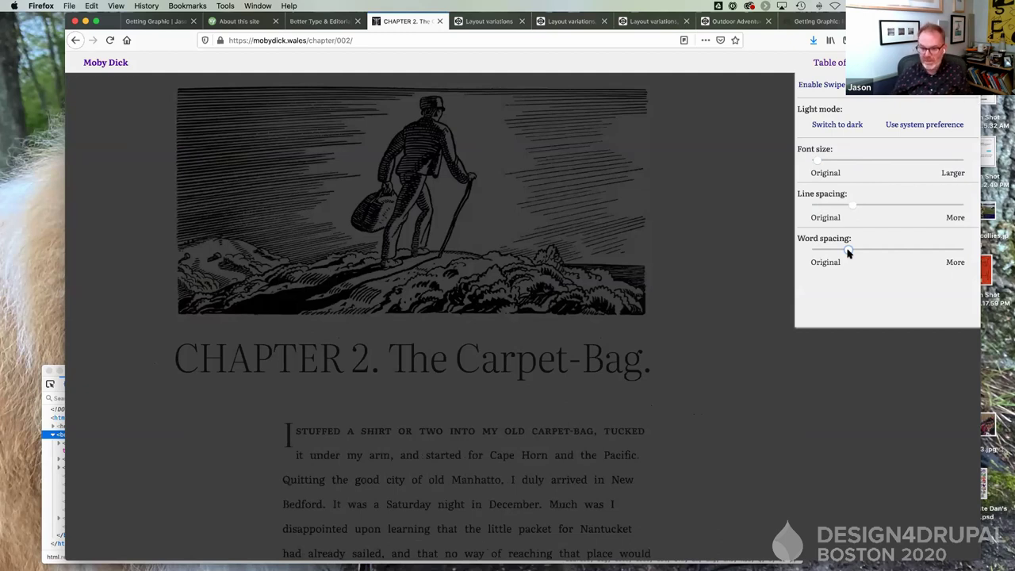
Reset the word spacing and line spacing to Original and close the reading settings.
left_click_drag(847, 251, 817, 251)
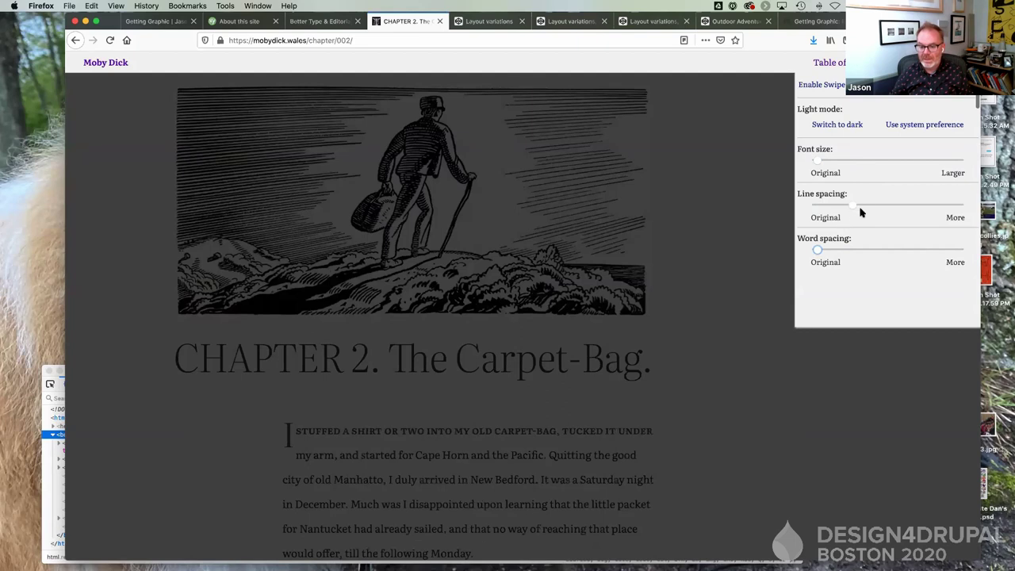
left_click_drag(855, 207, 812, 209)
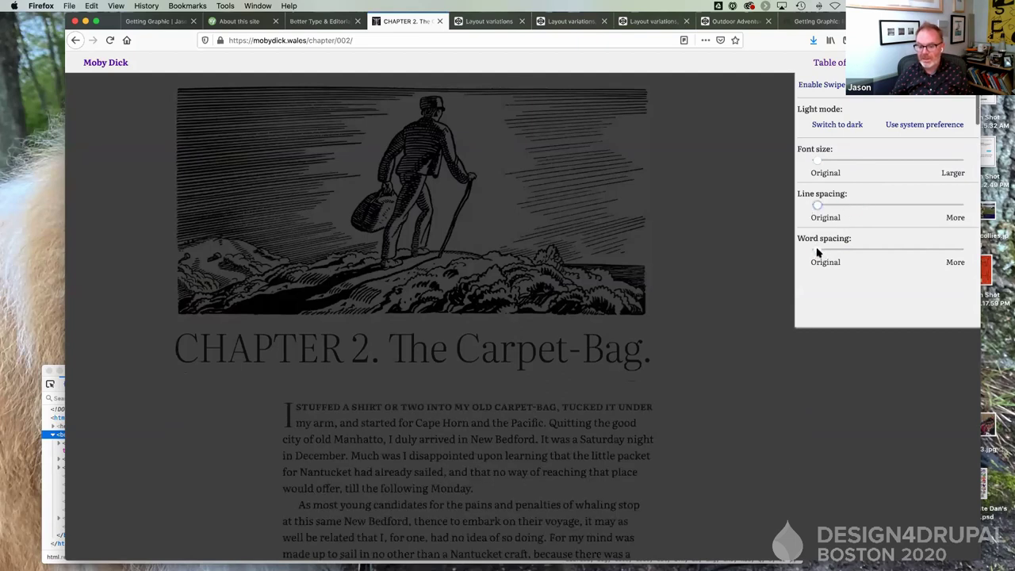
left_click(831, 437)
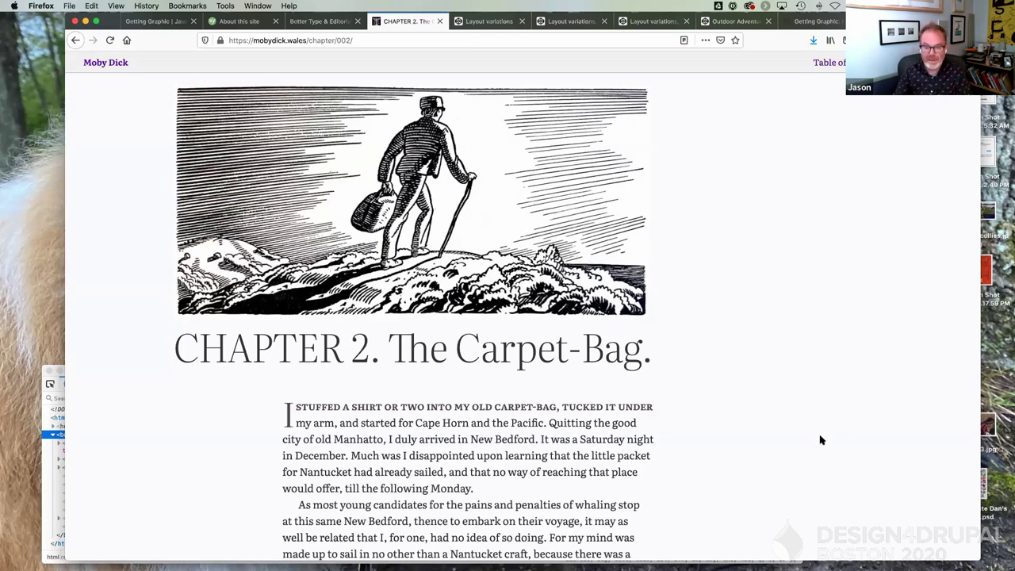
Narrow the browser window to phone width to show the chapter's responsive layout, and widen it back to nearly full width.
left_click_drag(978, 358, 167, 331)
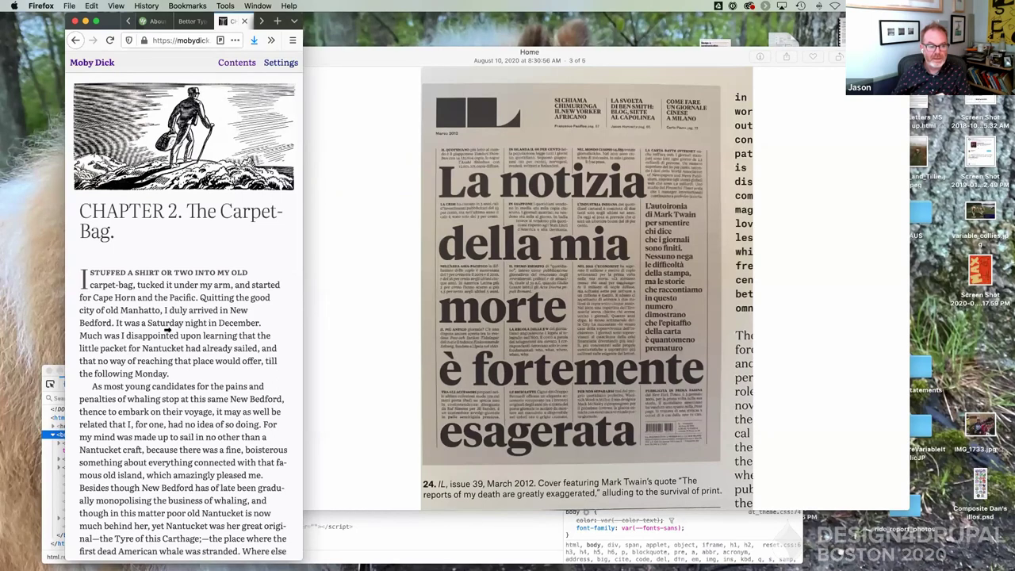
left_click_drag(167, 330, 973, 363)
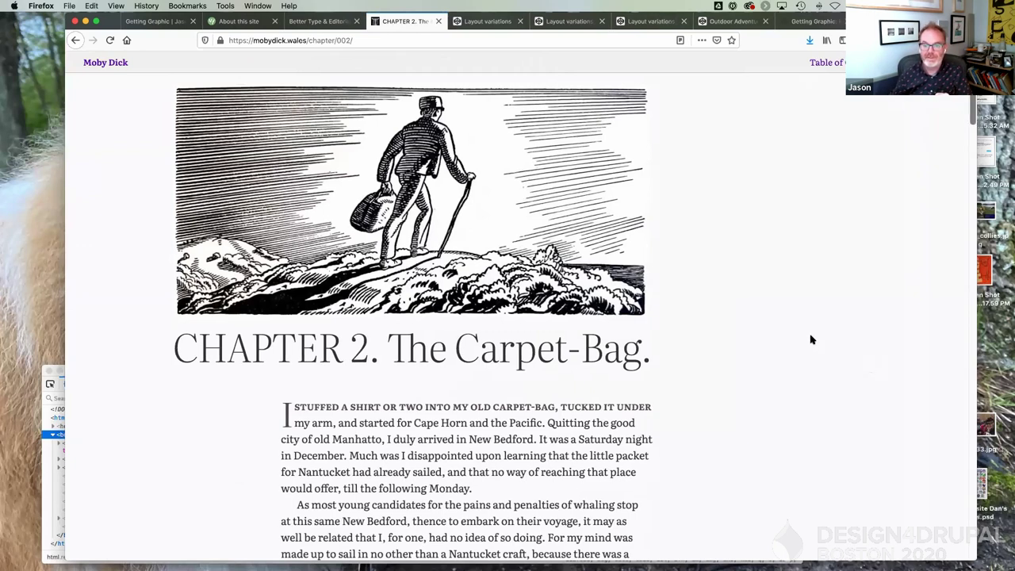
Switch to the CodePen "Layout variations" demo showing the "Design is communication" article in its Standard Layout.
left_click(487, 22)
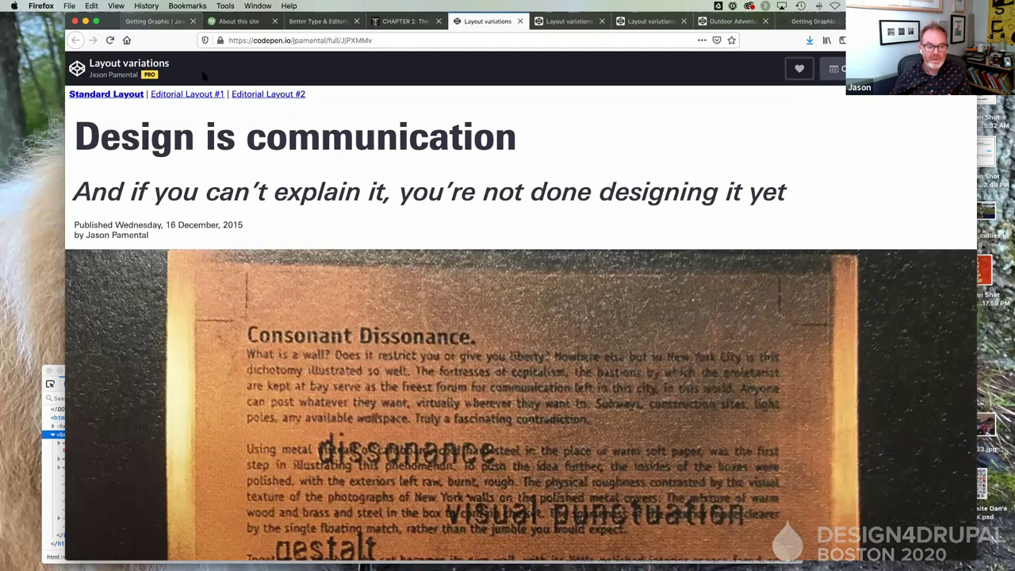
Show the "Design is communication" article in Editorial Layout #1 and Editorial Layout #2, reviewing the second layout down to its opening paragraphs.
left_click(199, 95)
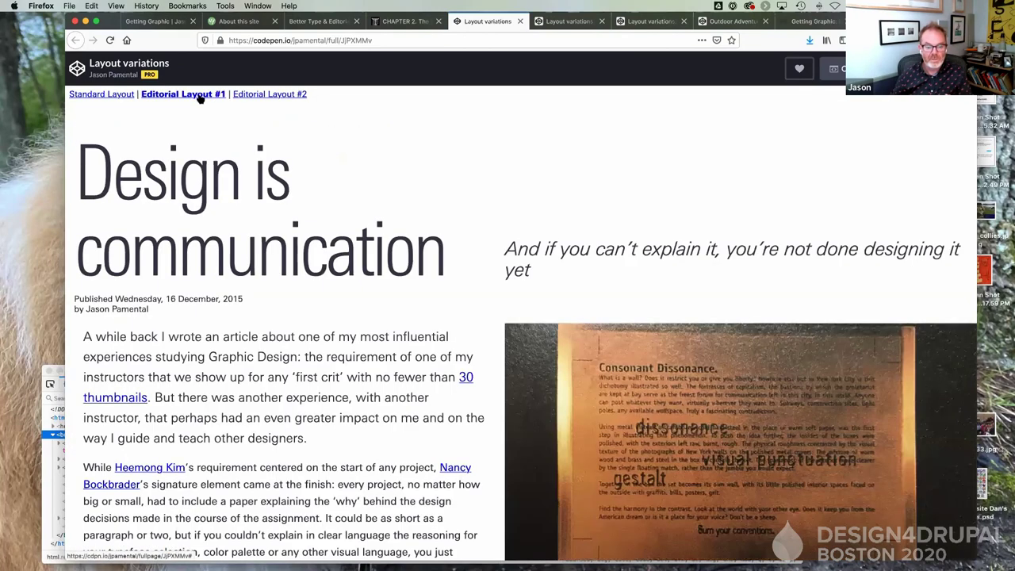
left_click(250, 96)
scroll(452, 294, "down", 10)
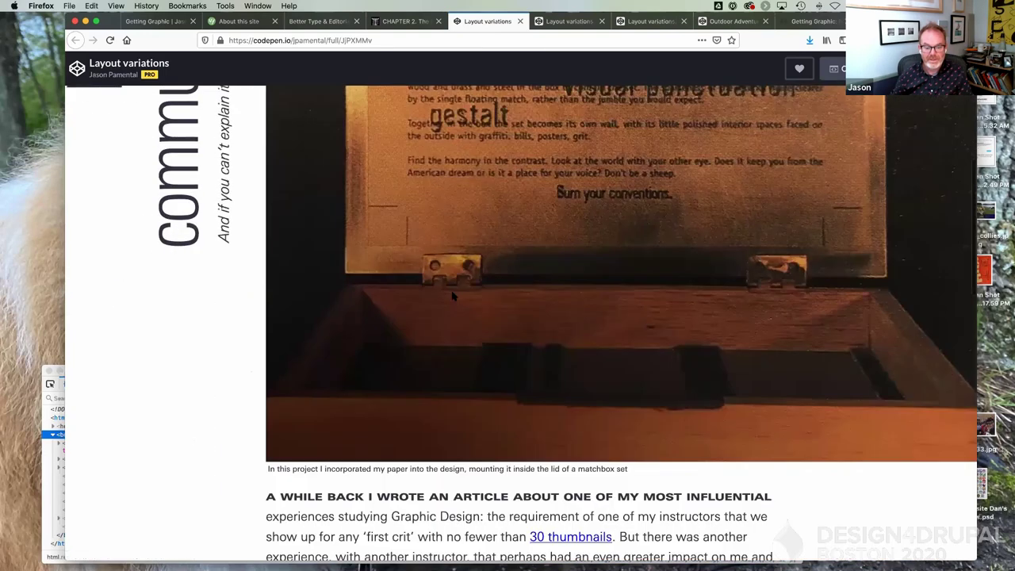
scroll(452, 295, "down", 2)
scroll(452, 295, "up", 8)
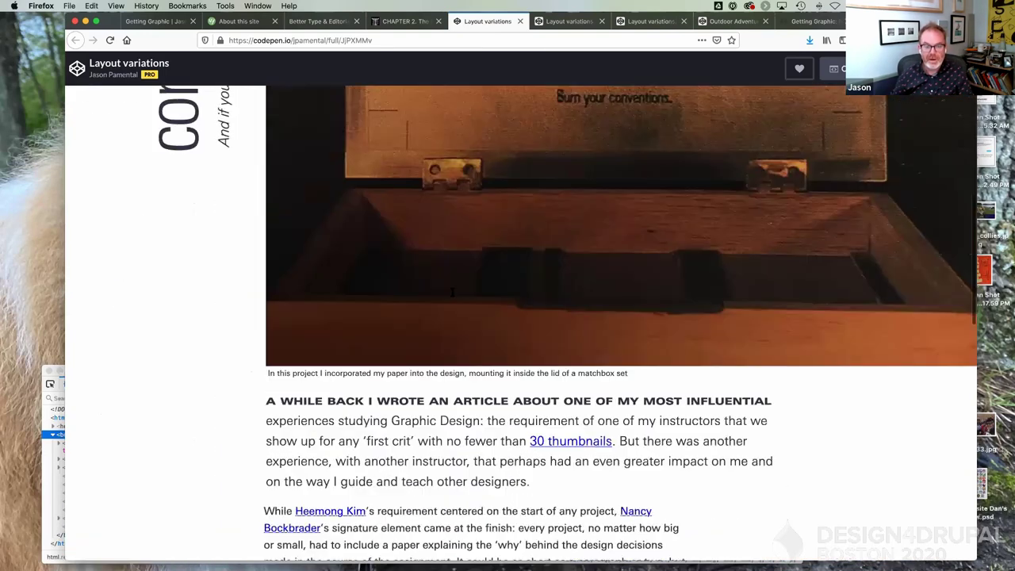
scroll(452, 296, "up", 4)
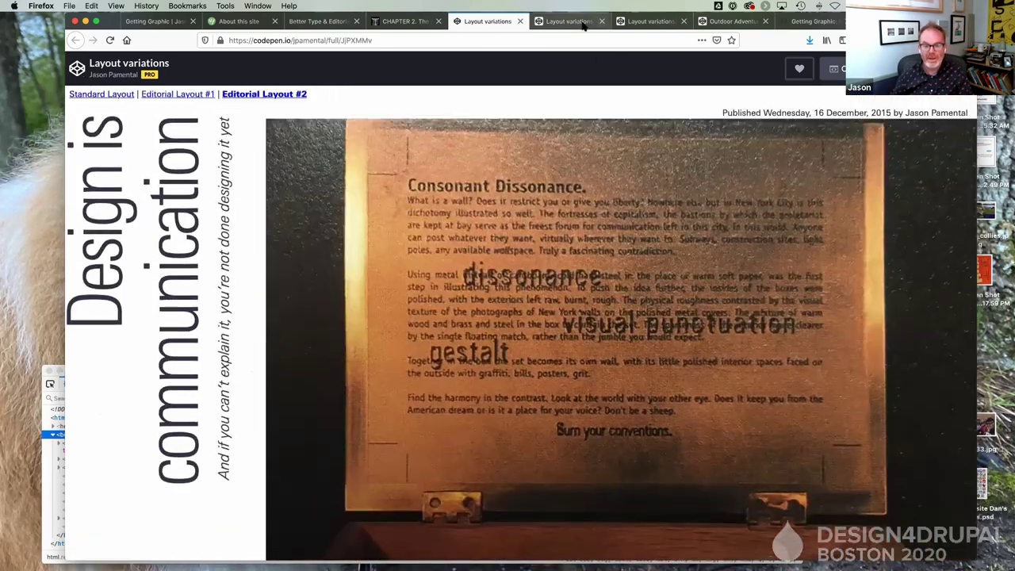
Switch to the "Layout variations, part deux" demo, then widen and narrow the browser window to show the headline and columns reflowing.
key("ctrl+Tab")
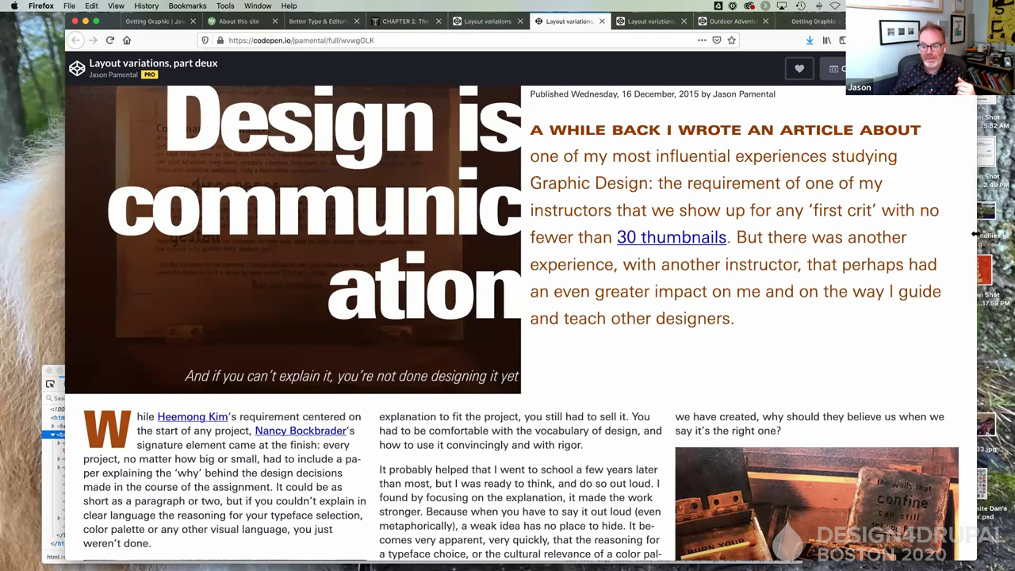
left_click_drag(590, 227, 777, 236)
left_click_drag(911, 246, 998, 256)
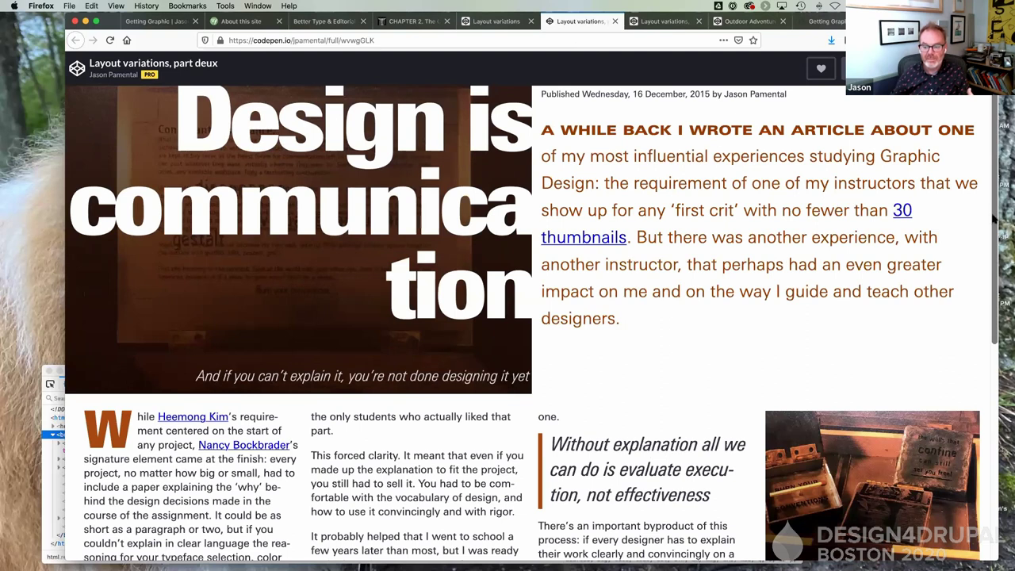
left_click_drag(997, 217, 934, 226)
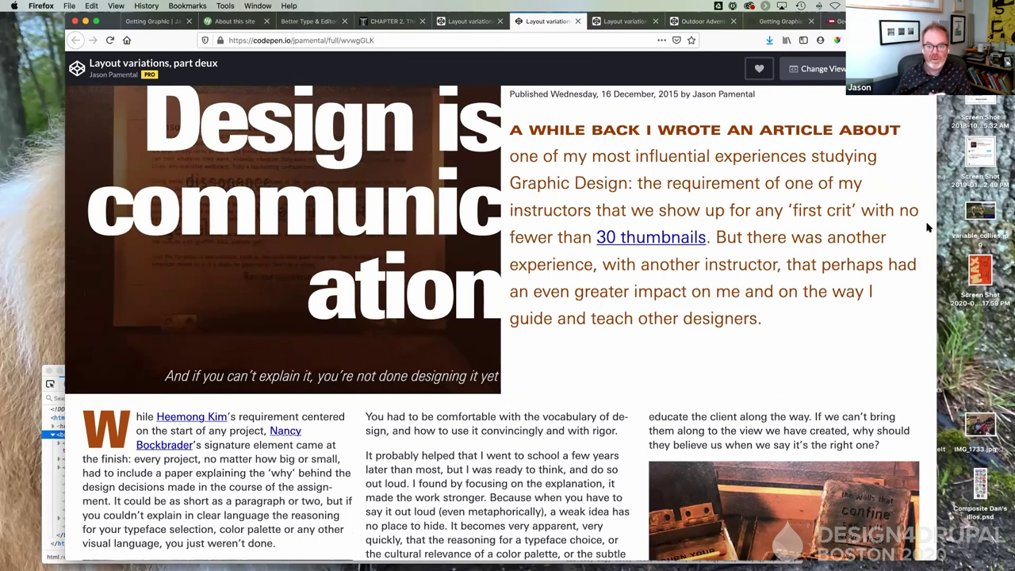
Switch to the "Layout variations, part the third" demo and review the article from its wrapped headline to the closing notes.
left_click(624, 22)
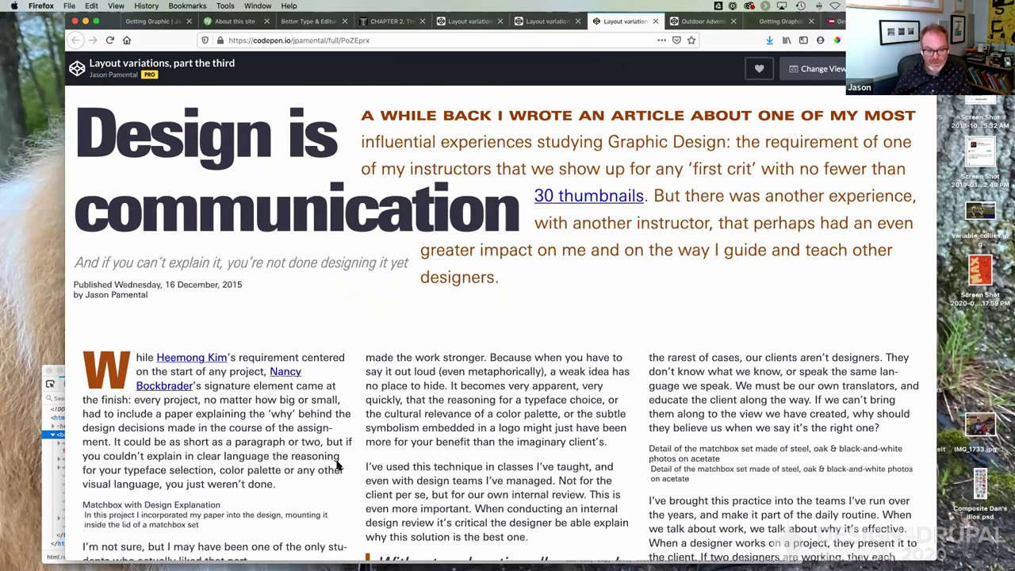
scroll(336, 460, "down", 2)
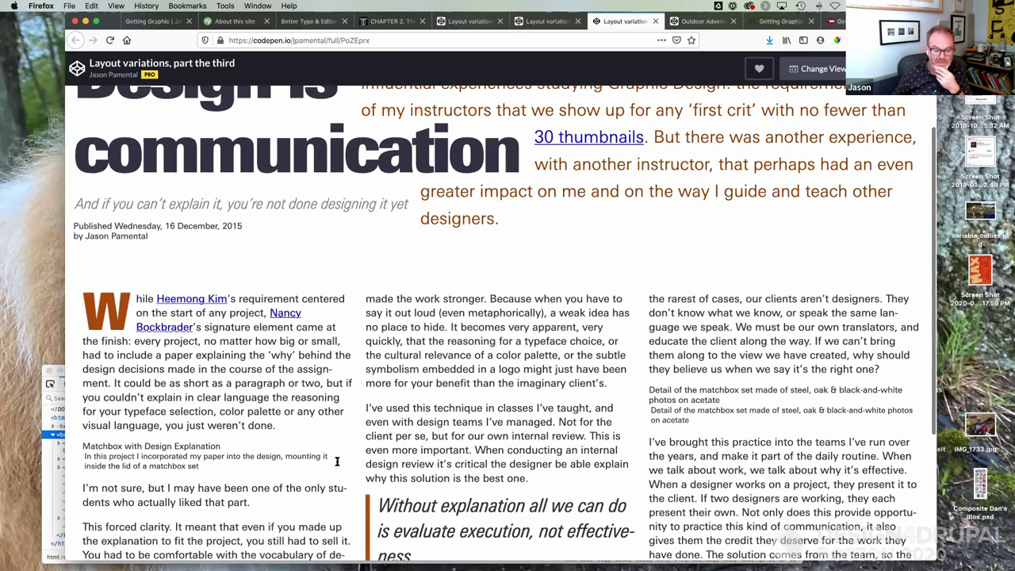
scroll(336, 465, "down", 4)
scroll(336, 464, "down", 2)
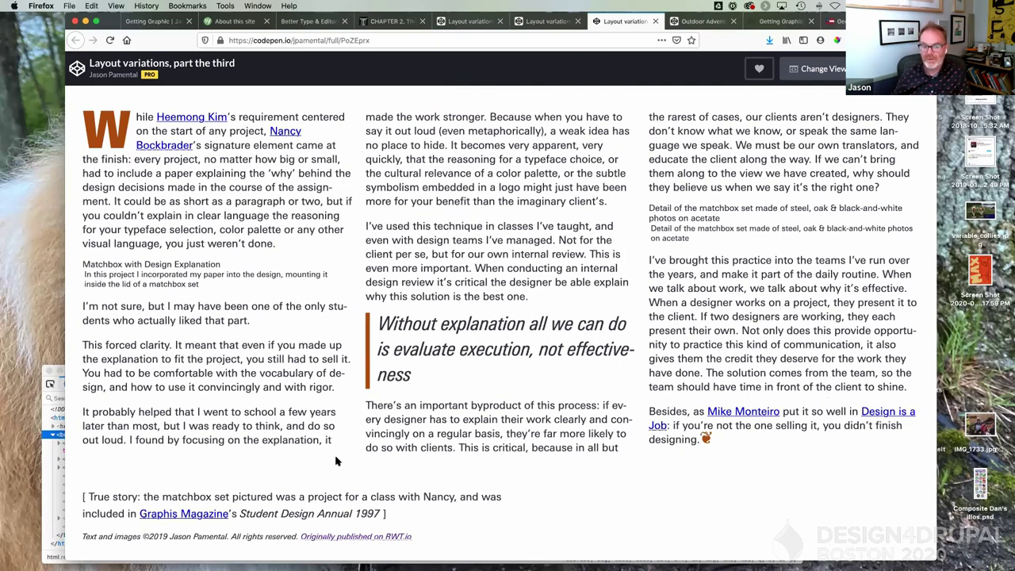
scroll(336, 462, "up", 1)
scroll(335, 457, "up", 5)
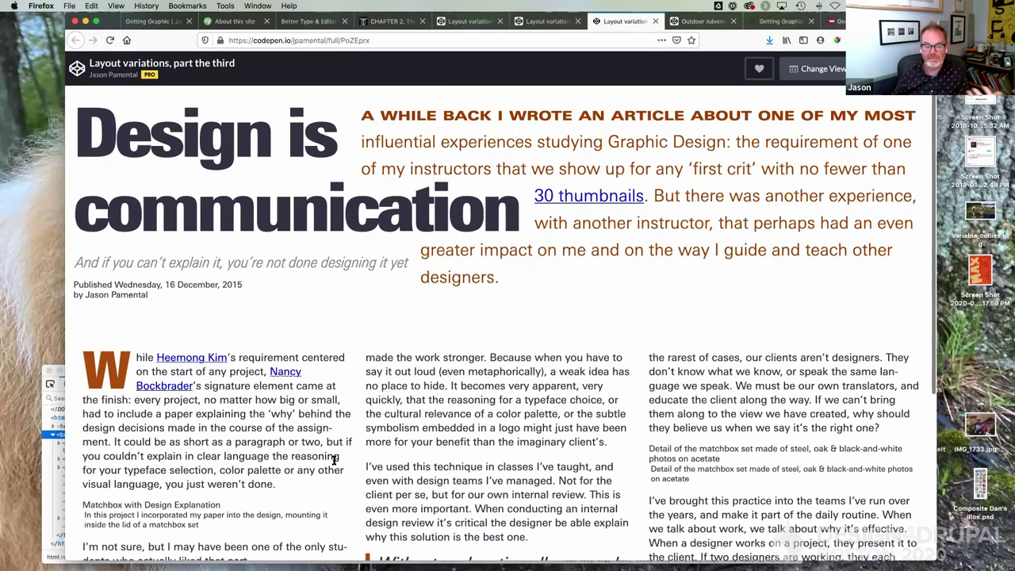
Switch to the "Outdoor Adventure Variable Font/Art Direction Demo" and look through the magazine front page down to its last stories.
left_click(695, 22)
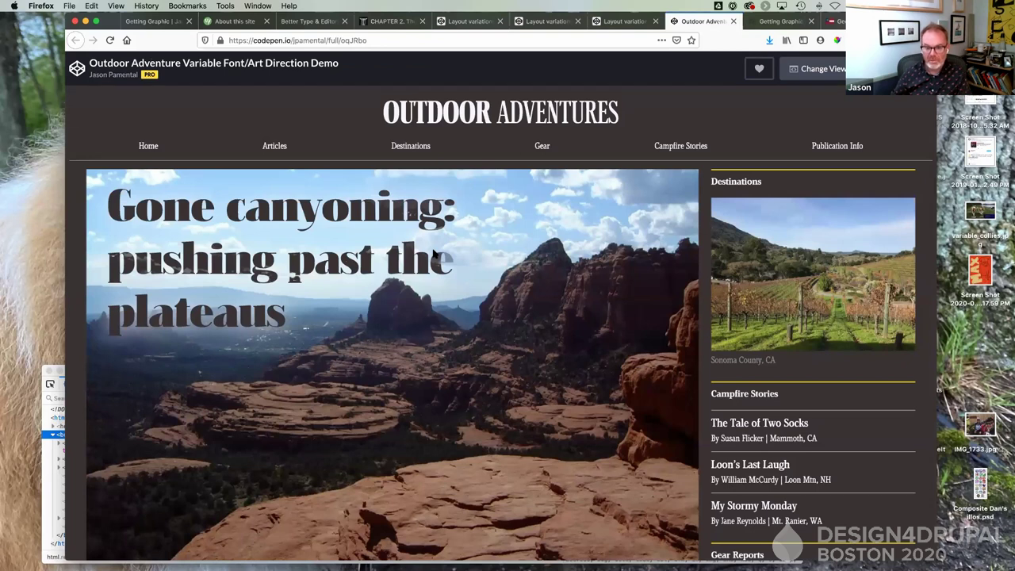
scroll(434, 254, "down", 5)
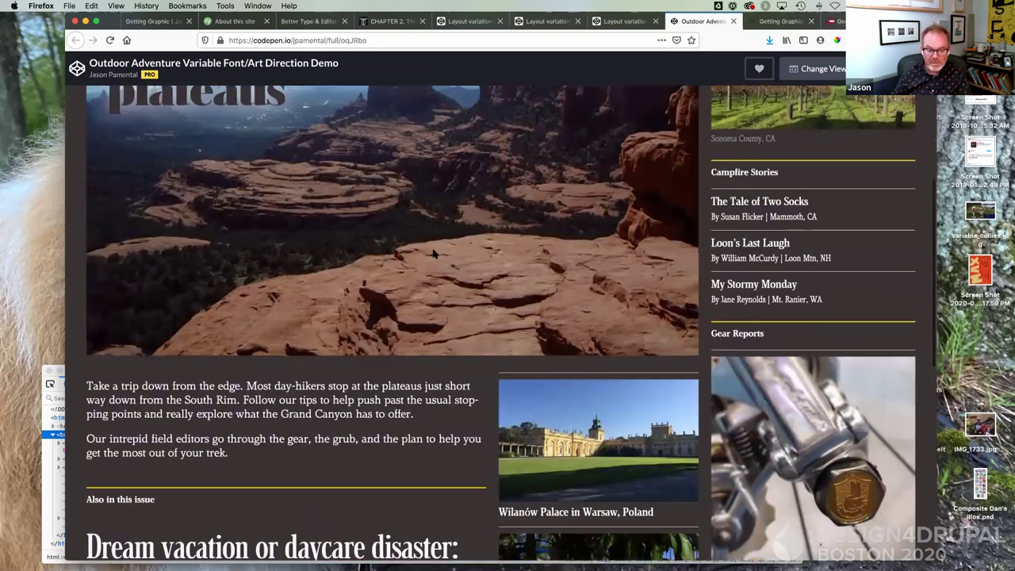
scroll(434, 254, "down", 3)
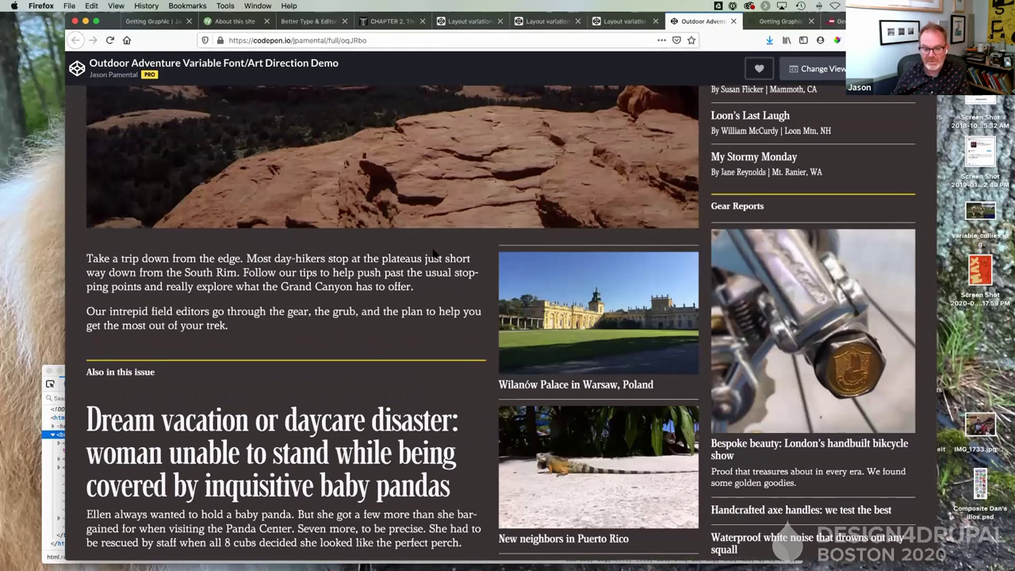
scroll(434, 252, "down", 6)
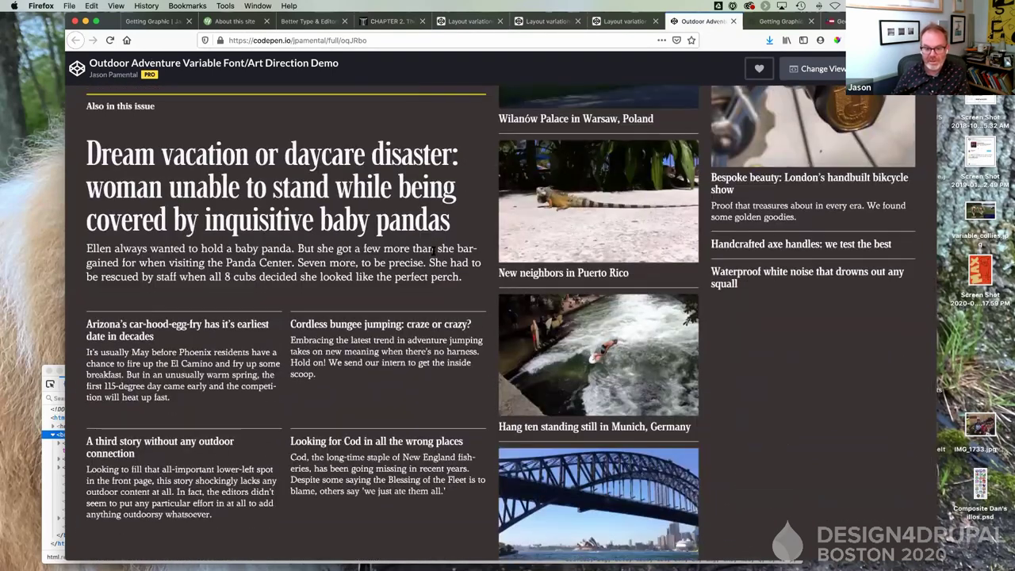
scroll(434, 251, "down", 2)
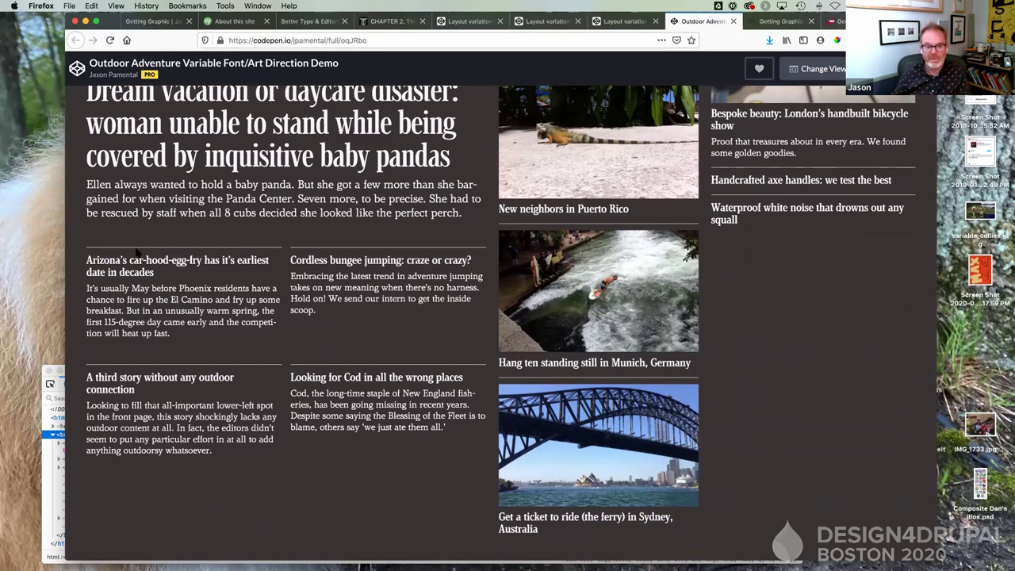
scroll(136, 252, "up", 4)
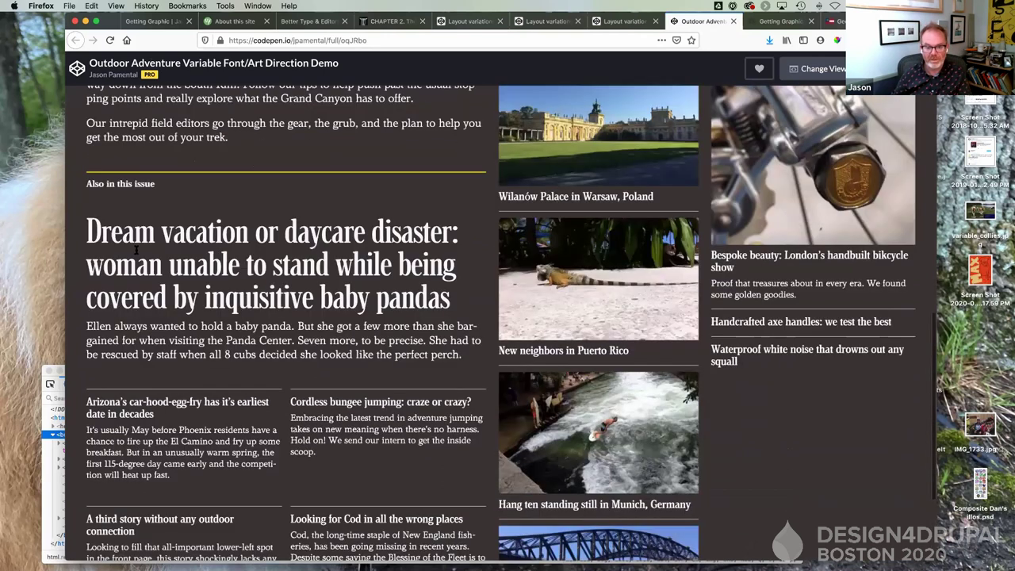
scroll(137, 252, "up", 10)
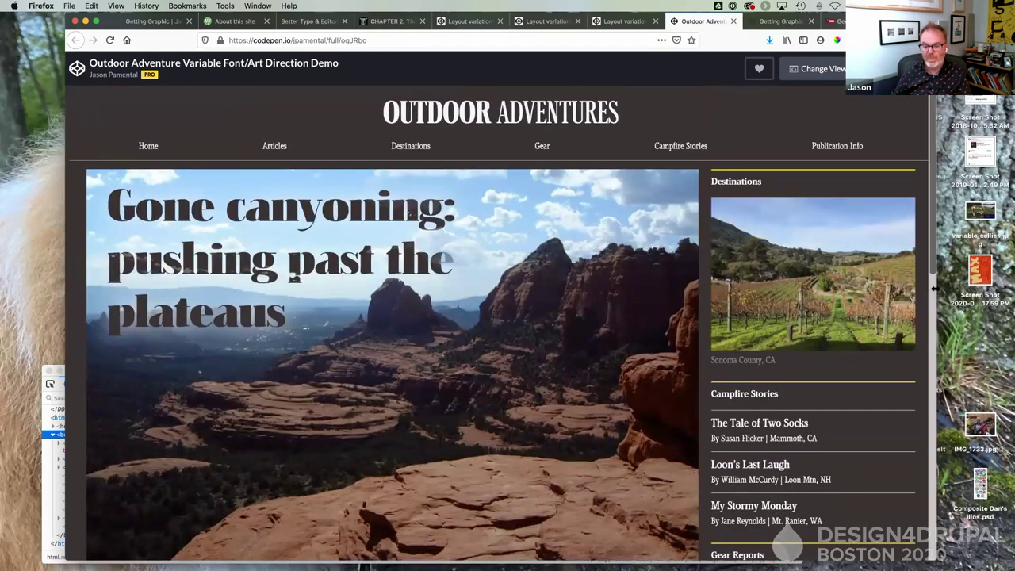
Narrow the browser window to phone width to show the Outdoor Adventures page's responsive layouts, and widen it back to desktop width.
left_click_drag(934, 289, 687, 288)
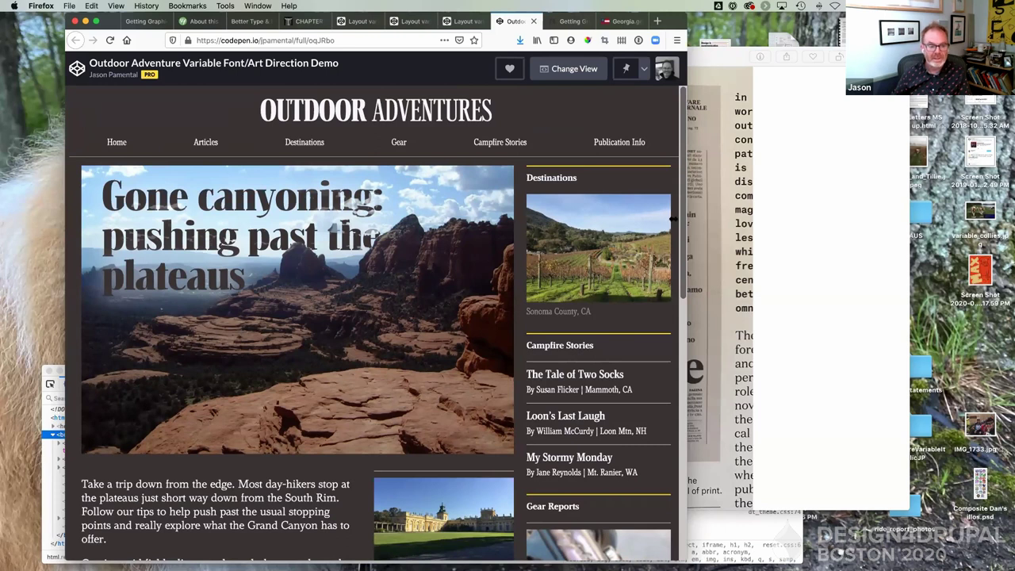
left_click_drag(675, 219, 279, 243)
scroll(279, 243, "down", 8)
scroll(279, 242, "down", 8)
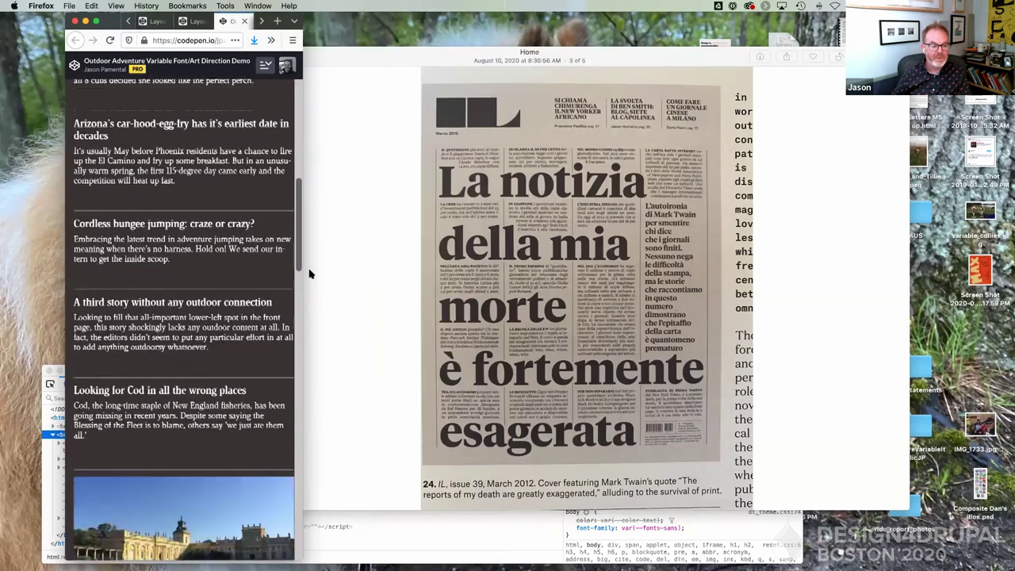
left_click_drag(302, 265, 464, 272)
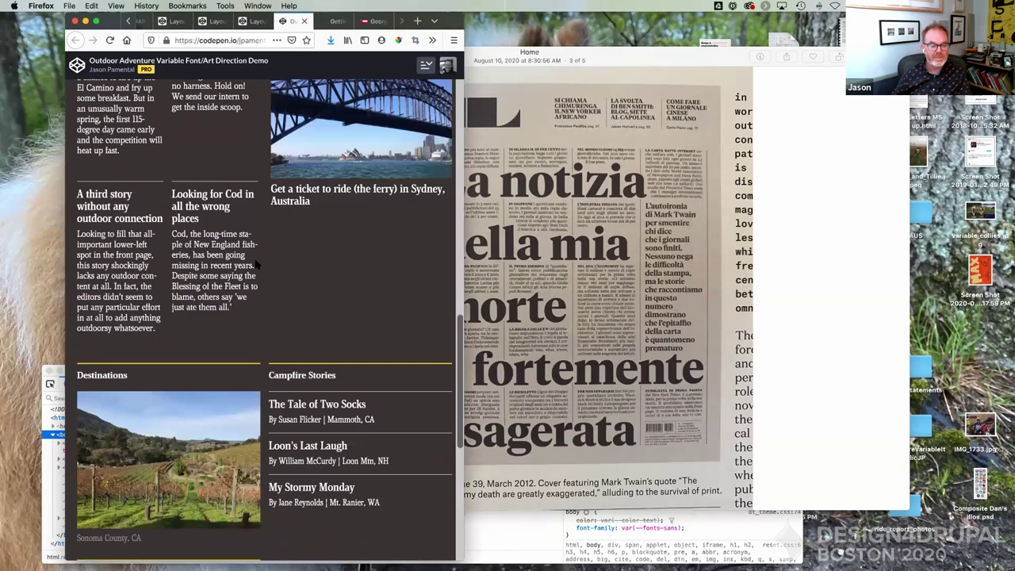
scroll(256, 271, "up", 10)
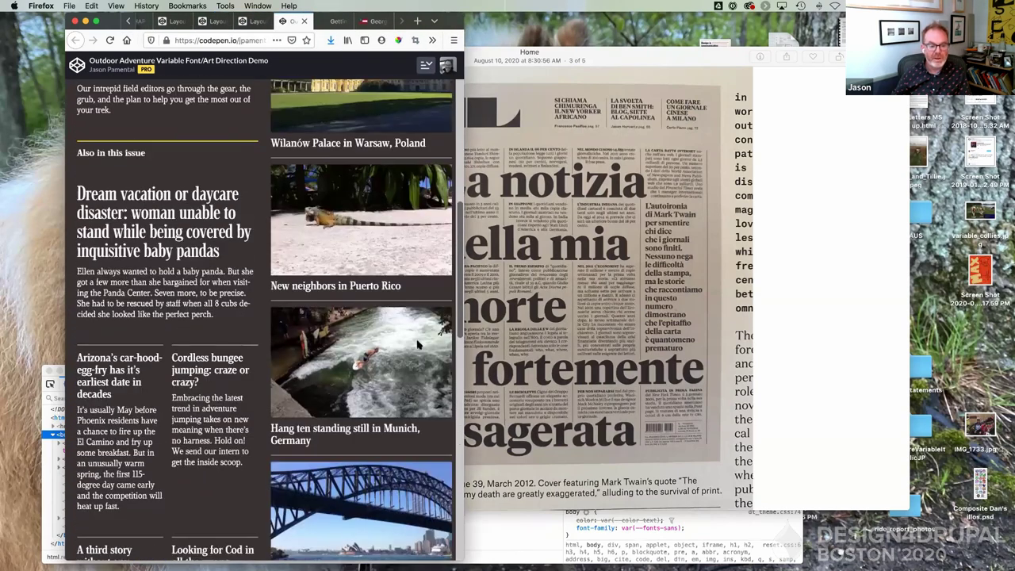
left_click_drag(464, 344, 916, 367)
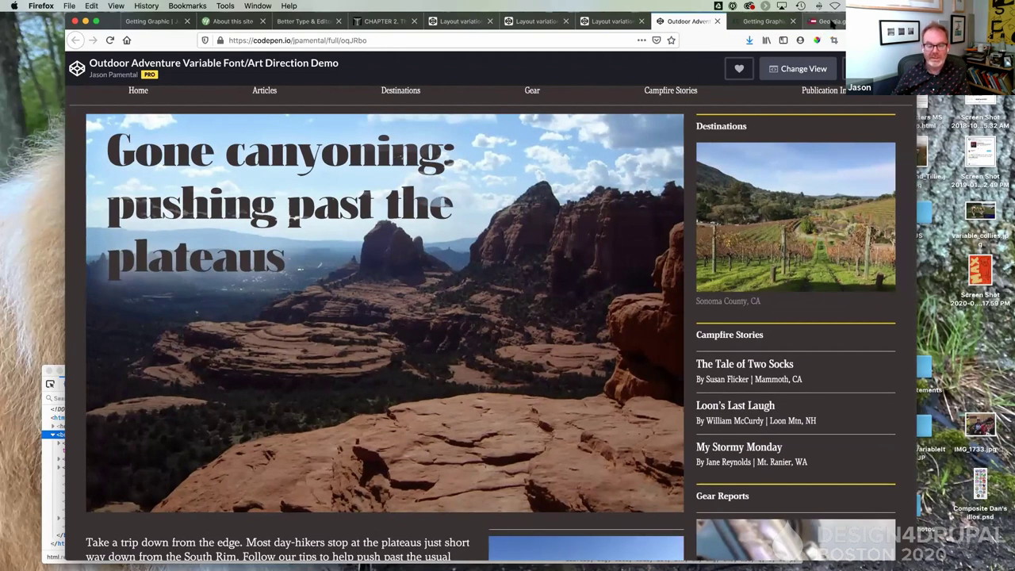
Switch to the Georgia.gov home page and examine its typography through the Top-Accessed Services and "Guide to..." sections.
left_click(832, 22)
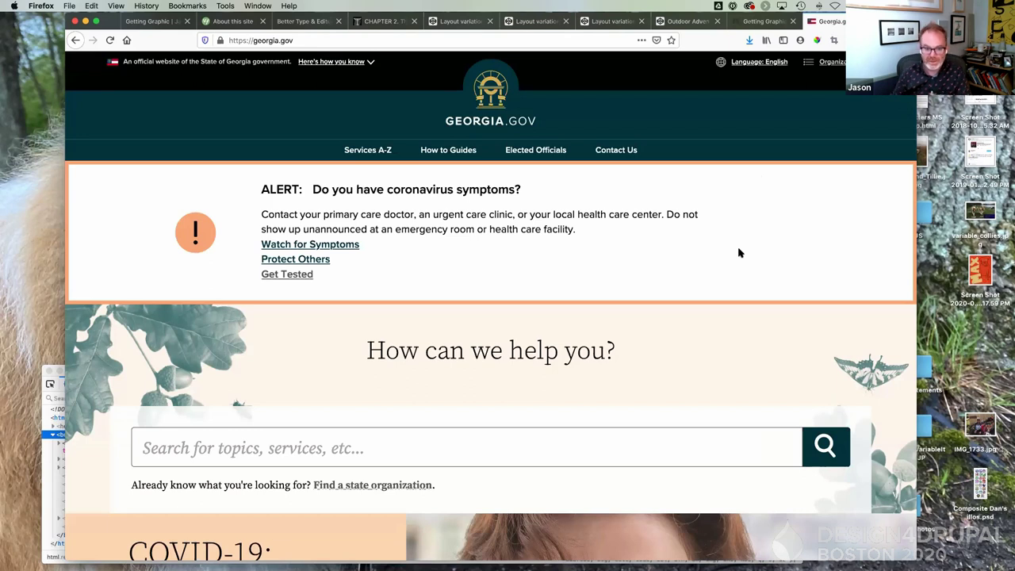
scroll(687, 283, "down", 3)
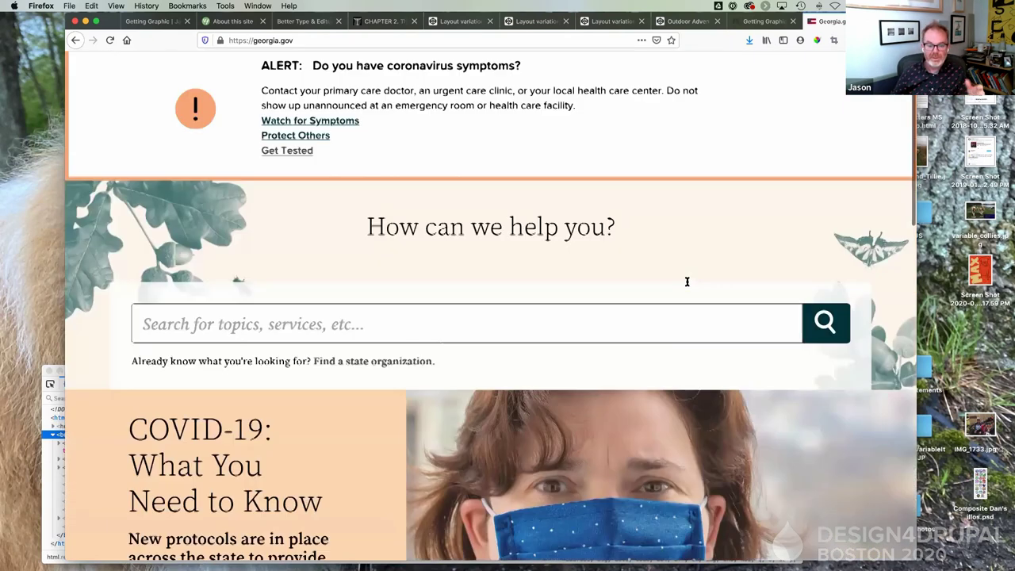
scroll(686, 281, "down", 10)
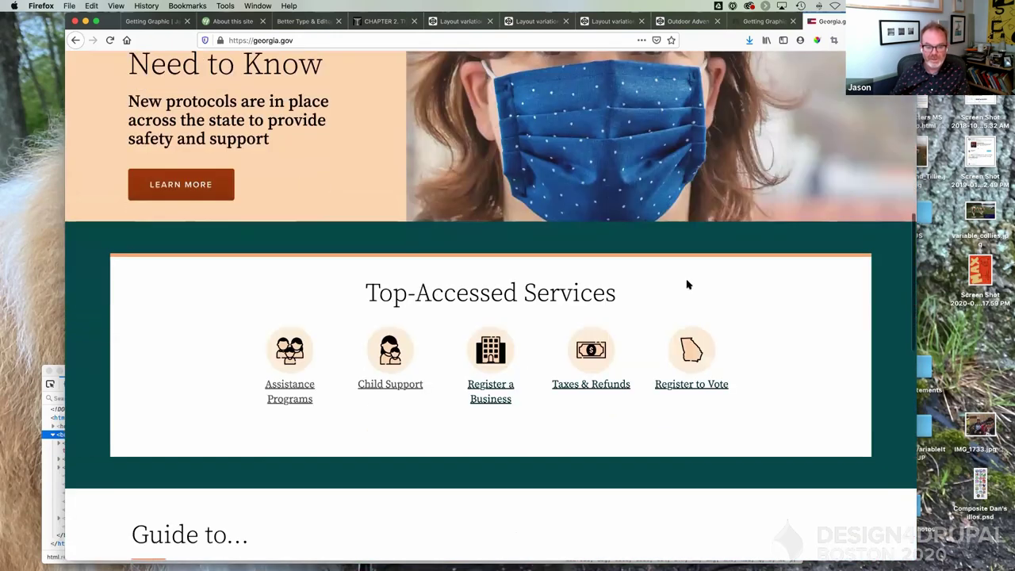
scroll(628, 331, "down", 3)
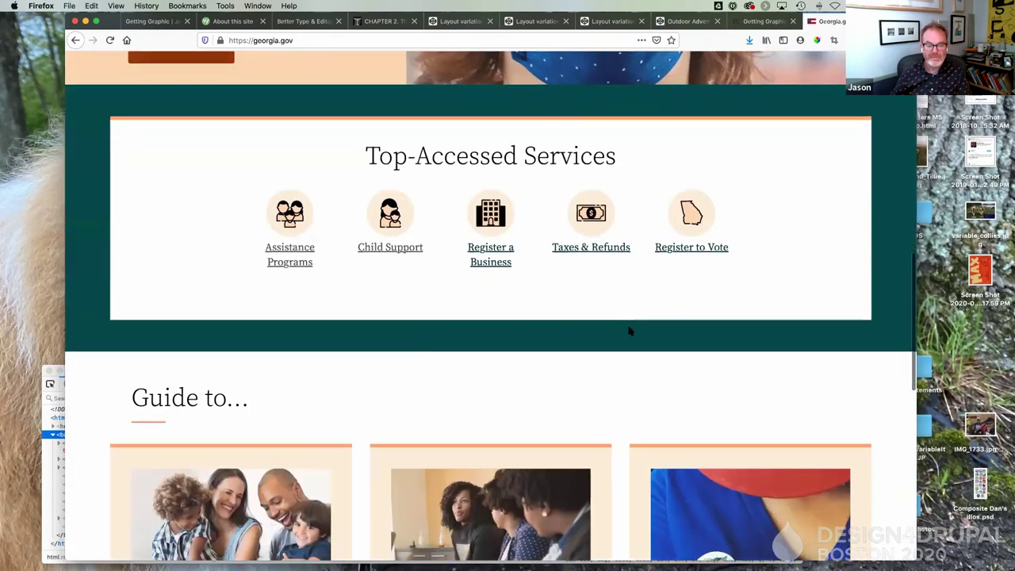
scroll(628, 331, "down", 3)
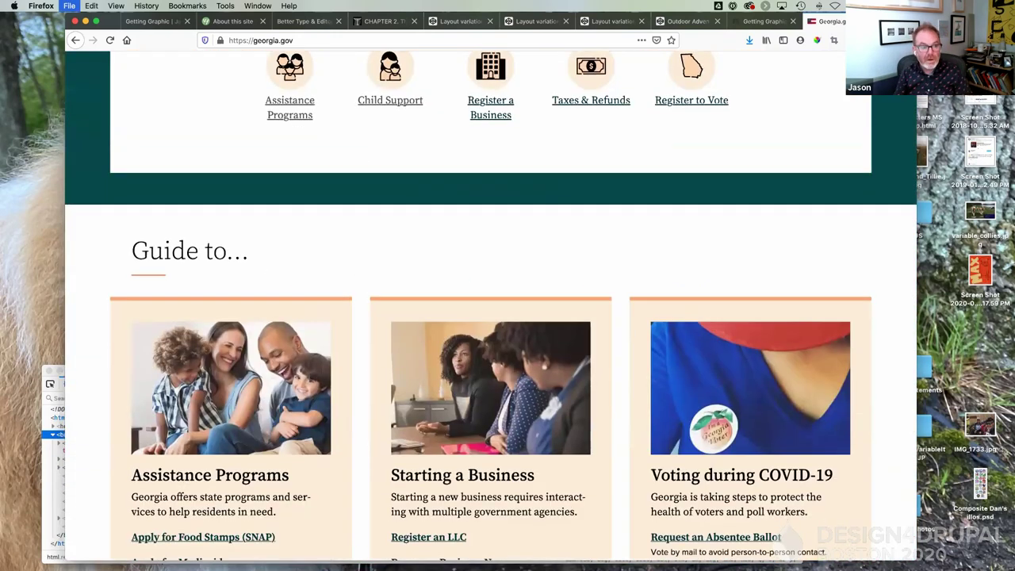
Open dor.georgia.gov in a new tab and look through the Department of Revenue page down to Top Online Services.
key("ctrl+t")
type("dor.ge")
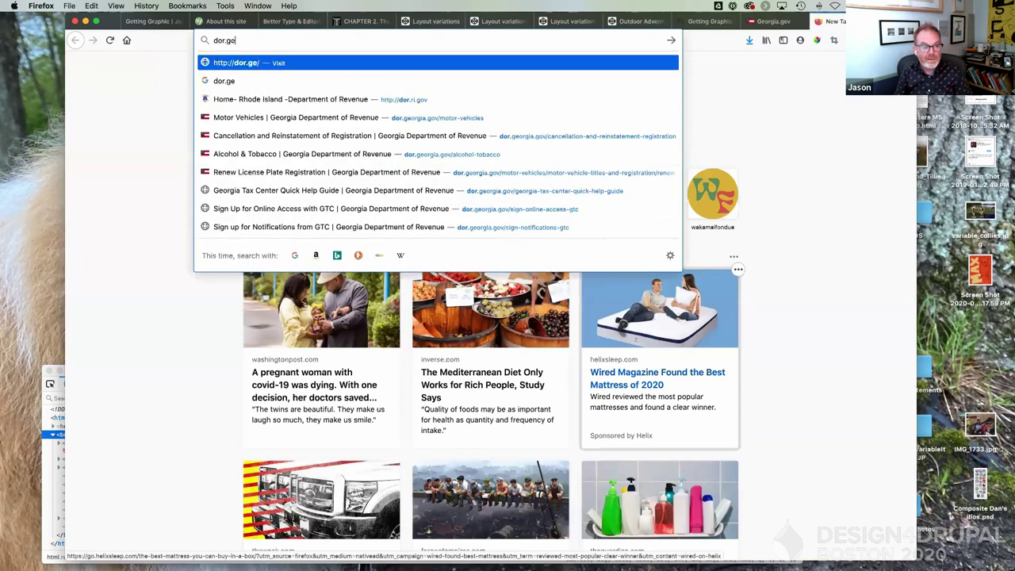
type("orgia.gov")
key("Return")
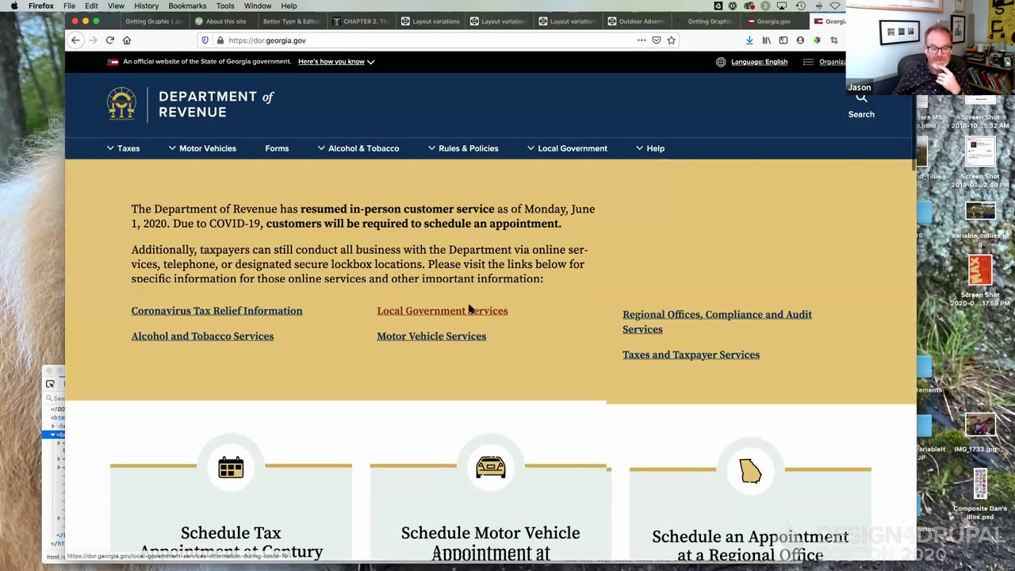
scroll(470, 312, "down", 5)
scroll(470, 307, "down", 5)
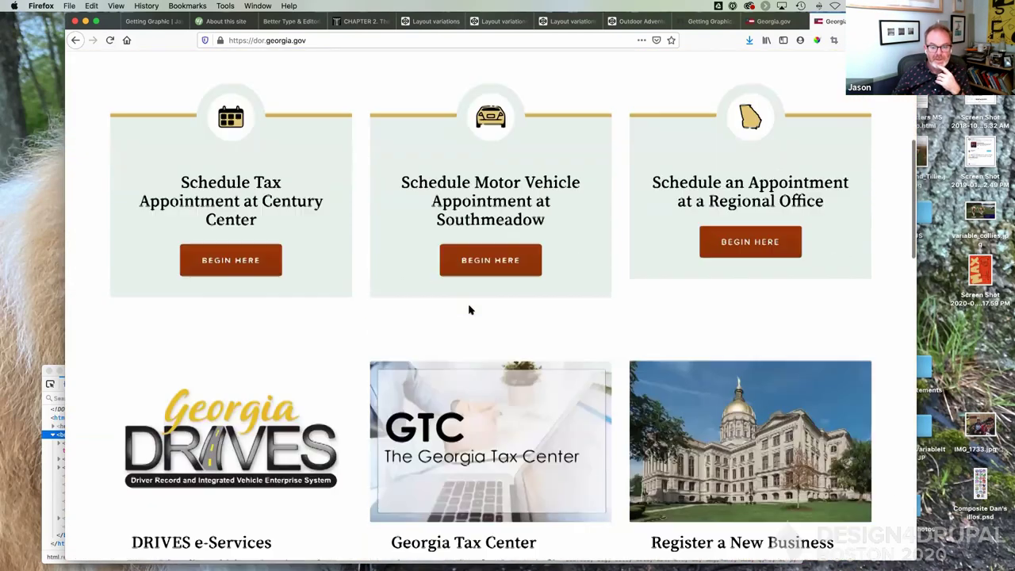
scroll(470, 309, "down", 2)
scroll(687, 410, "down", 3)
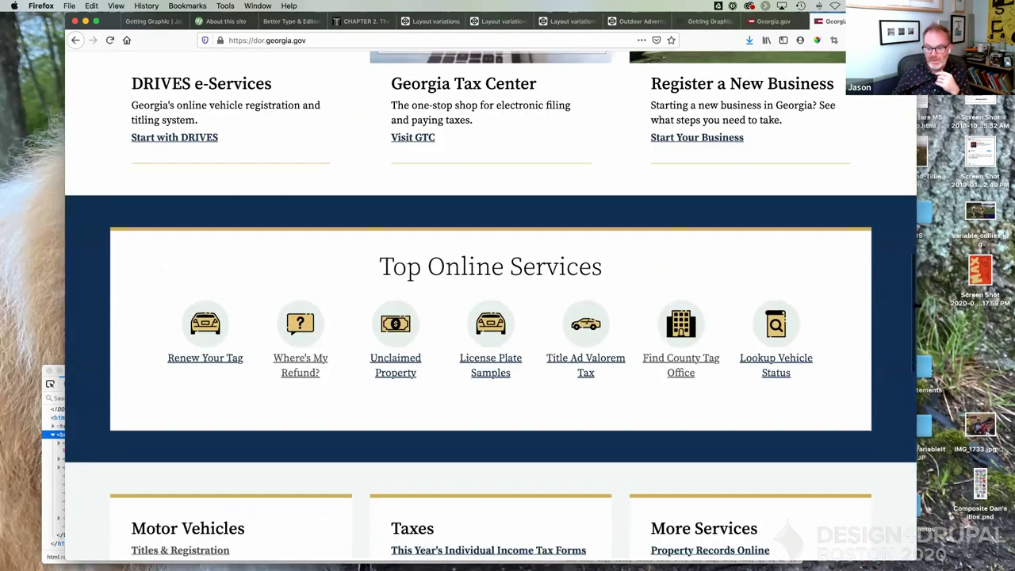
Widen the browser window slightly and return to the beginning of the Department of Revenue home page.
left_click_drag(917, 308, 981, 329)
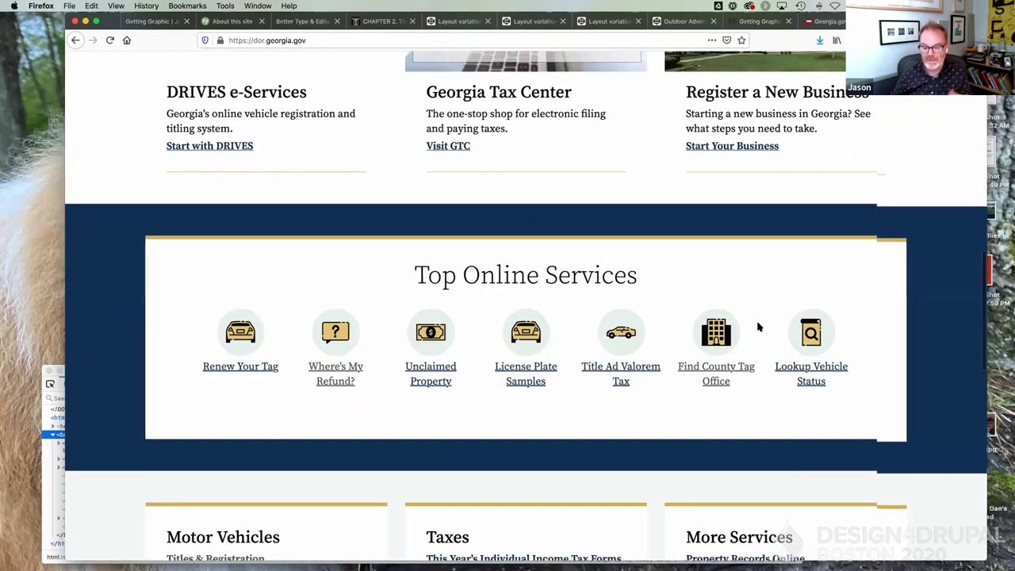
scroll(756, 328, "up", 2)
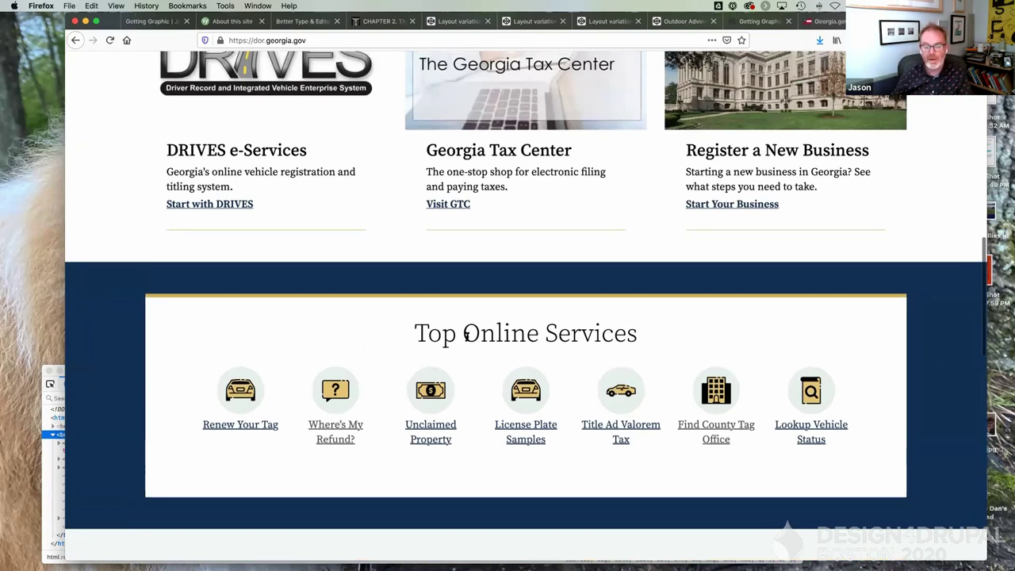
scroll(467, 336, "up", 15)
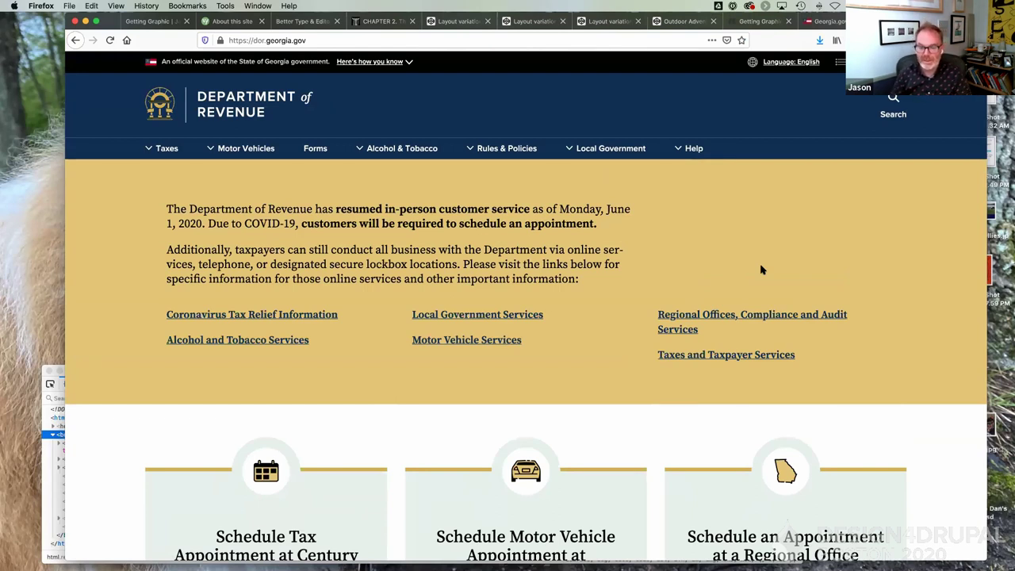
Switch to the presentation's closing "thanks" slide, and open live.bleacherreport.com in a new tab.
left_click(156, 24)
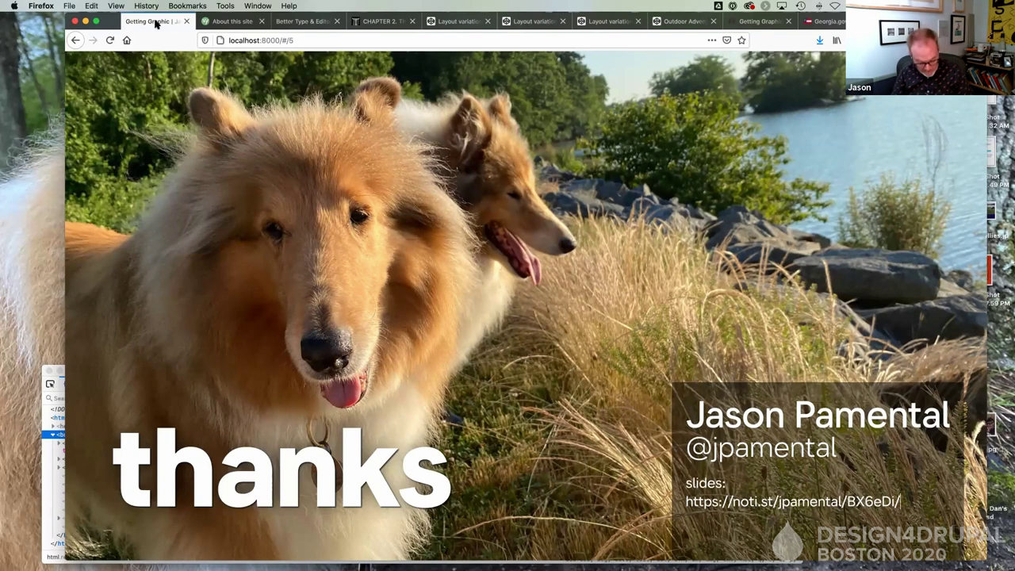
key("super+t")
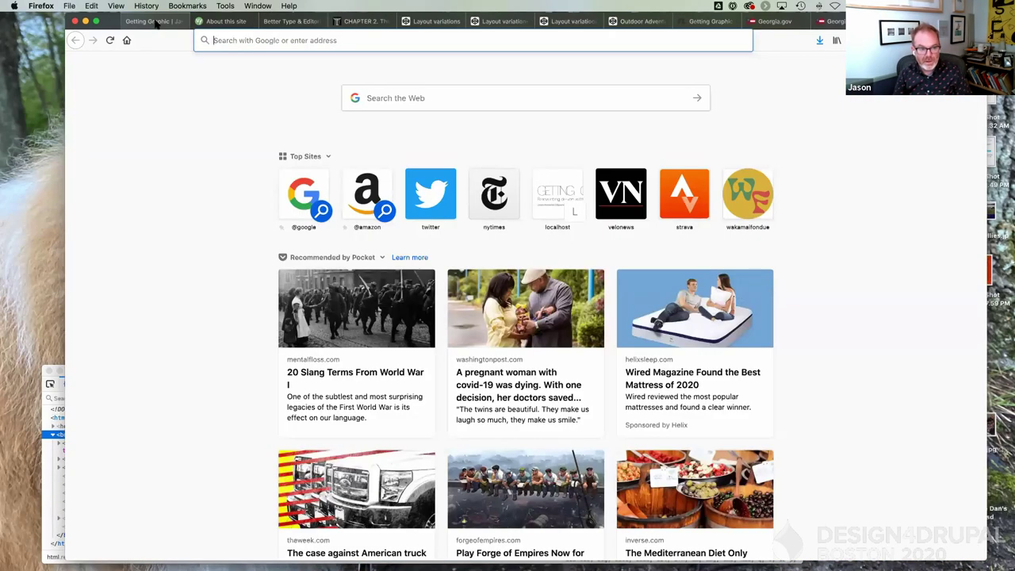
type("br")
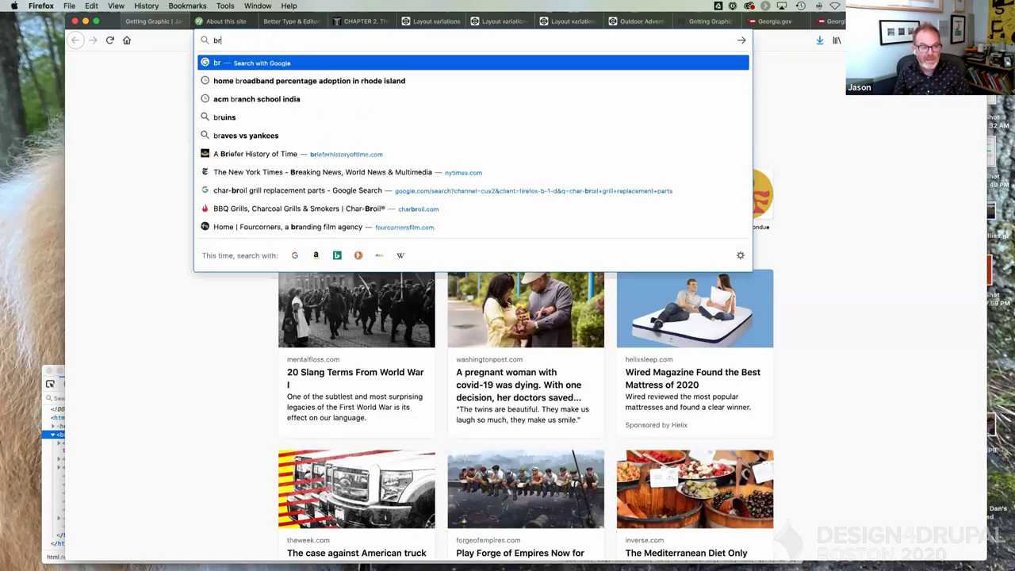
key("BackSpace")
key("BackSpace")
type("live.bleacherreport.com")
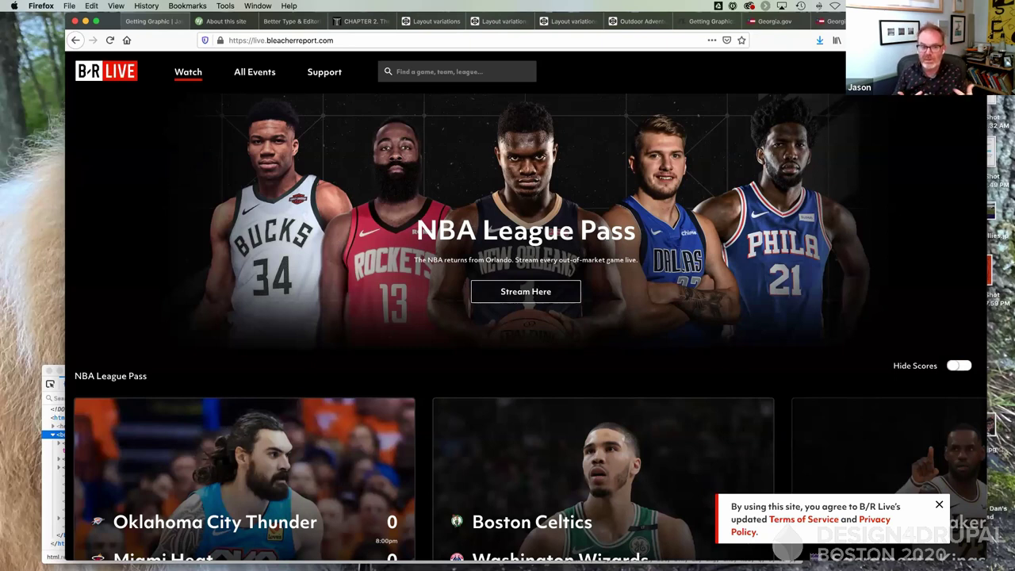
Turn on Hide Scores on the B/R Live page and return to the presentation's "thanks" slide.
left_click(958, 366)
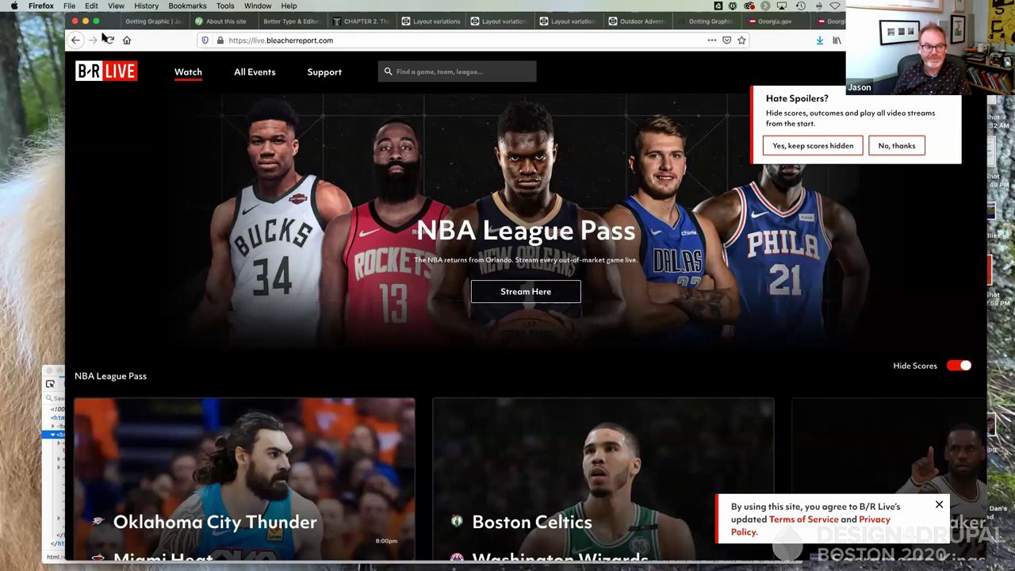
left_click(147, 23)
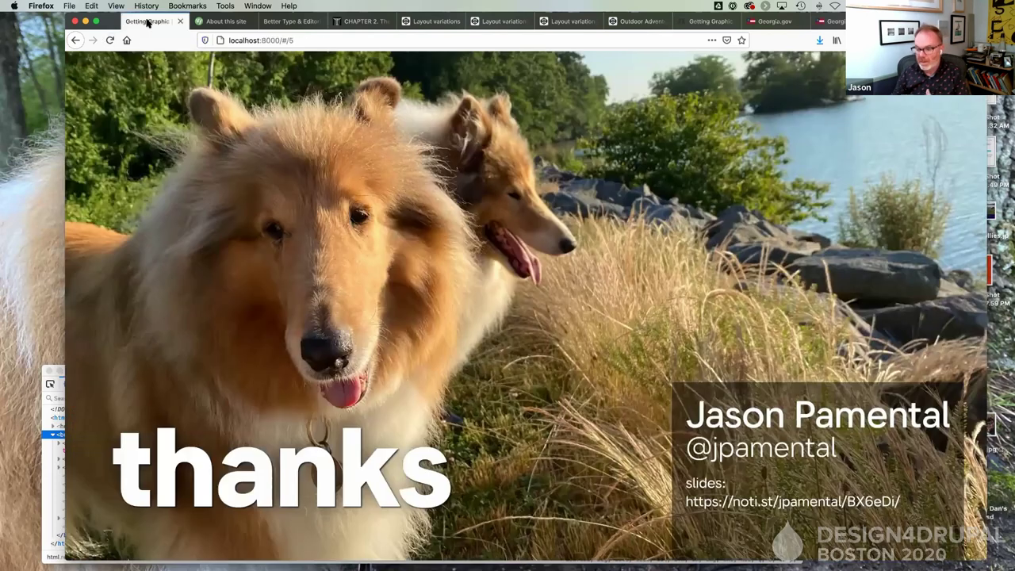